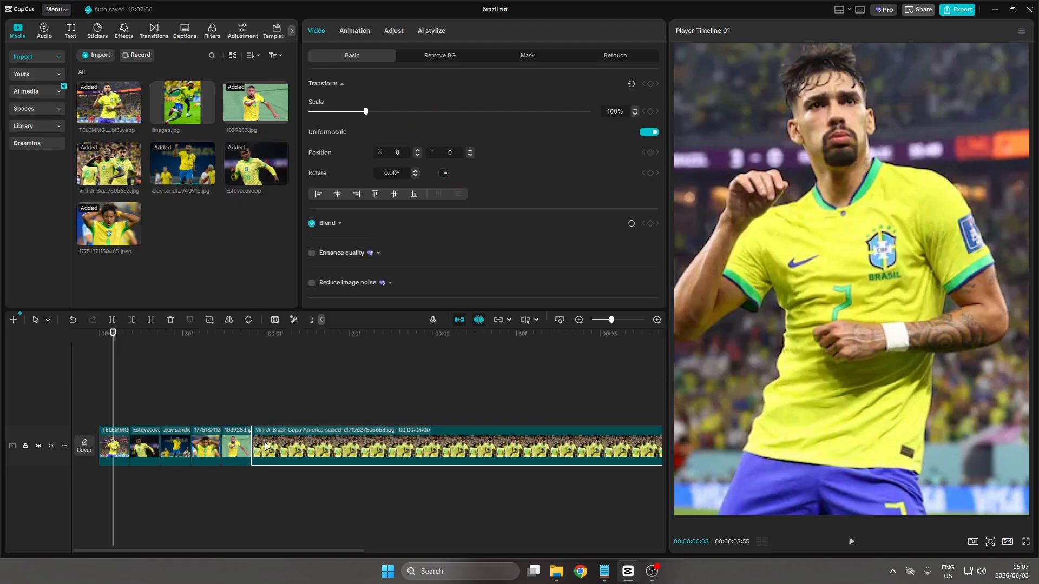
Trim the two-player photo to about the length of the other photos and place it last on the main track
left_click(251, 387)
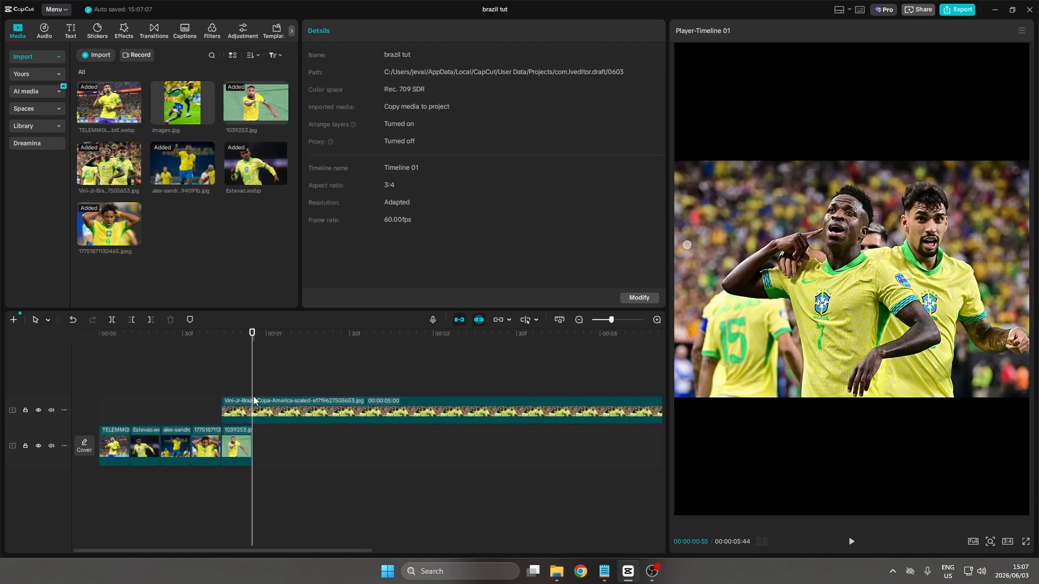
left_click(256, 408)
key("w")
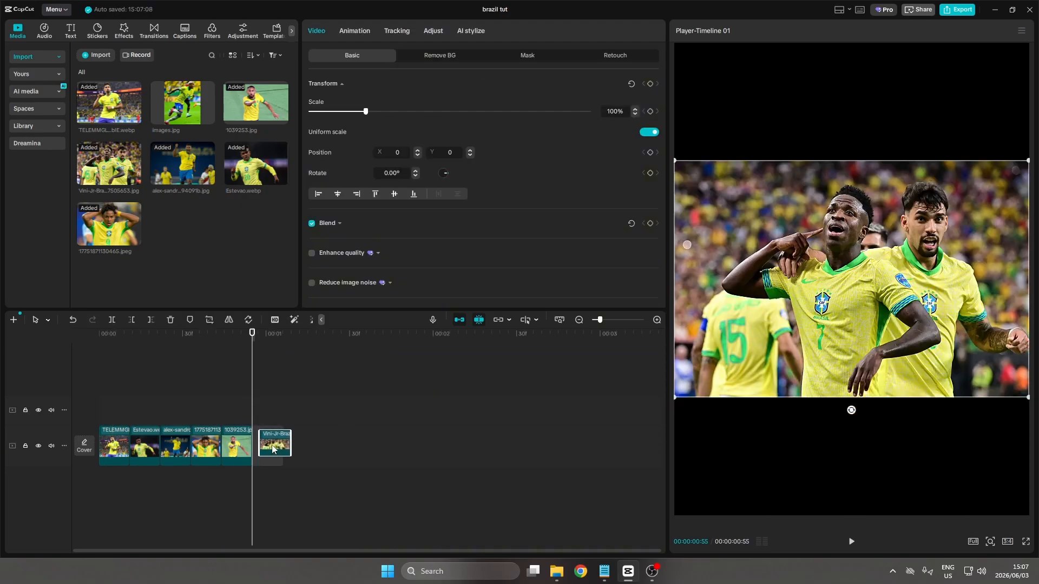
left_click(260, 414)
Find the Zoom Lens video effect, add it above the photos from the timeline start, and trim it to the last photo's end
left_click(128, 37)
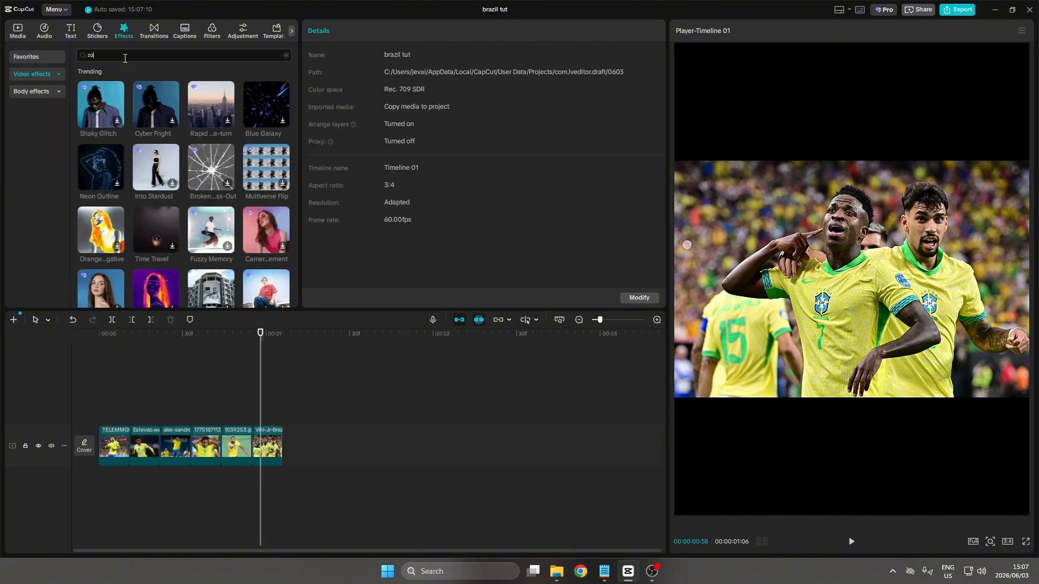
left_click(125, 55)
type("zoom lens")
key("Return")
left_click_drag(210, 107, 99, 407)
left_click(280, 406)
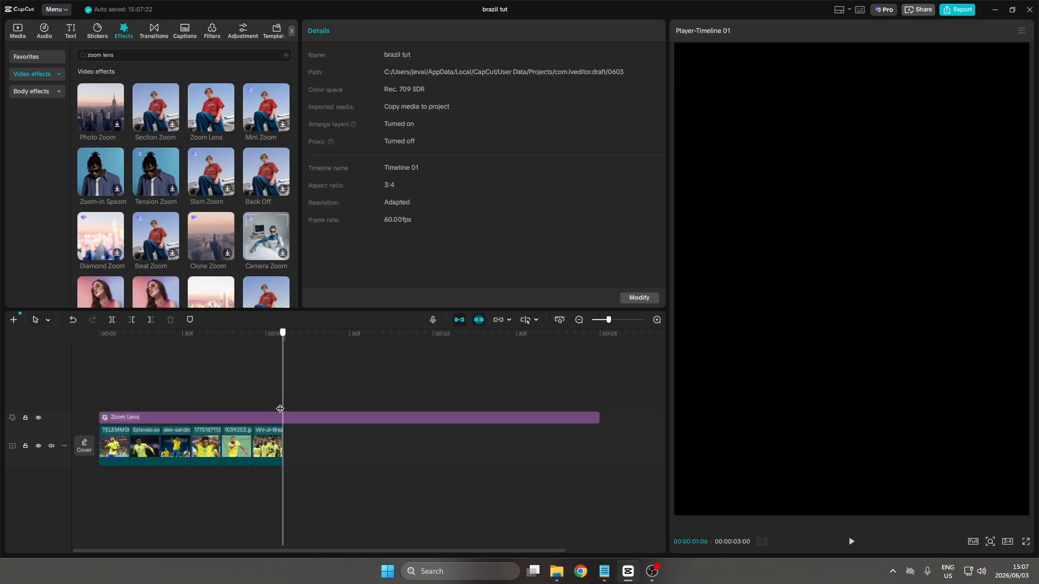
left_click(287, 419)
key("w")
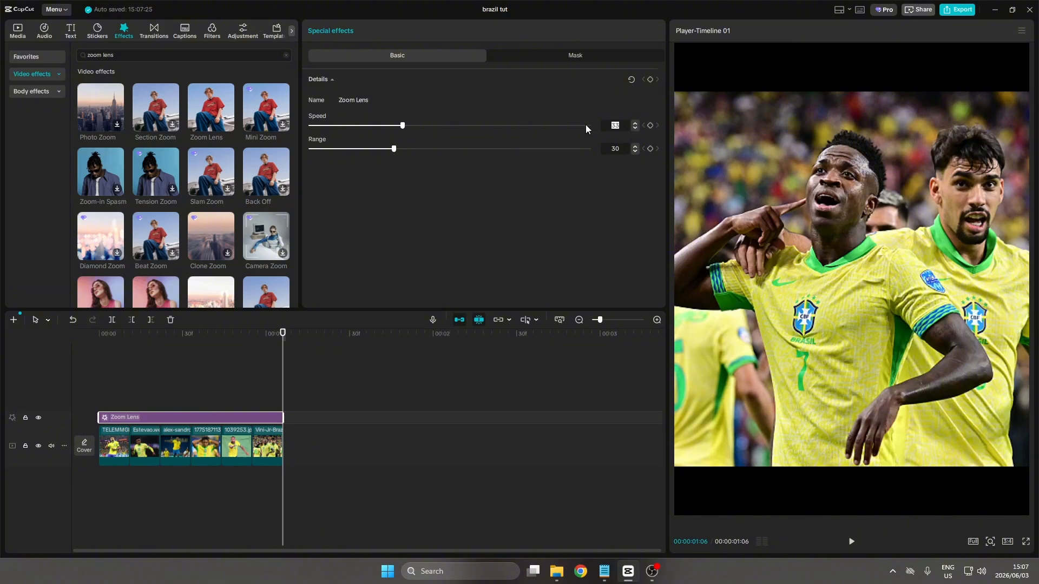
Set the Zoom Lens effect's speed to 50 and range to 40
key("Tab")
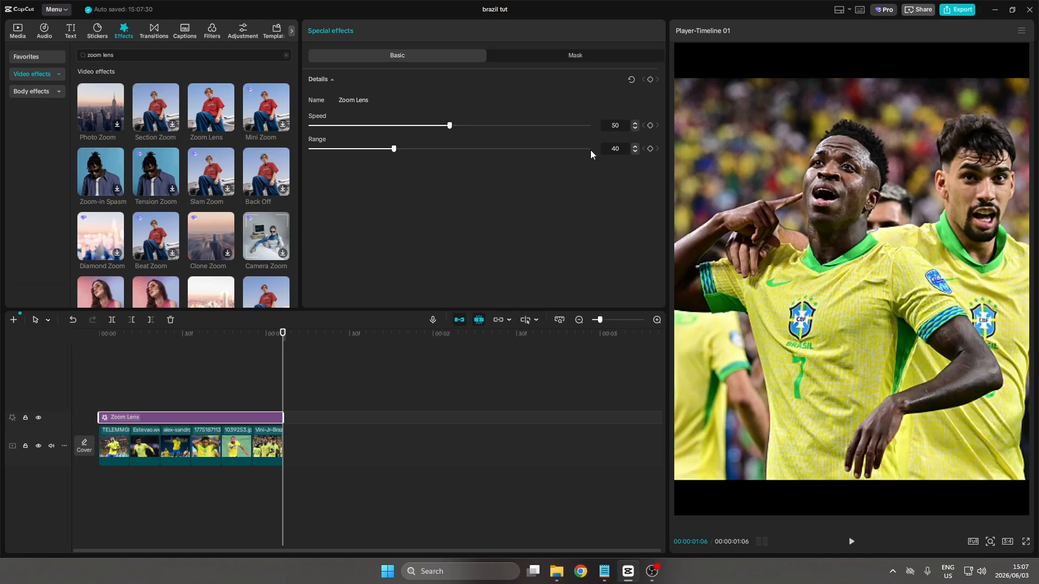
type("40")
key("Return")
Find the Vignette video effect and add it above the Zoom Lens layer across all the photos
left_click(96, 57)
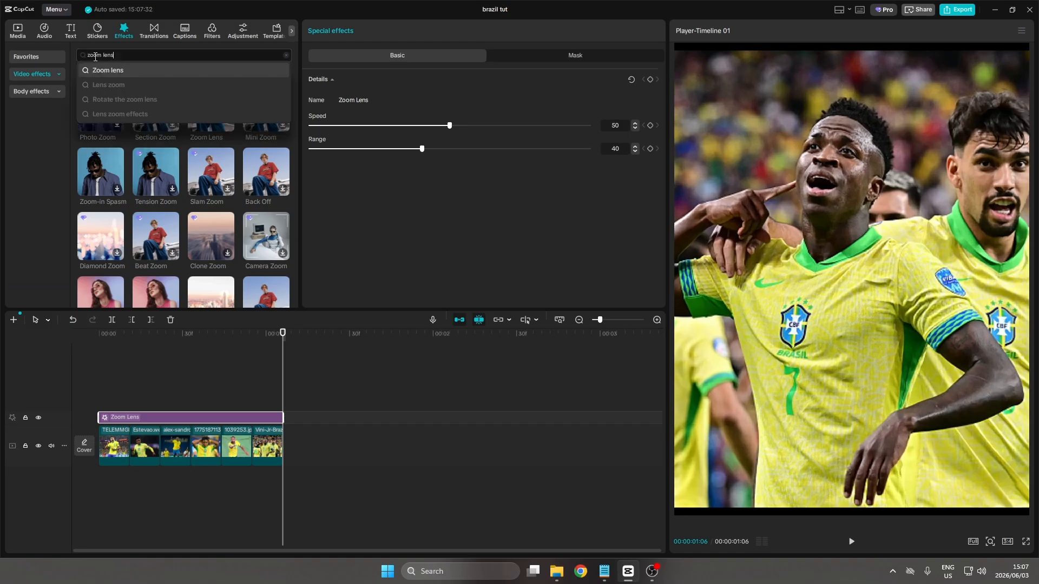
left_click_drag(95, 56, 84, 58)
type("vignette")
key("Return")
left_click_drag(148, 117, 251, 389)
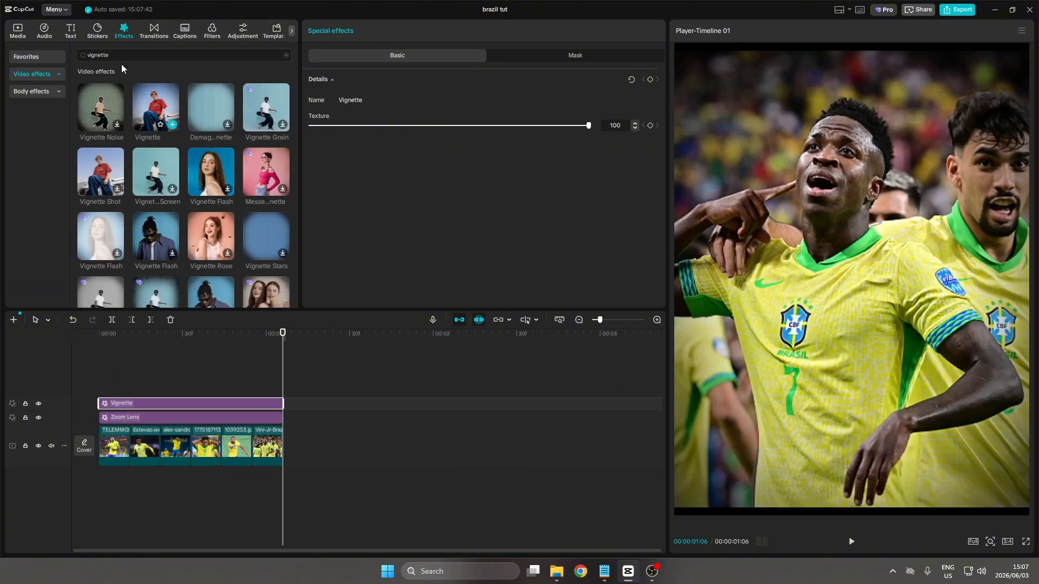
Add the Chrome Blur effect above the Vignette layer with blur 30 and lateral chromatic aberration 50
left_click_drag(108, 55, 74, 55)
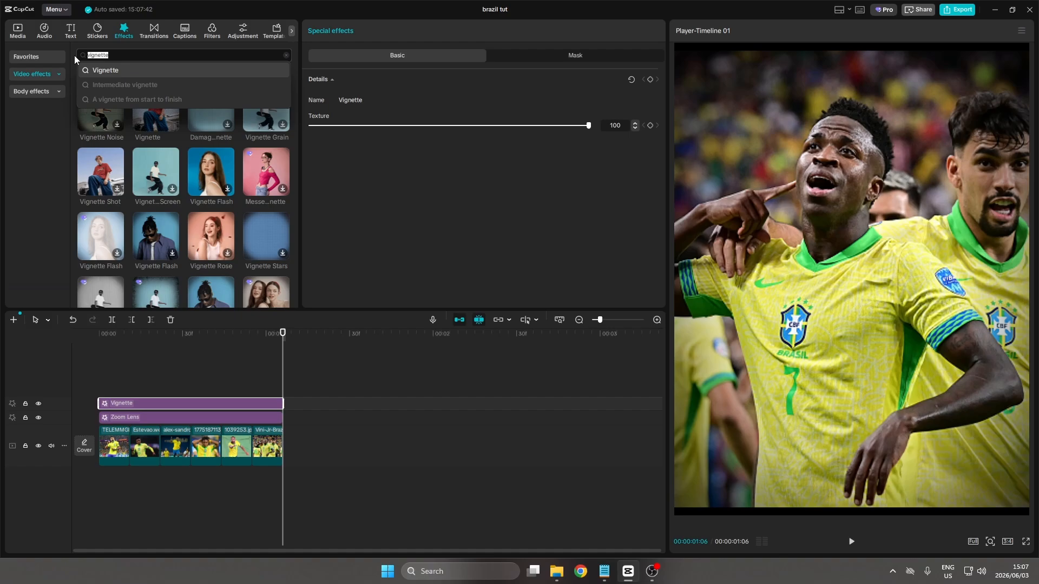
type("chrome blur")
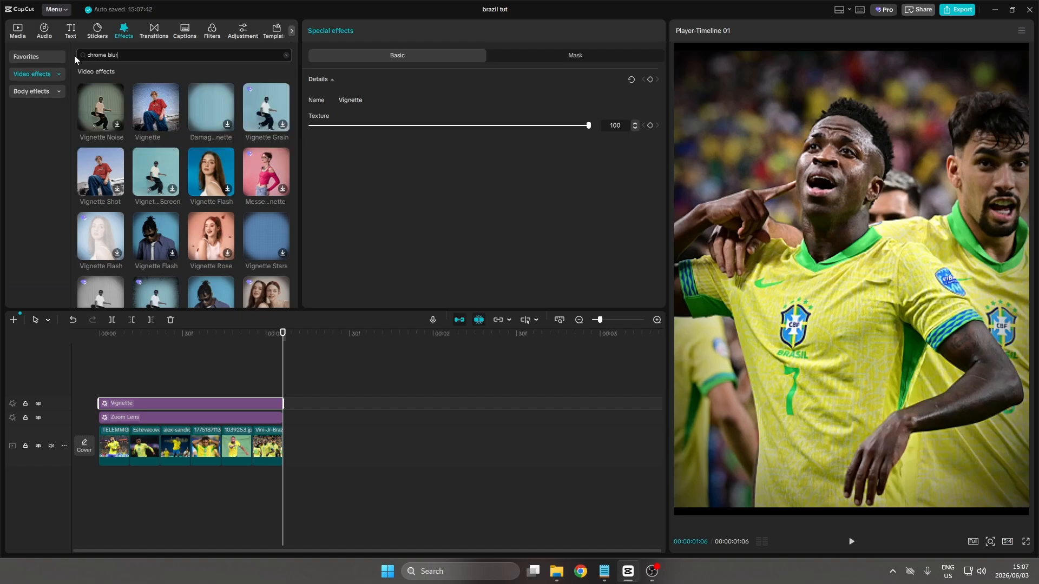
key("Return")
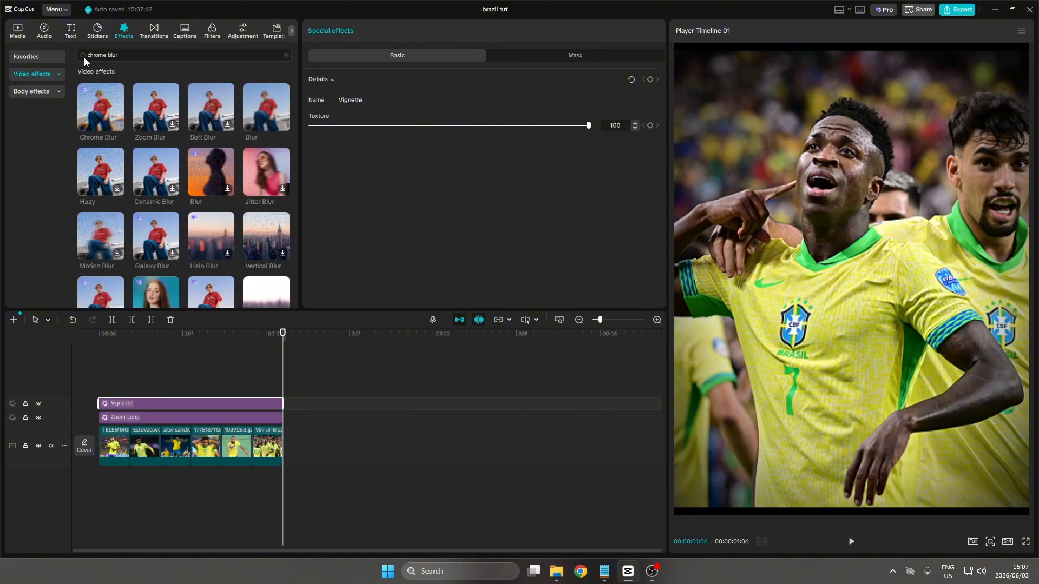
left_click_drag(103, 104, 102, 388)
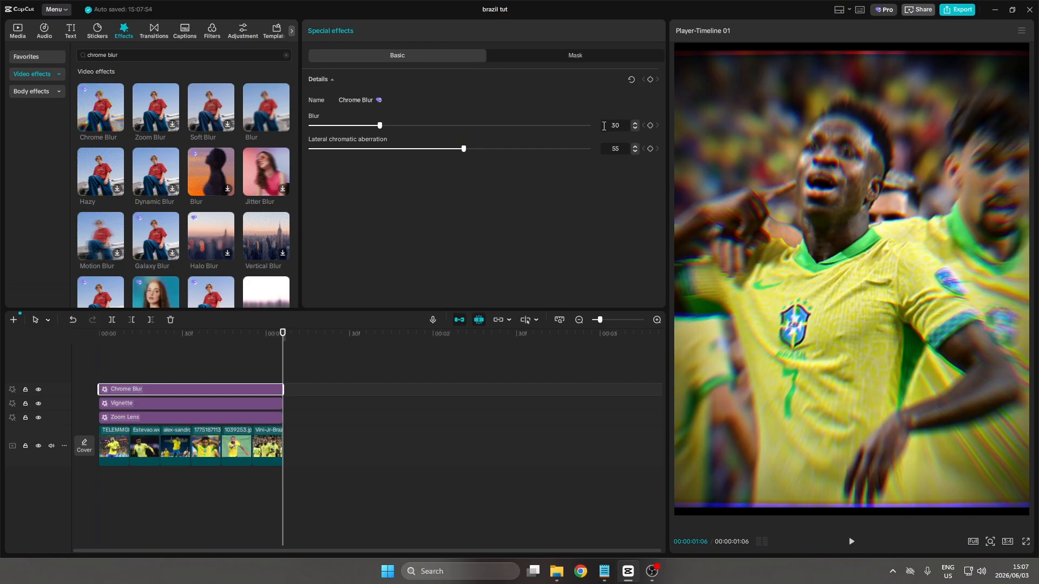
left_click_drag(620, 147, 604, 148)
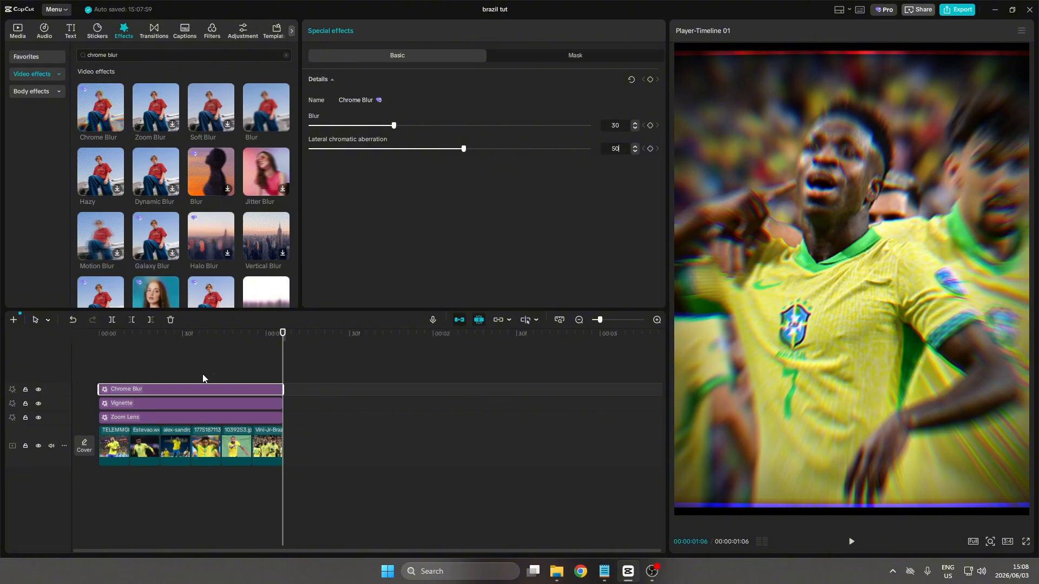
Scale the last photo to 110% and shift it horizontally in the frame so both players' faces are in view
left_click(280, 369)
left_click(275, 431)
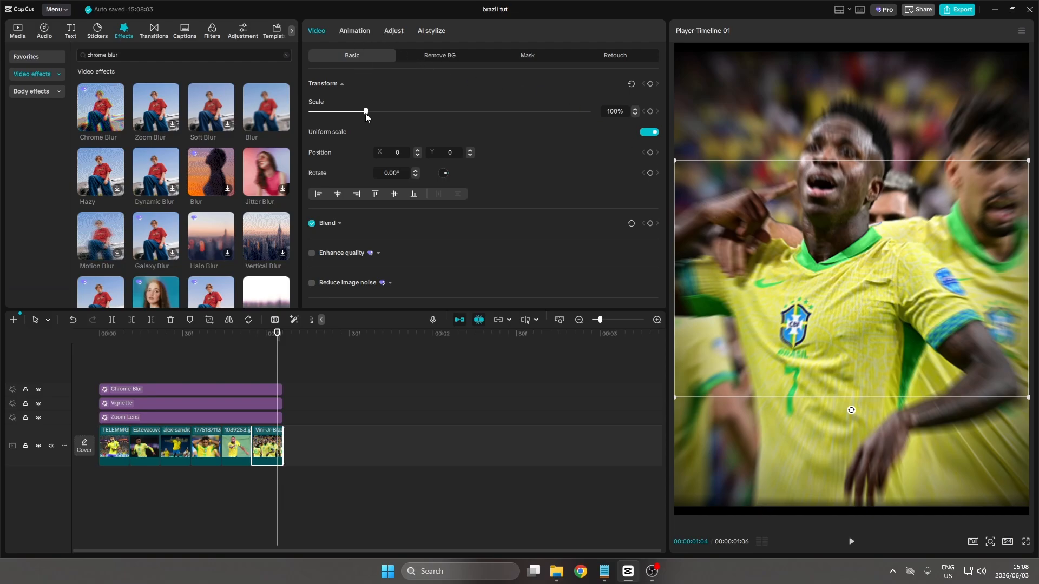
left_click_drag(366, 112, 371, 114)
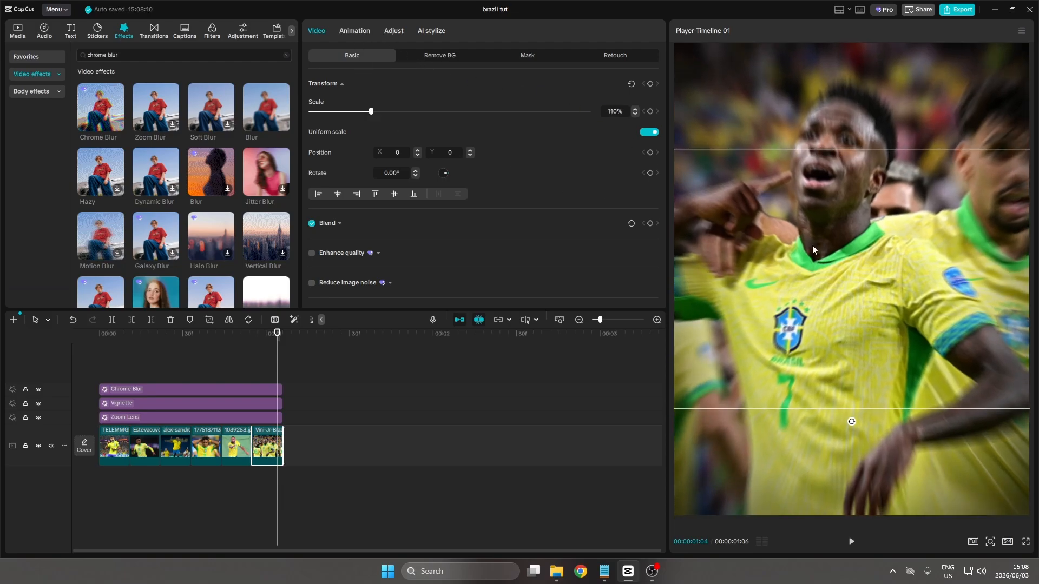
left_click_drag(813, 246, 833, 254)
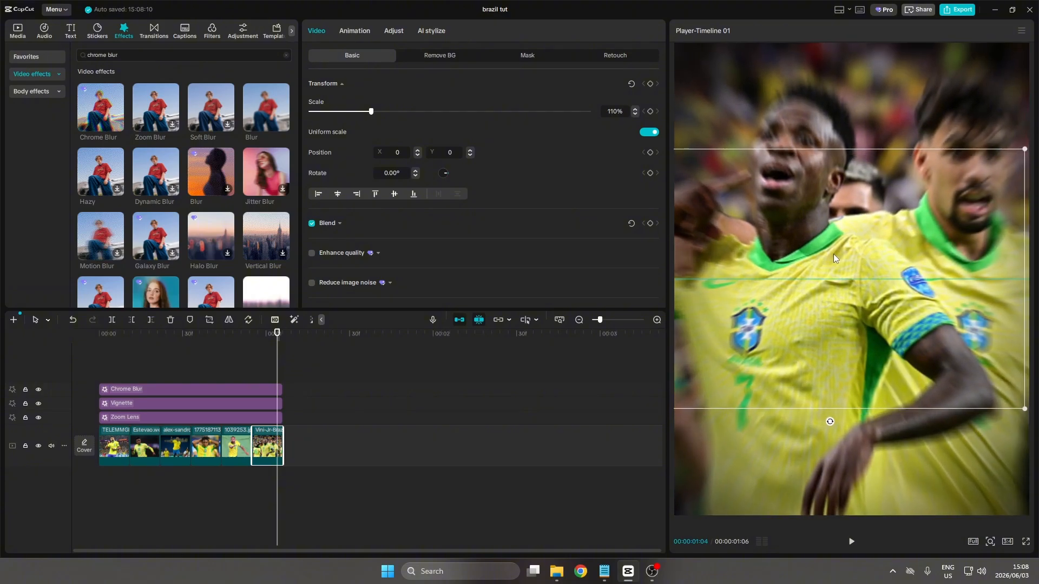
Play the photo sequence from the start to preview the applied effects
left_click(101, 362)
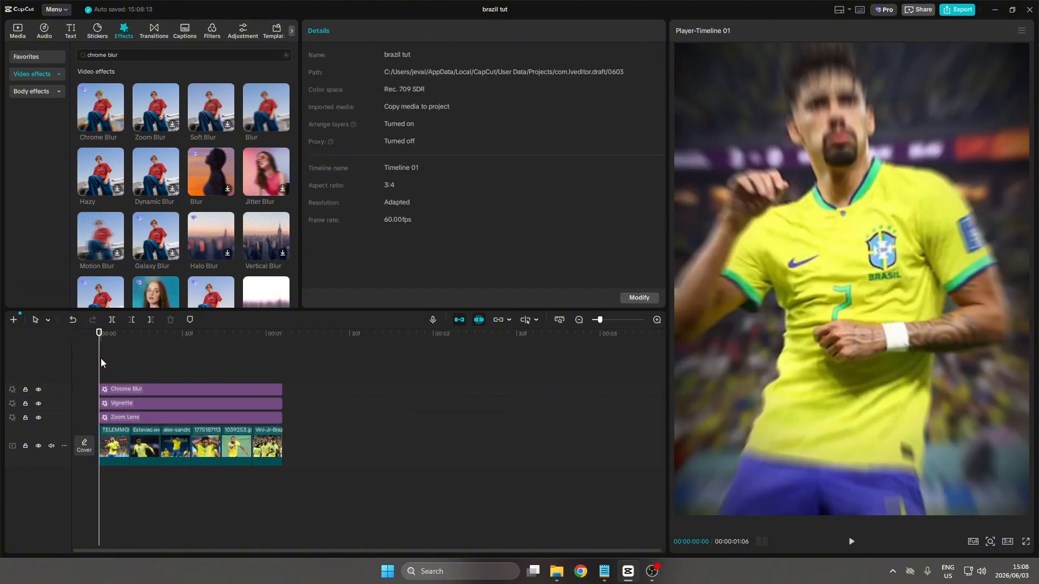
key("space")
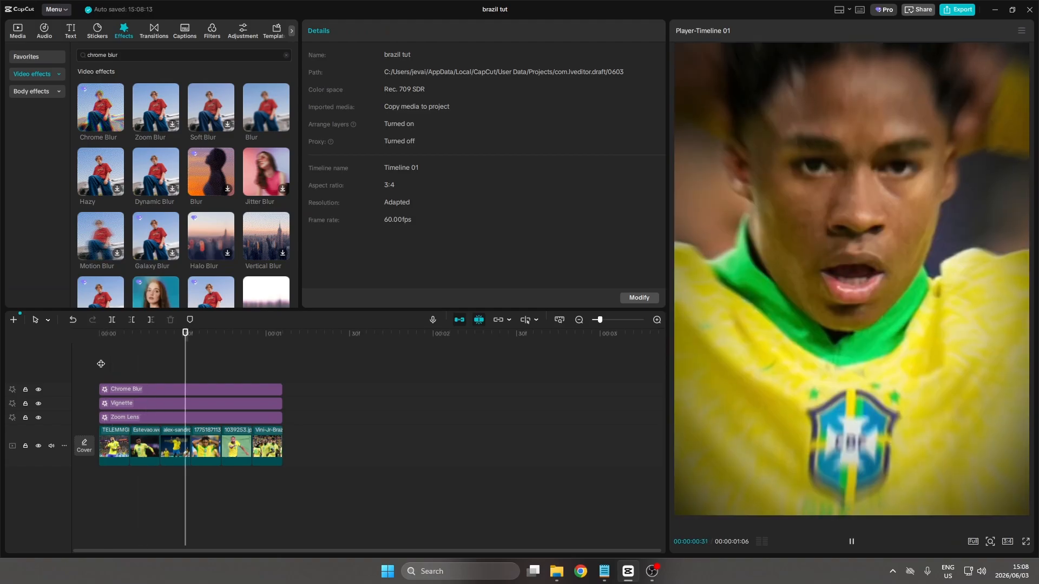
key("space")
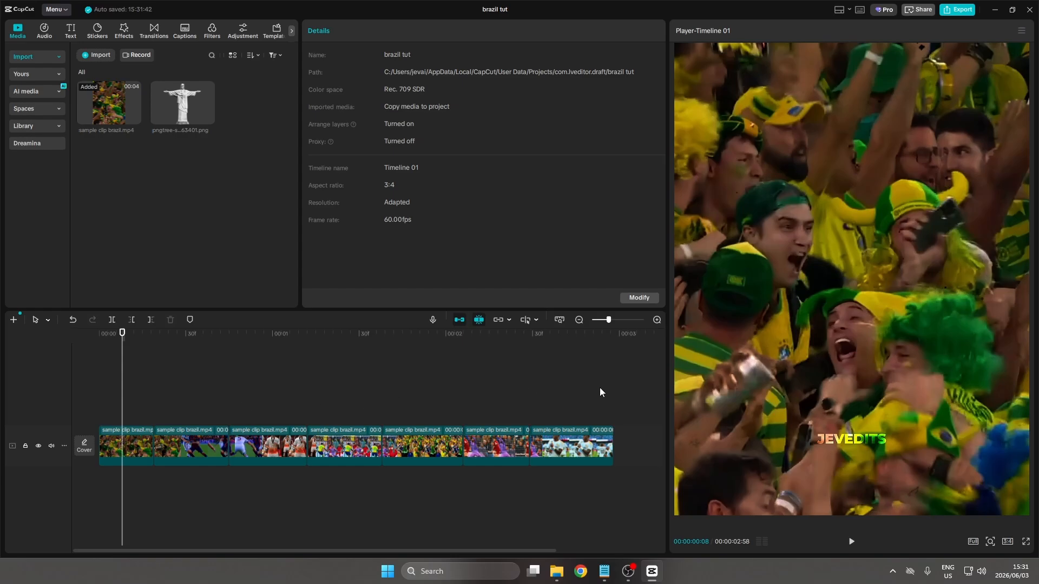
Combine all the sample Brazil clips into one compound clip and set its speed to 2.00x
left_click_drag(600, 388, 106, 459)
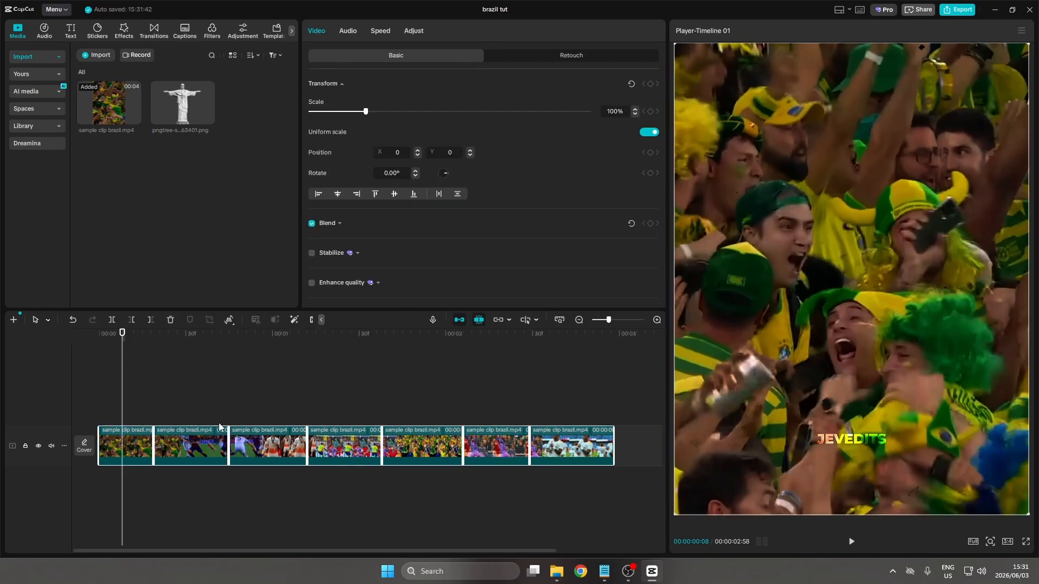
key("alt+g")
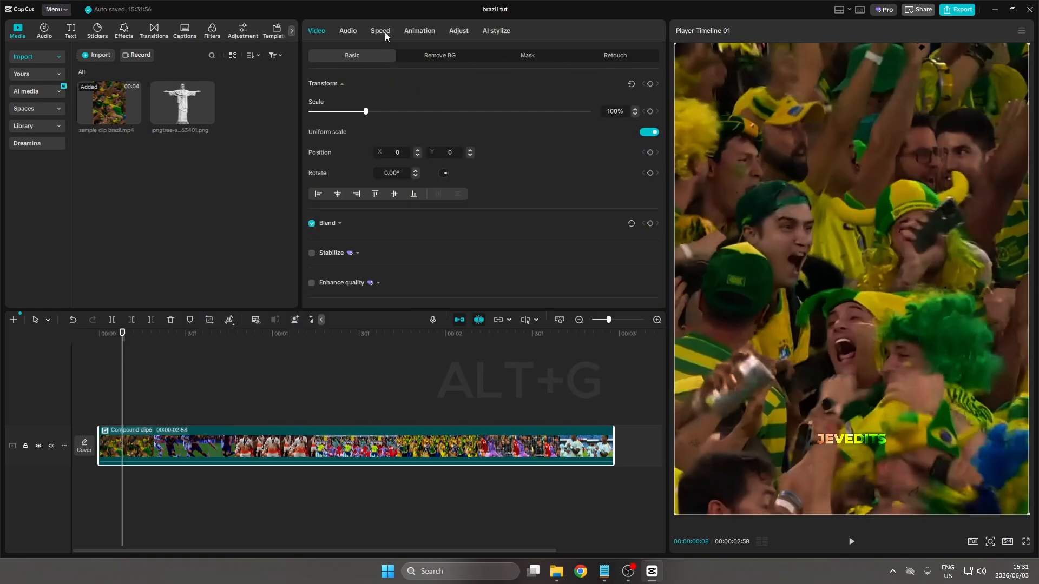
left_click(382, 31)
left_click(428, 99)
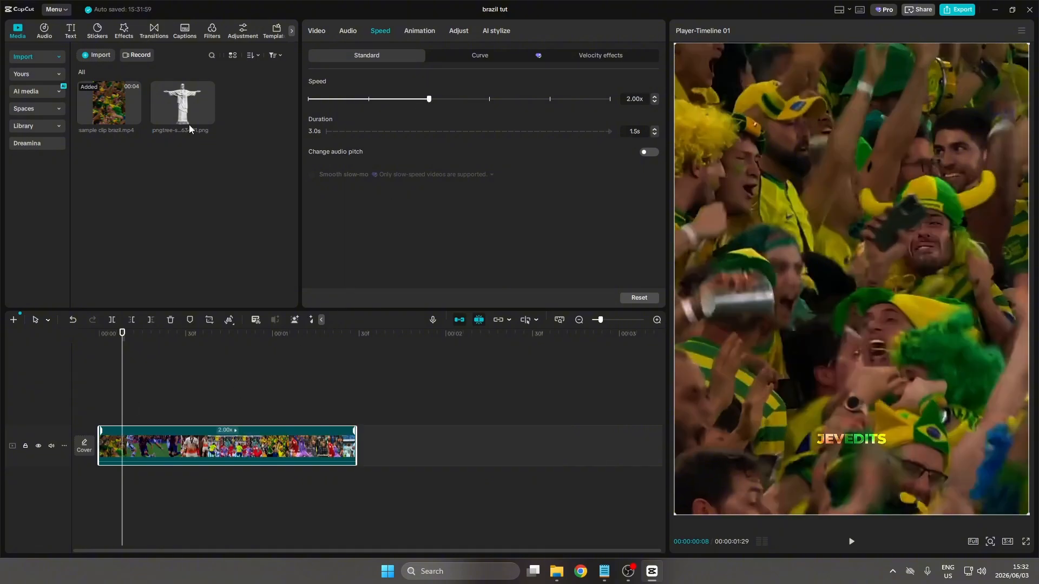
Add the statue PNG on a track above the compound clip and trim it to the compound clip's end
left_click_drag(178, 108, 100, 413)
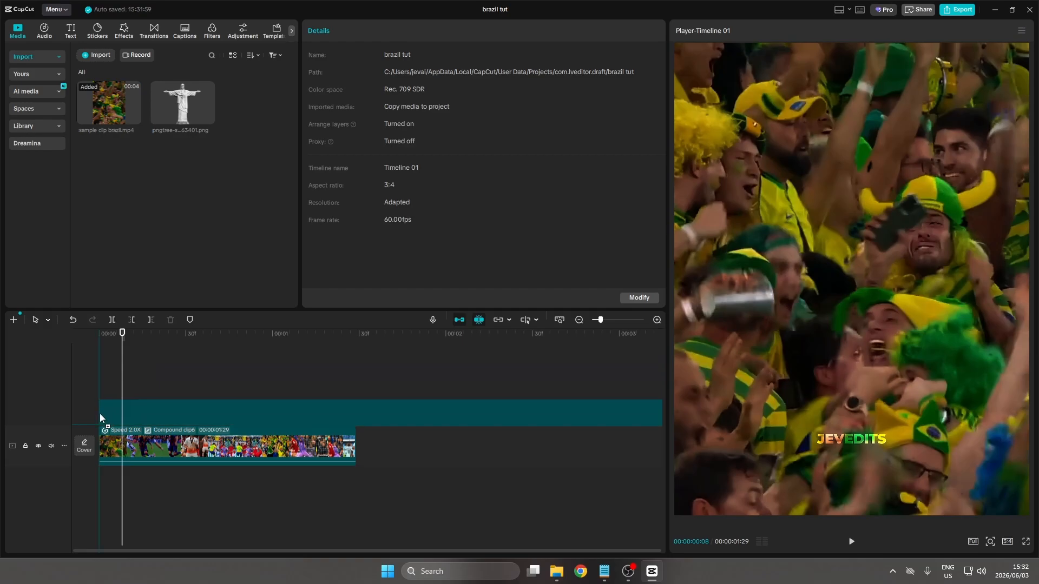
left_click(359, 382)
left_click(368, 416)
key("w")
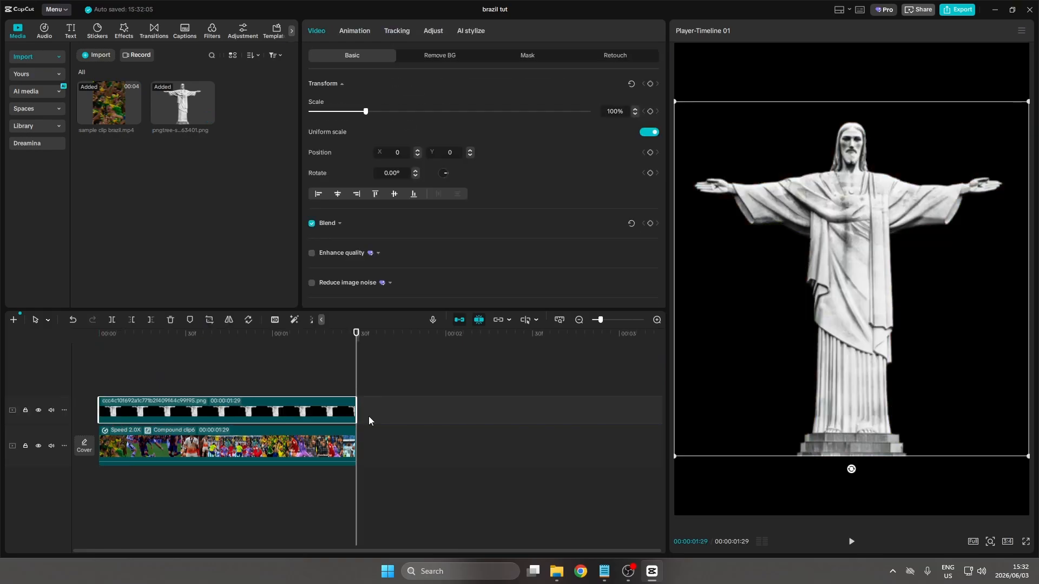
Move the statue down to the frame's bottom edge, horizontally centred, at position X 0, Y -479
left_click(272, 378)
left_click(277, 411)
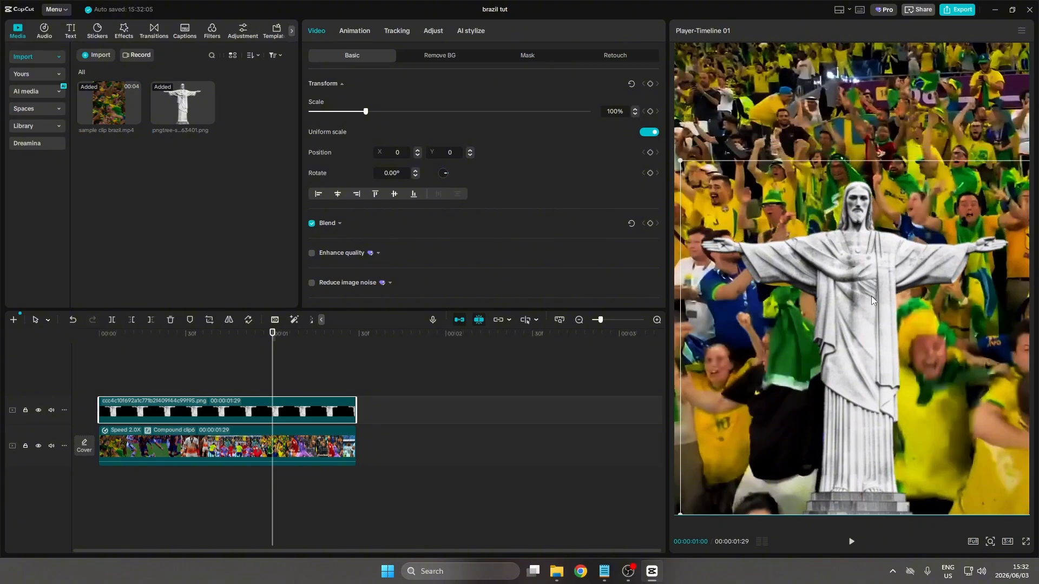
left_click_drag(869, 302, 865, 301)
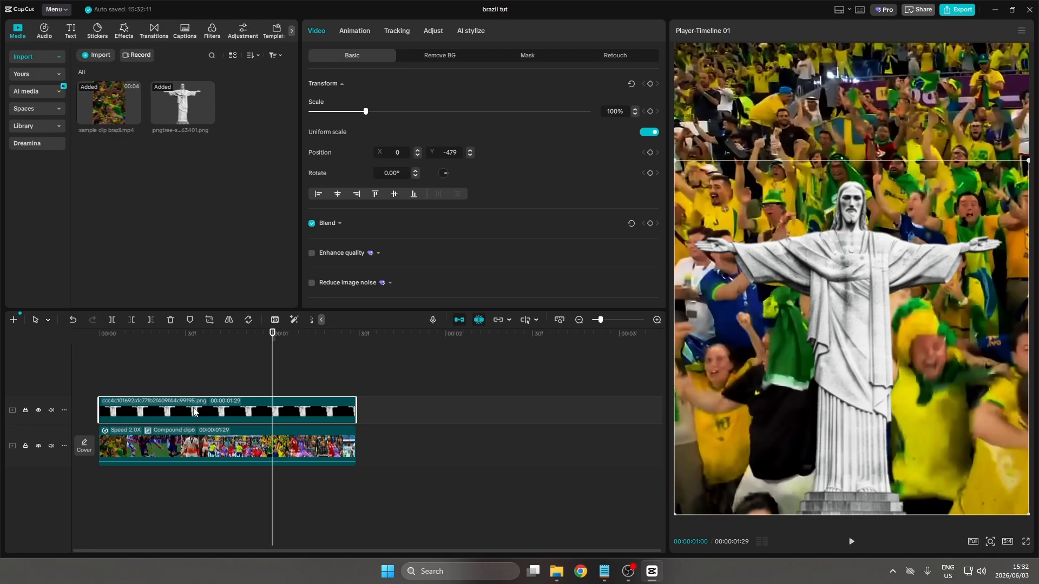
Duplicate the statue layer onto the track above and apply the JVC video effect to the lower copy
left_click_drag(195, 413, 200, 385)
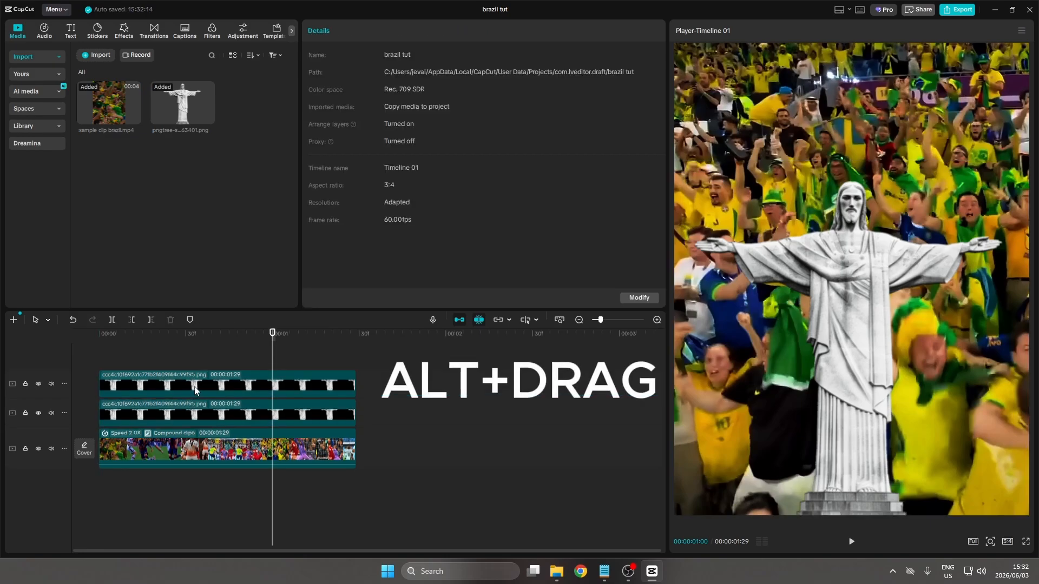
left_click(221, 413)
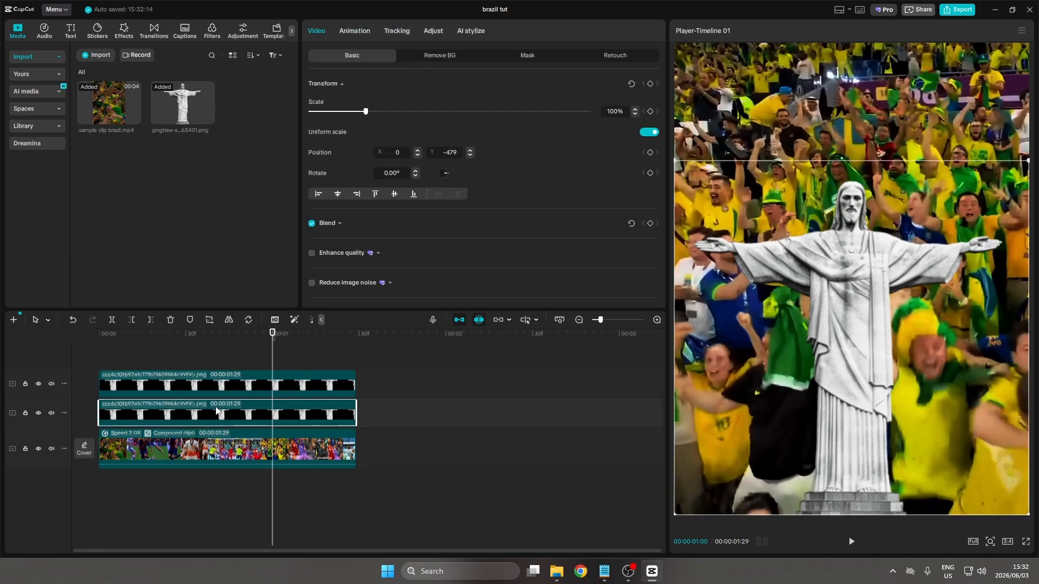
left_click(124, 34)
left_click_drag(106, 57, 75, 57)
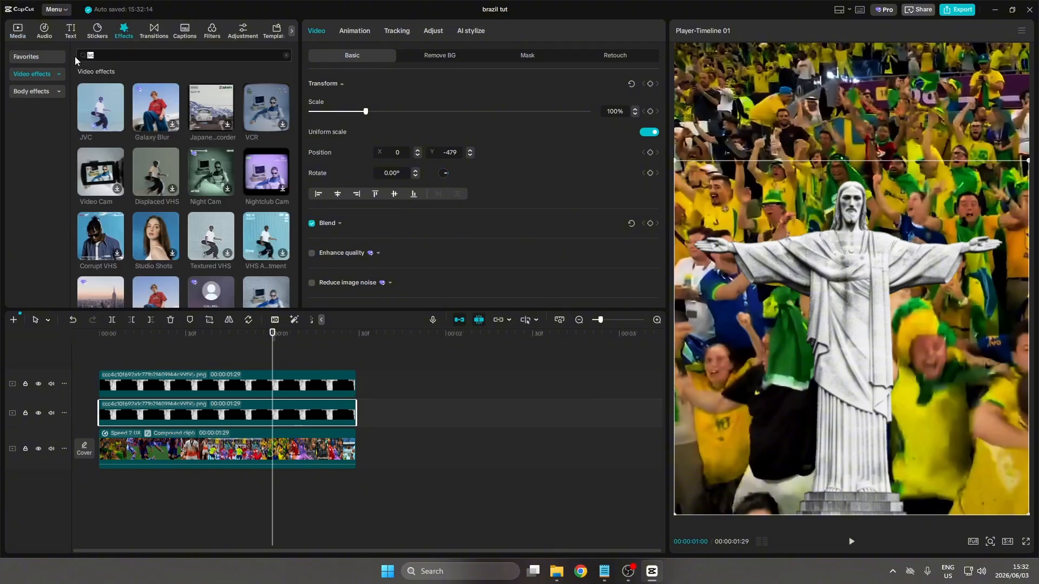
type("jvc")
left_click_drag(120, 349, 115, 410)
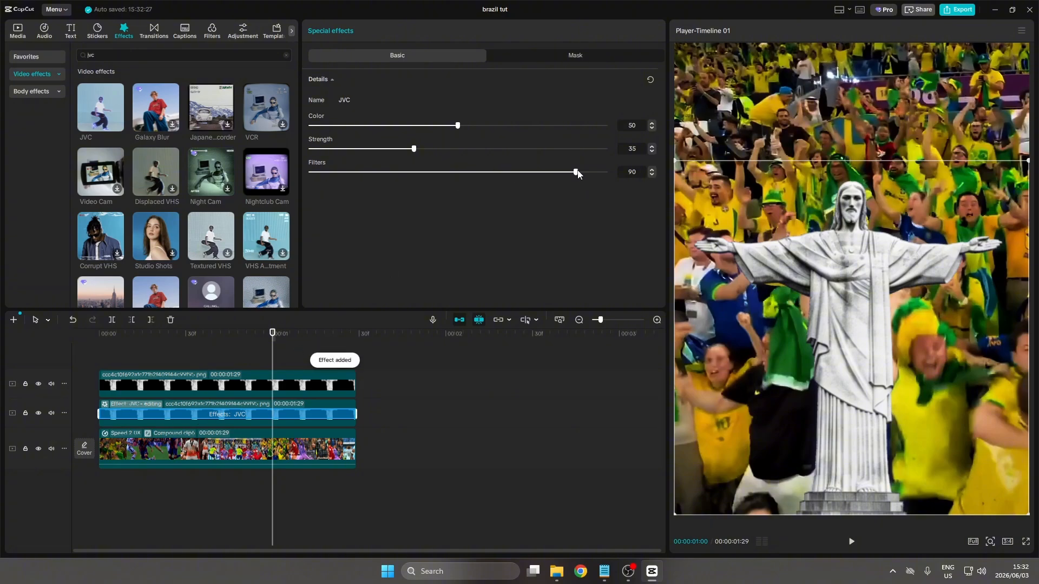
Set the JVC effect's filters, strength and color all to 100
left_click_drag(578, 173, 619, 174)
left_click_drag(542, 148, 616, 149)
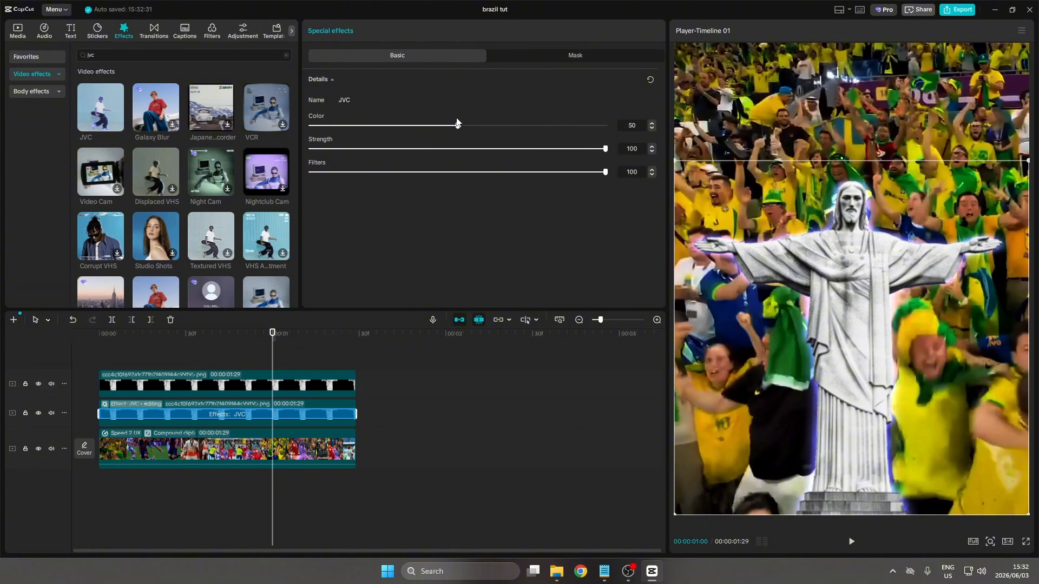
left_click_drag(460, 126, 547, 128)
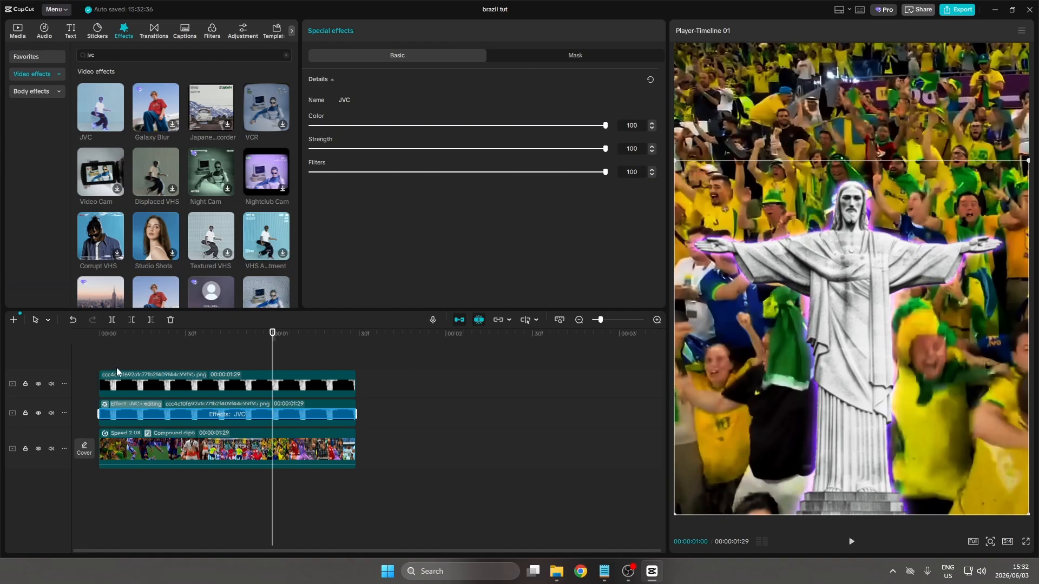
Combine the two statue layers into one compound clip
left_click(232, 351)
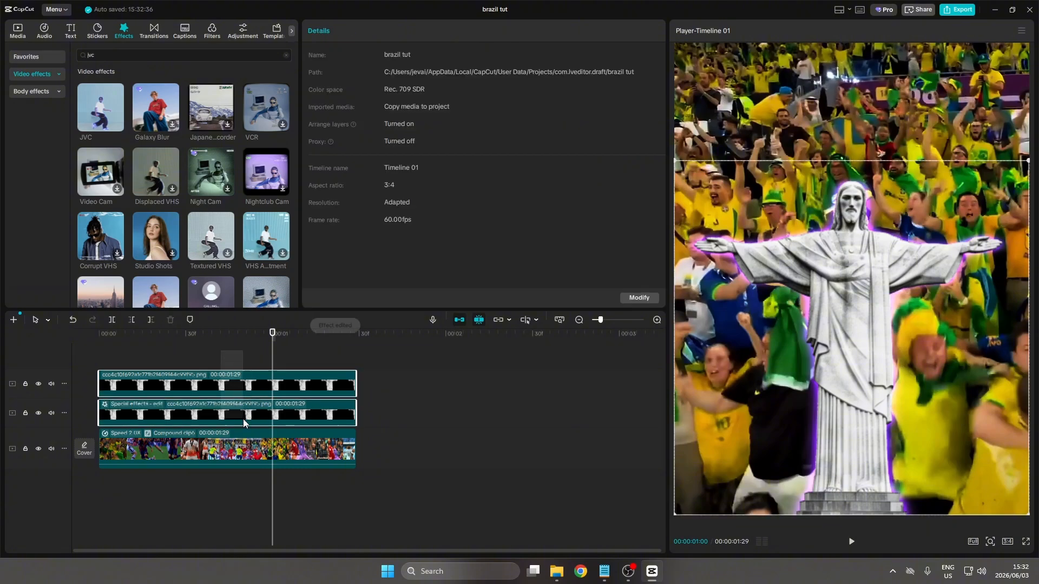
left_click(243, 419)
key("alt+g")
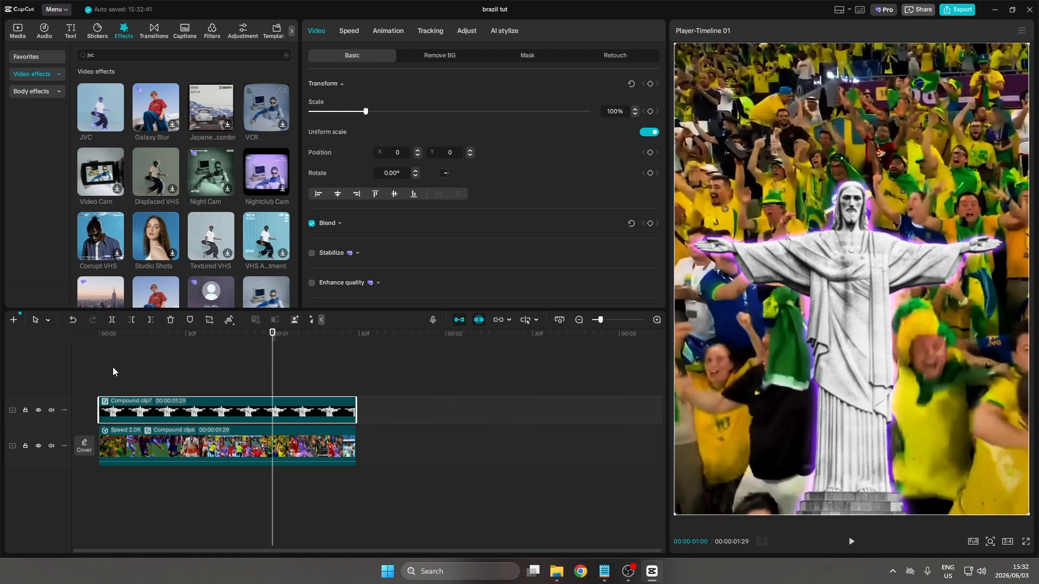
Keyframe the statue compound clip's scale from 100% at its start to 118% at its end
left_click(113, 366)
left_click(111, 407)
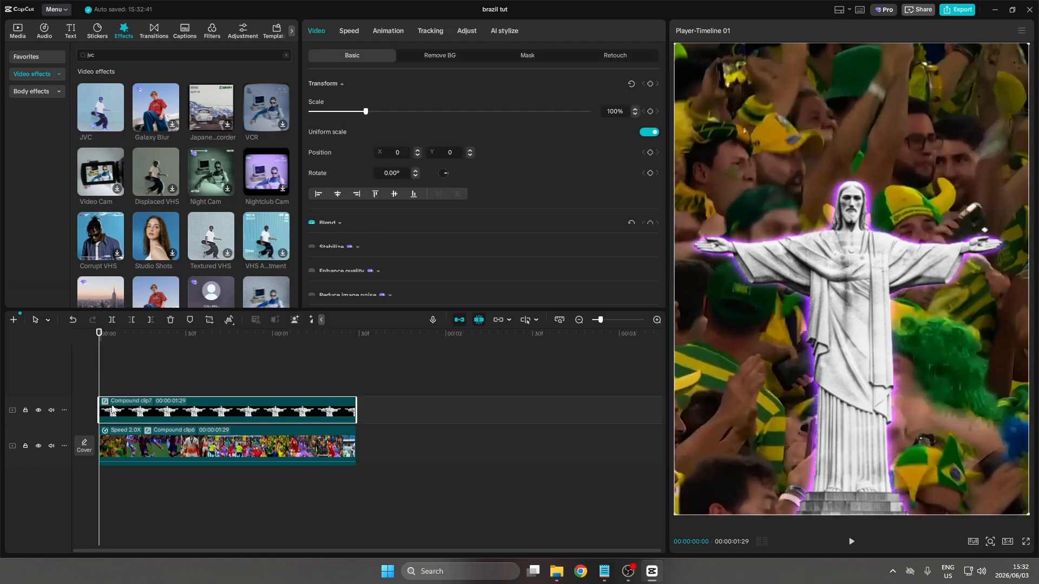
left_click(651, 111)
key("space")
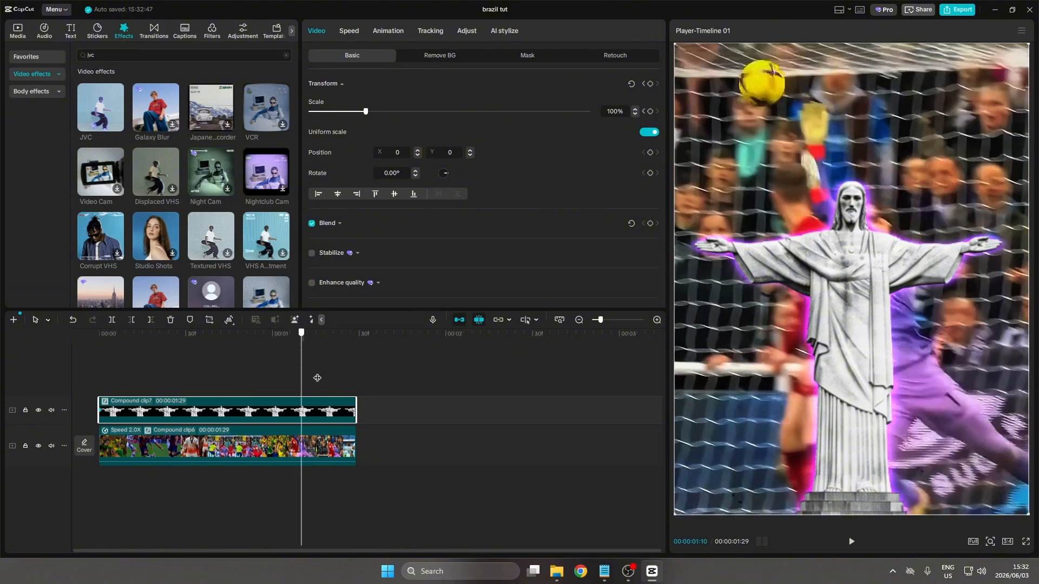
left_click_drag(366, 108, 377, 116)
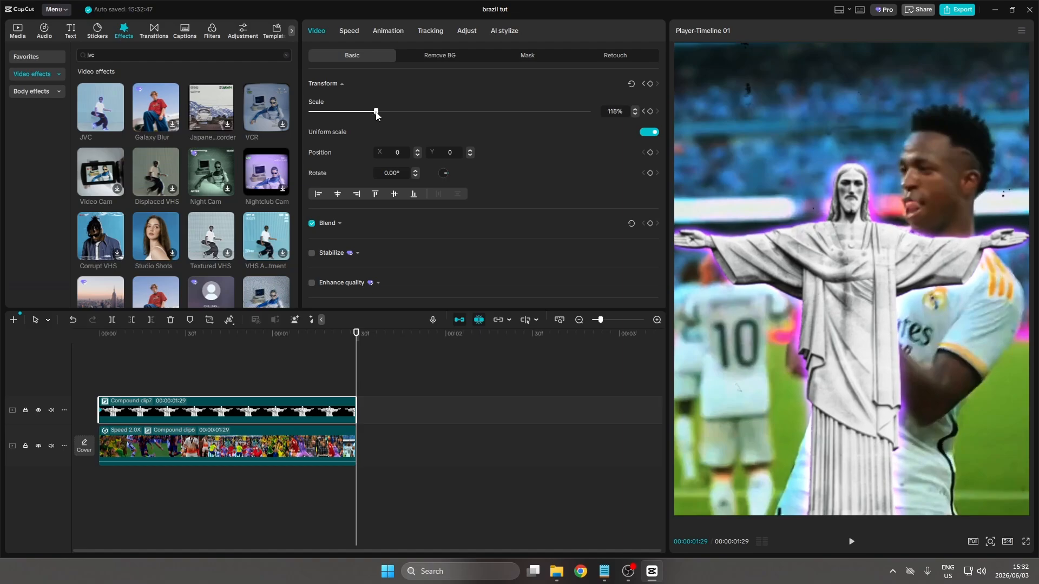
Apply the Cubic Out preset curve to the statue clip's scale keyframes
key("alt+k")
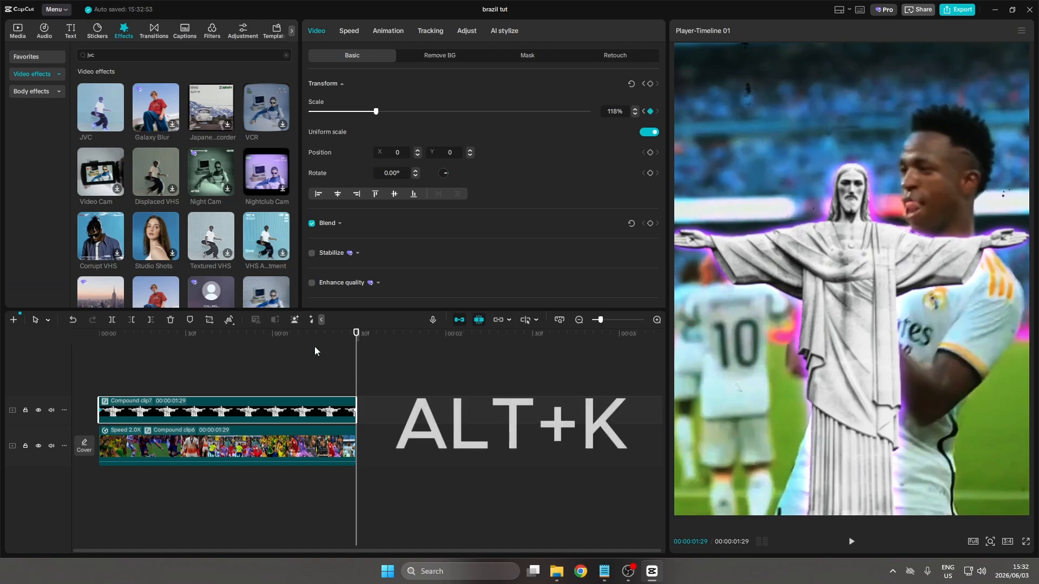
left_click(290, 387)
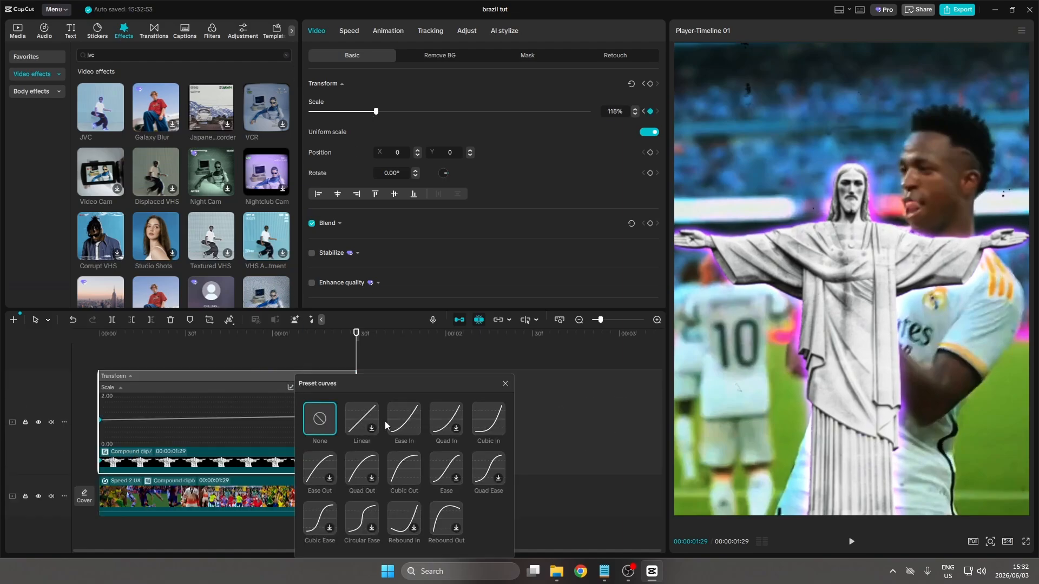
left_click(404, 465)
left_click(504, 384)
key("alt+k")
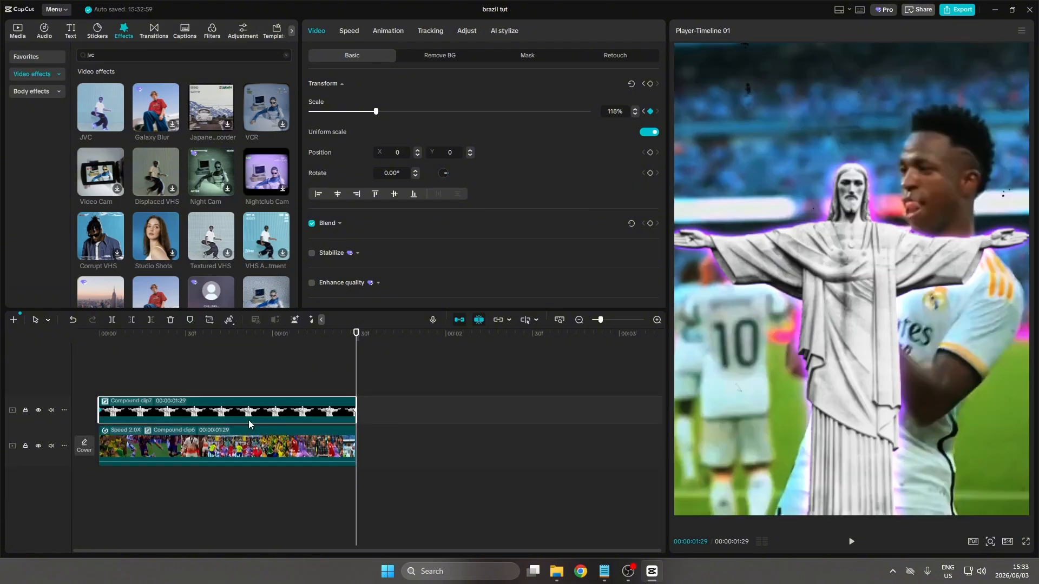
Keyframe the background footage clip's scale from 145% at its start to 102% at its end
left_click(115, 367)
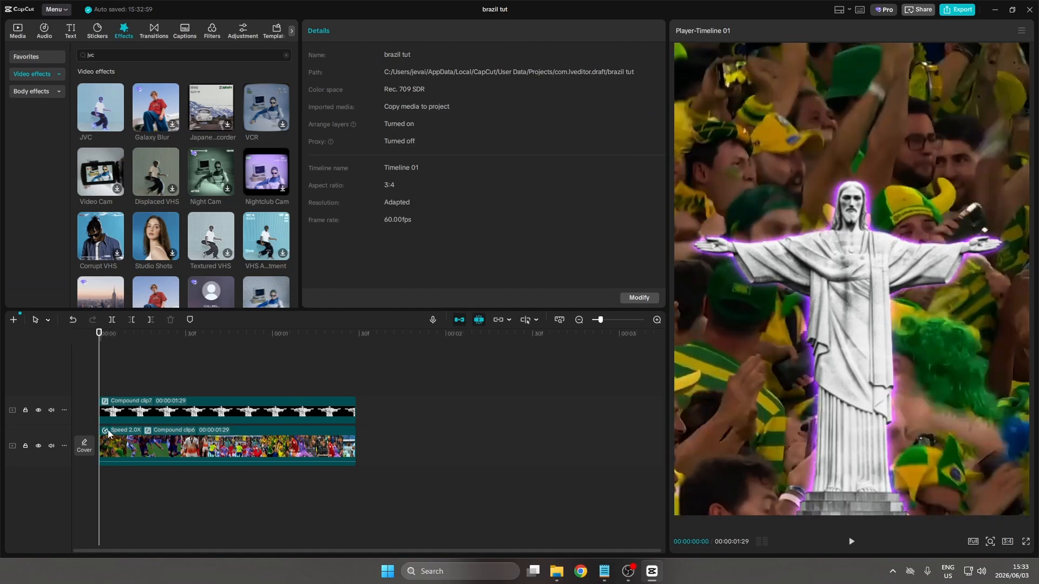
left_click(142, 447)
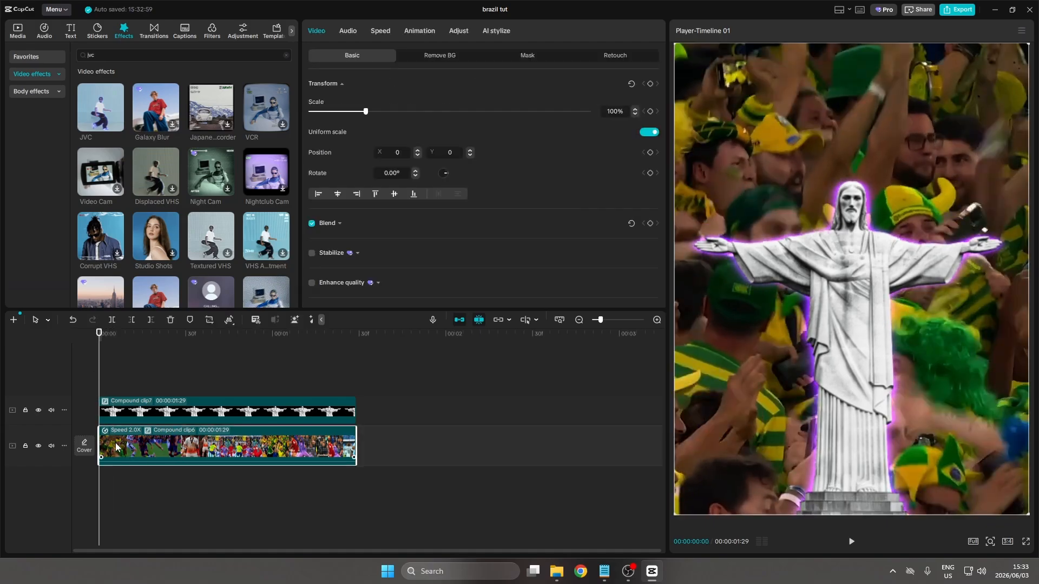
left_click_drag(366, 112, 391, 112)
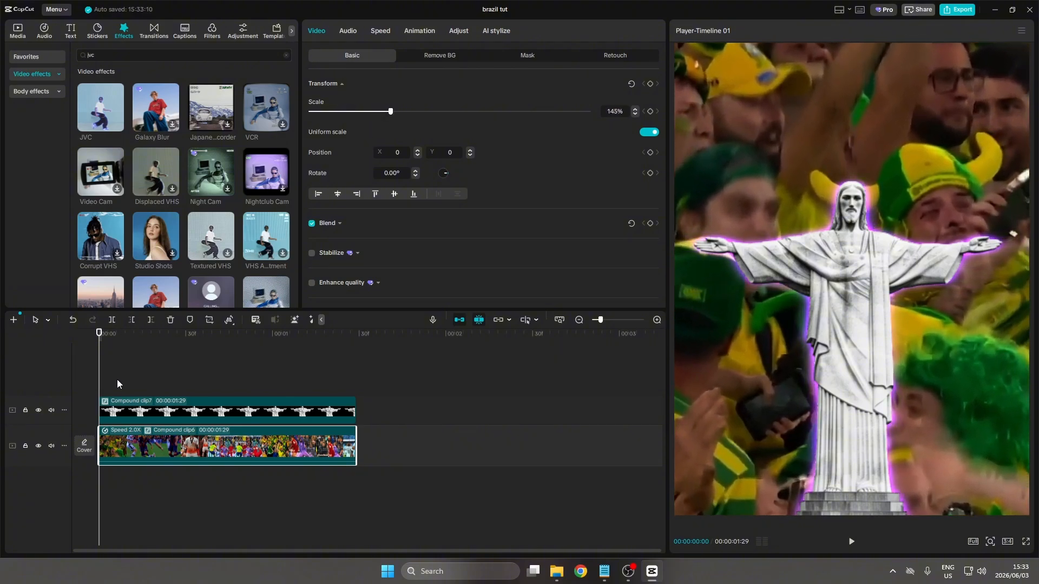
left_click(650, 111)
left_click_drag(105, 367, 352, 374)
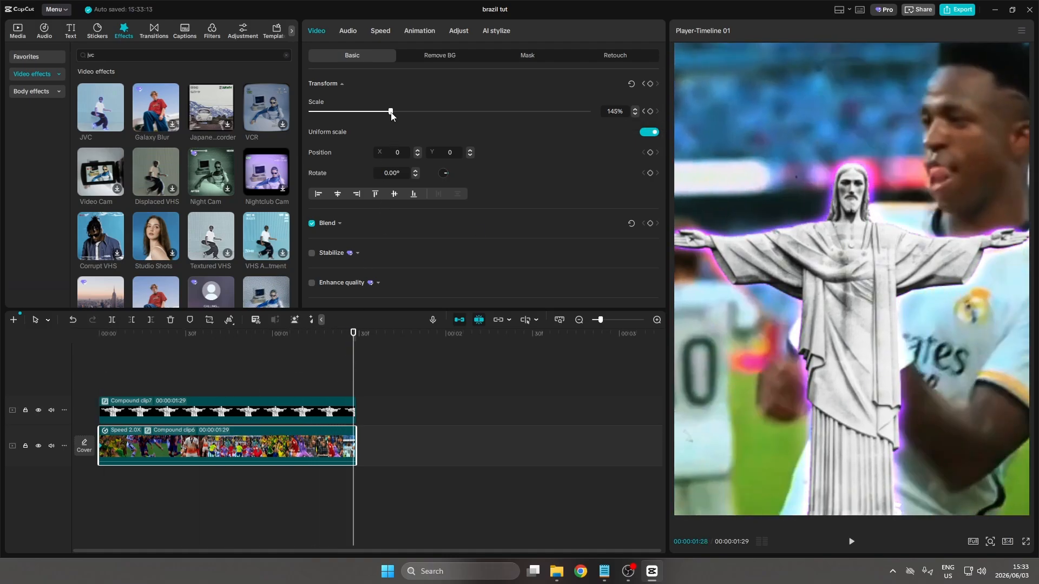
left_click_drag(392, 115, 367, 116)
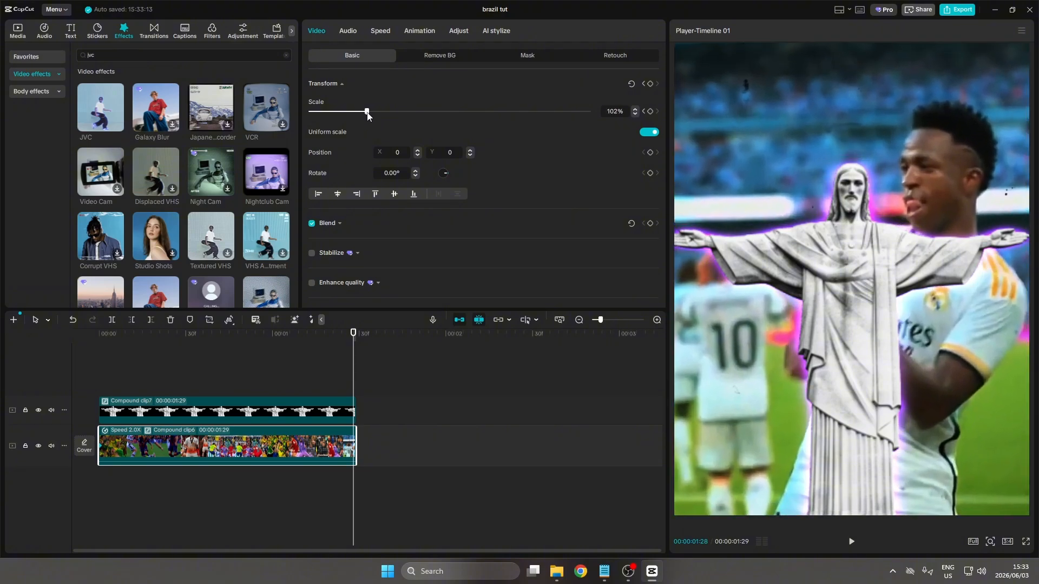
Apply the Cubic In preset curve to the background footage clip's scale keyframes
key("alt+k")
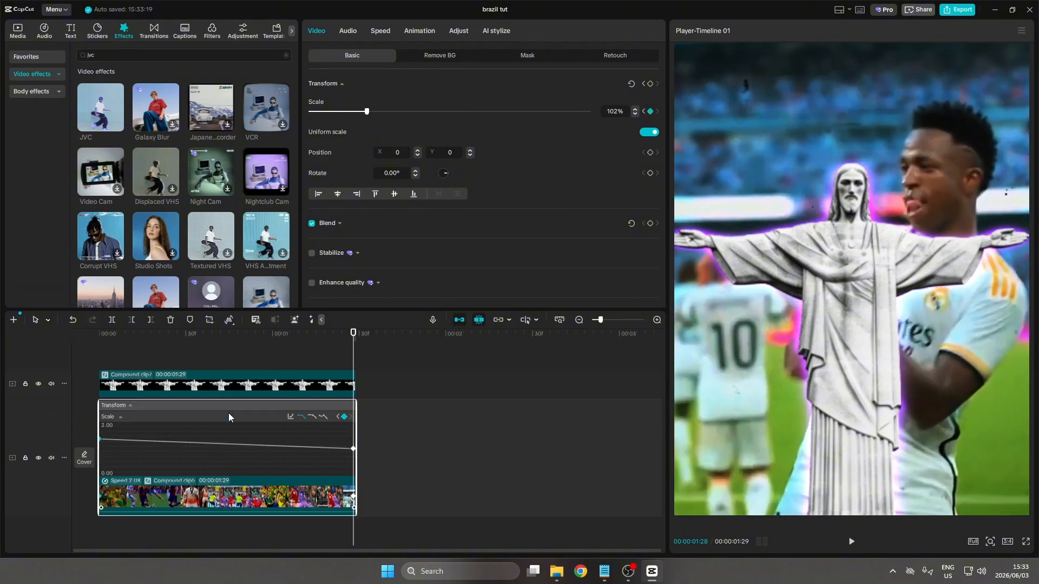
left_click(290, 416)
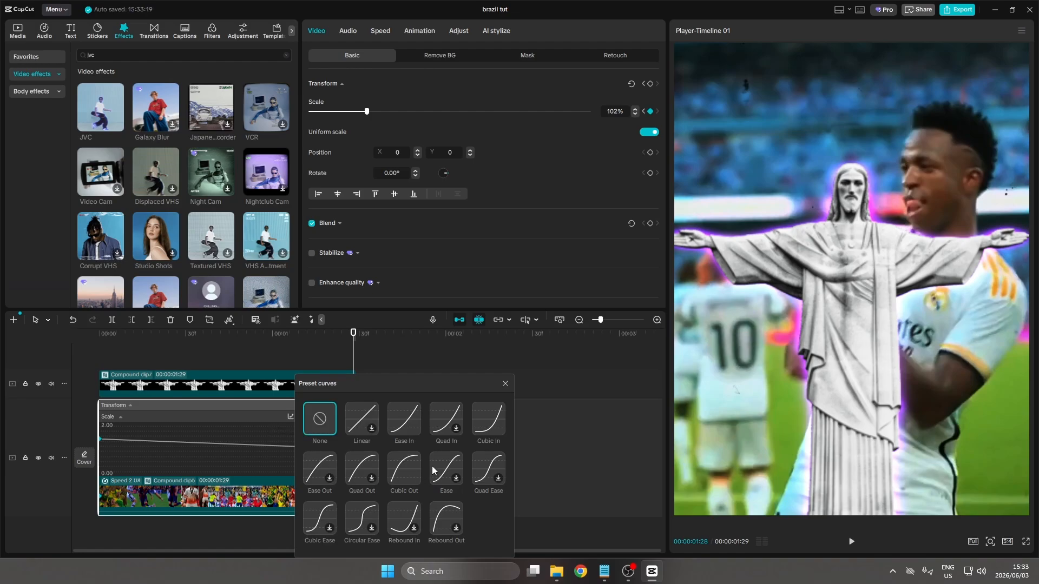
left_click(488, 419)
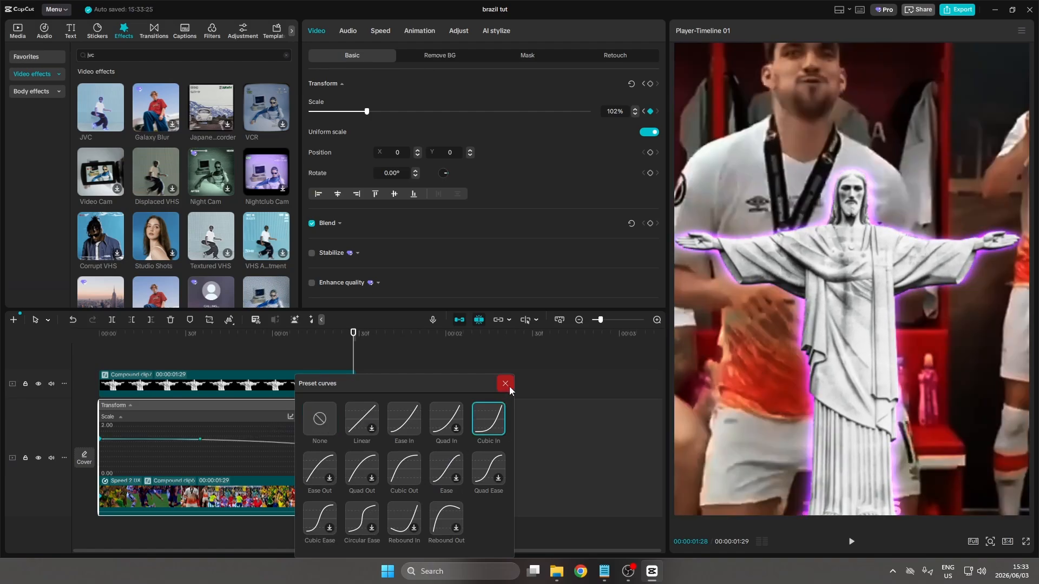
left_click(505, 384)
key("alt+k")
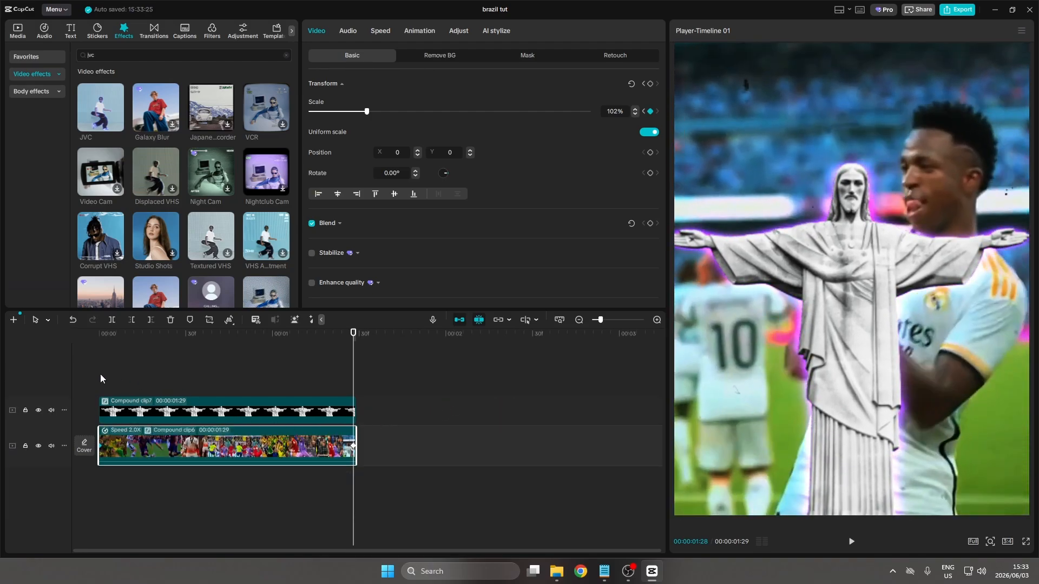
Play back the statue sequence from the start and review the opposing zooms in full screen
left_click(99, 375)
key("space")
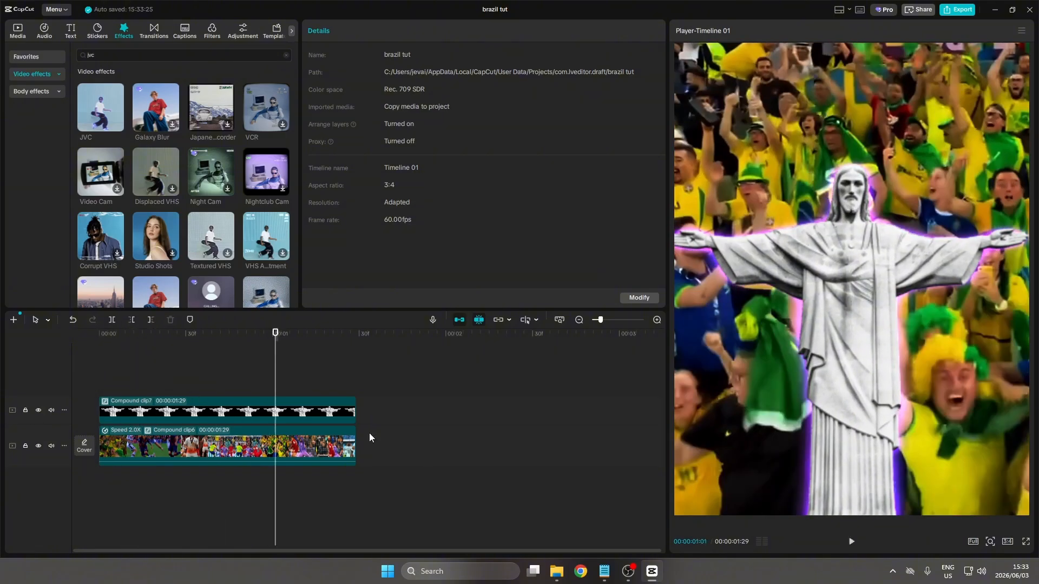
left_click(1025, 542)
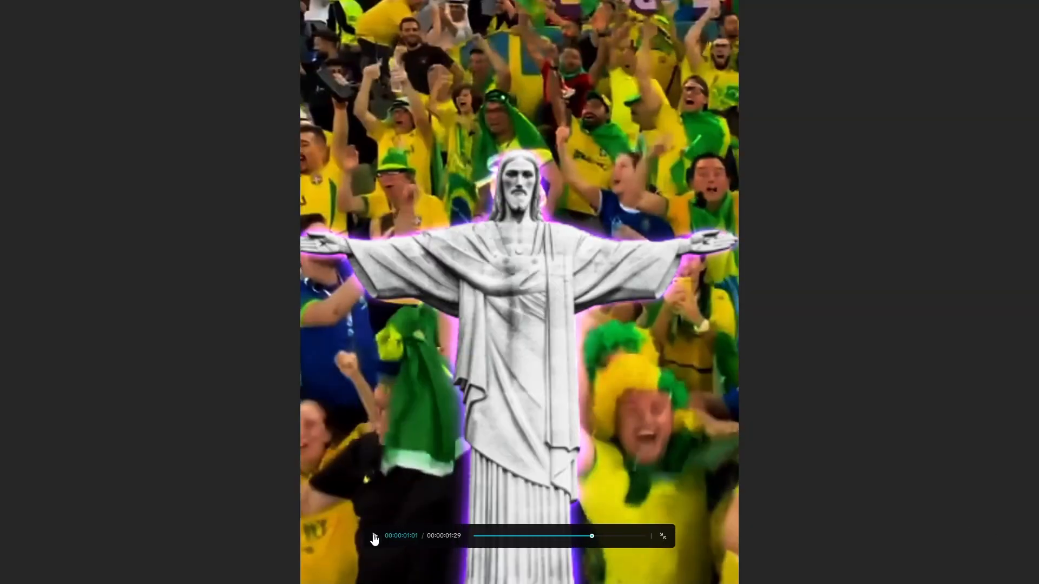
key("space")
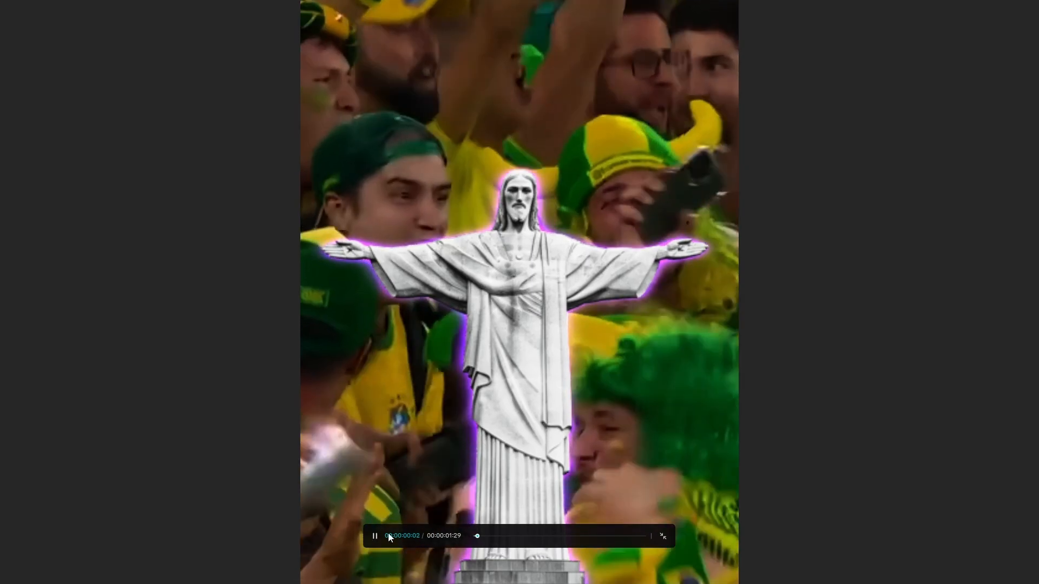
key("Escape")
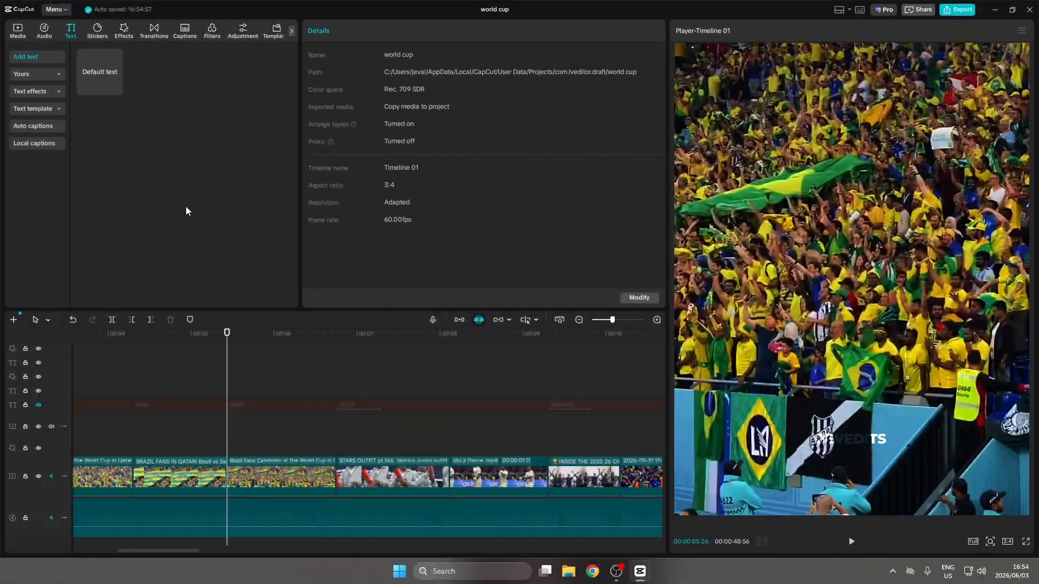
Add a default text layer over the Brazil Fans Celebrate clip, trim it to that clip's end, and make it read BRAZIL
left_click_drag(98, 64, 227, 418)
left_click_drag(476, 419, 335, 420)
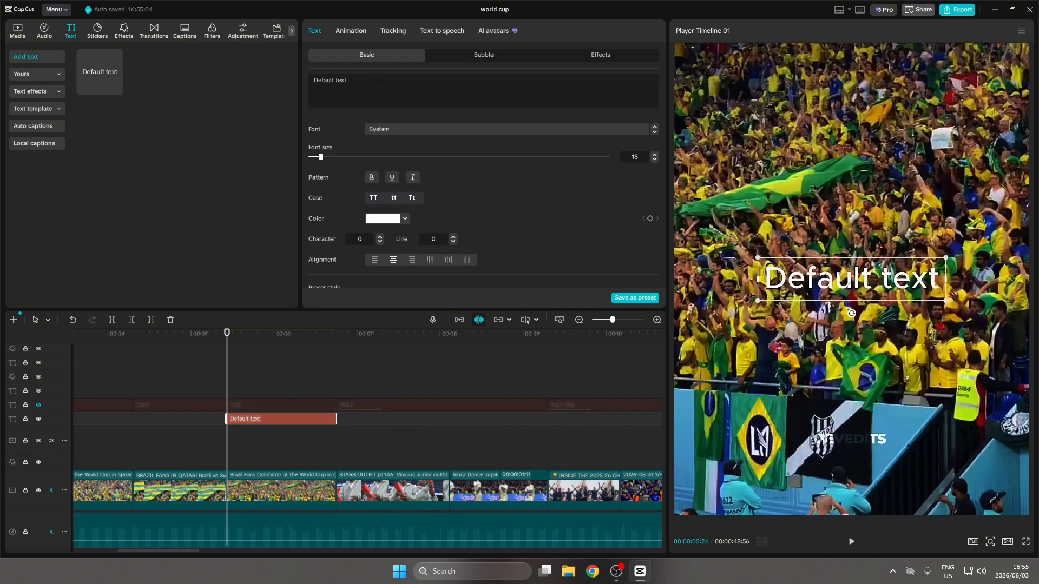
left_click_drag(376, 80, 273, 80)
type("BRAZIL")
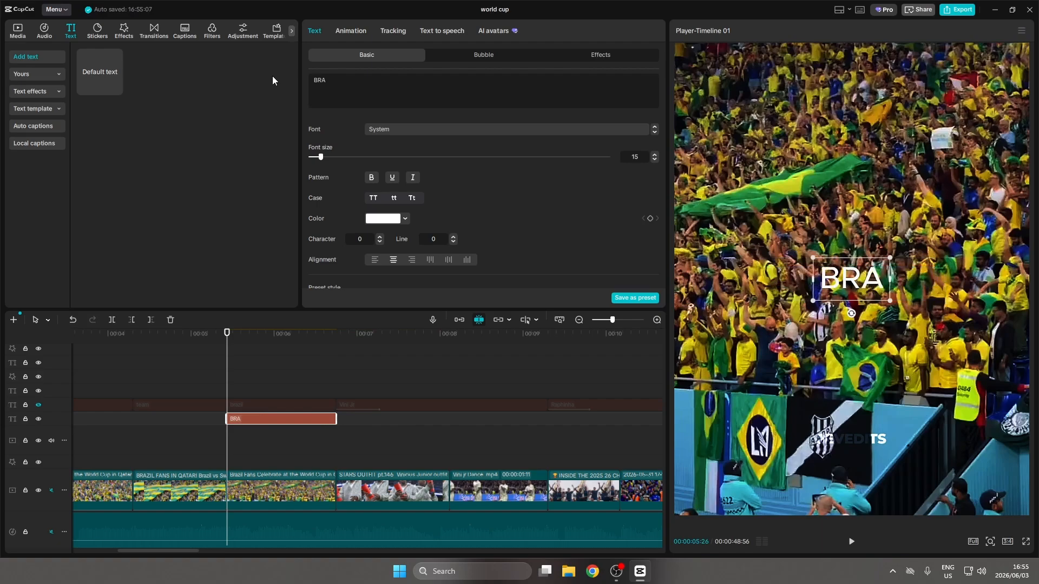
Style the BRAZIL text in bold italic SpeedLines with the fourth preset style, white lettering with a dark shadow
left_click(399, 130)
left_click(417, 216)
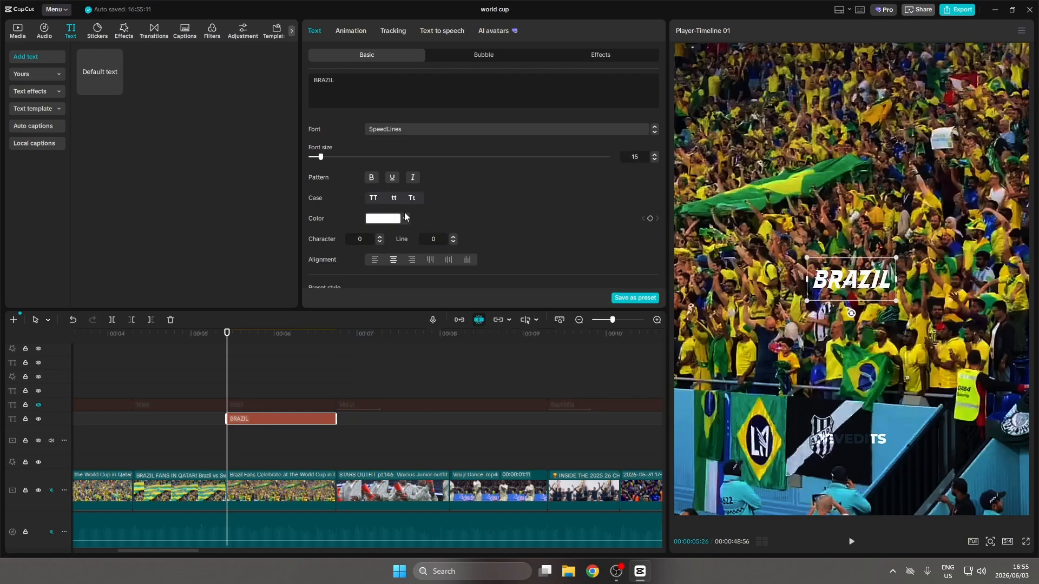
left_click(371, 178)
left_click(412, 178)
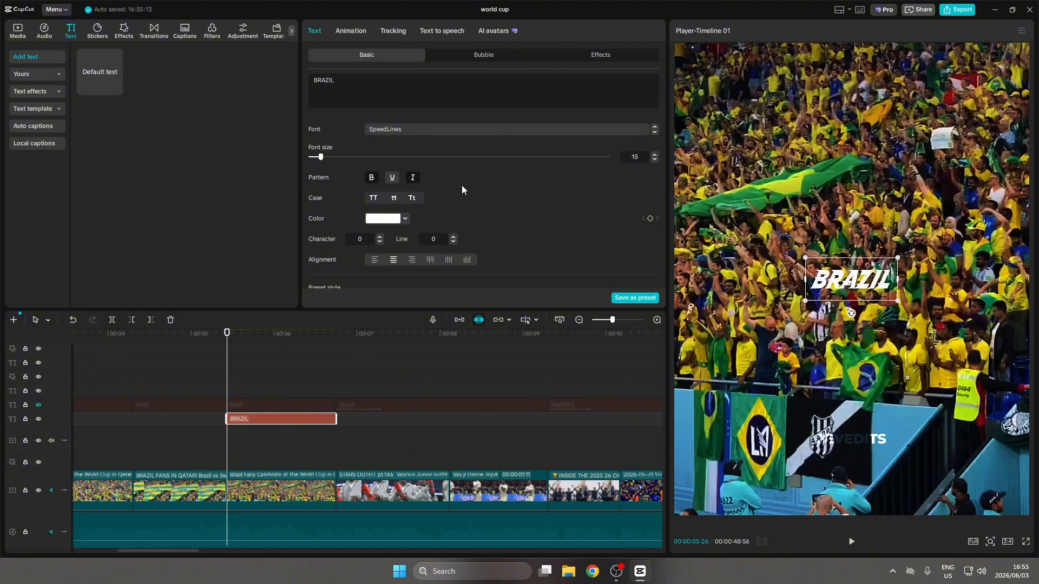
scroll(432, 186, "down", 2)
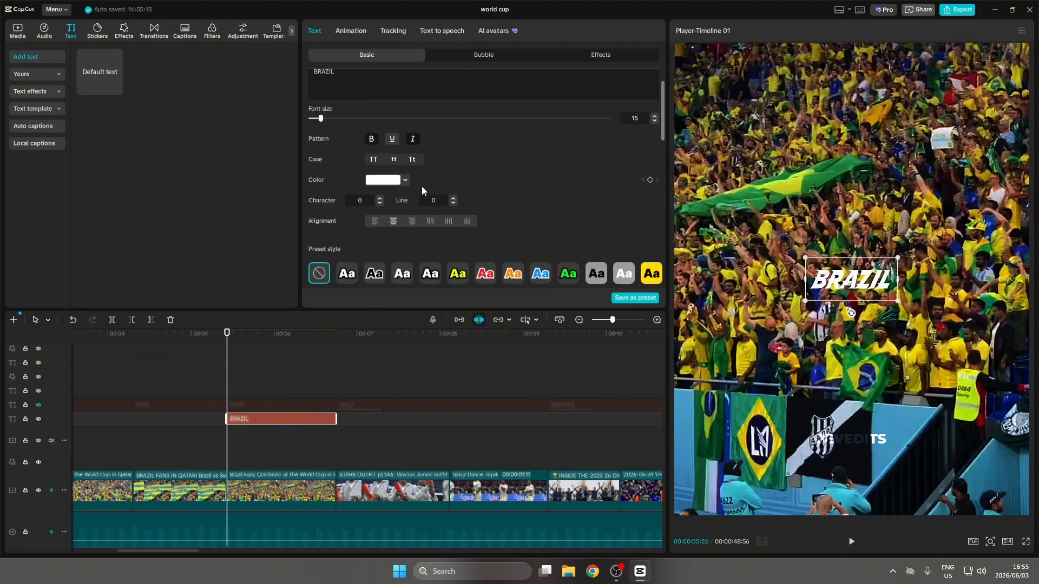
left_click(406, 278)
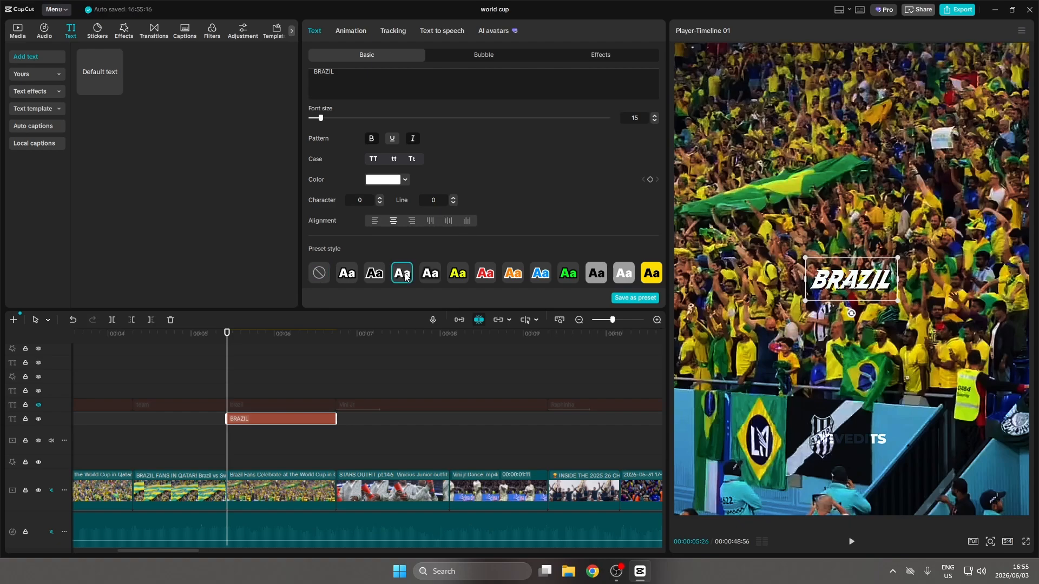
Recolour the BRAZIL text golden yellow and enlarge it to span most of the frame's width
left_click(395, 181)
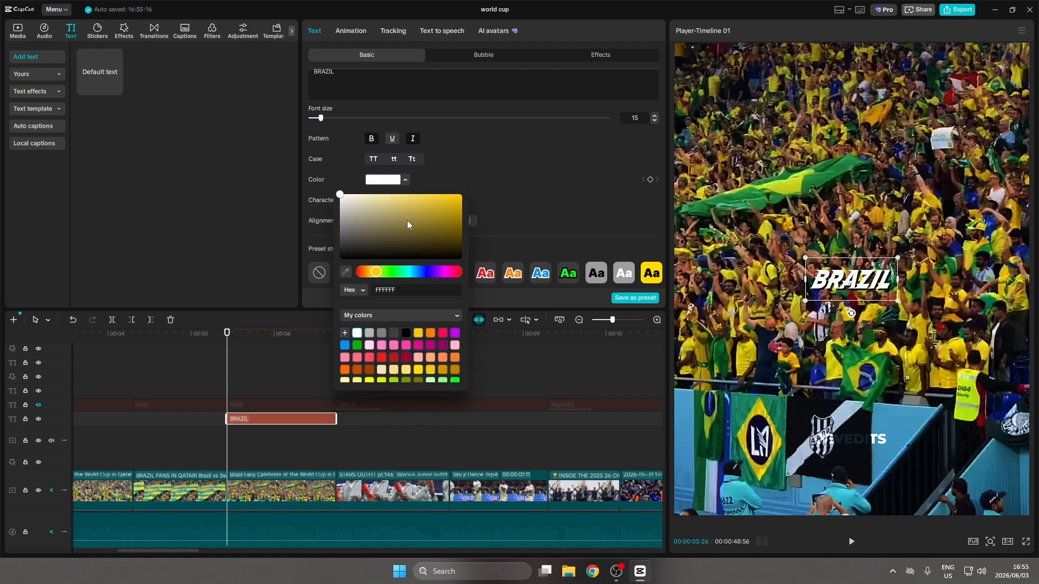
left_click(419, 333)
left_click(496, 186)
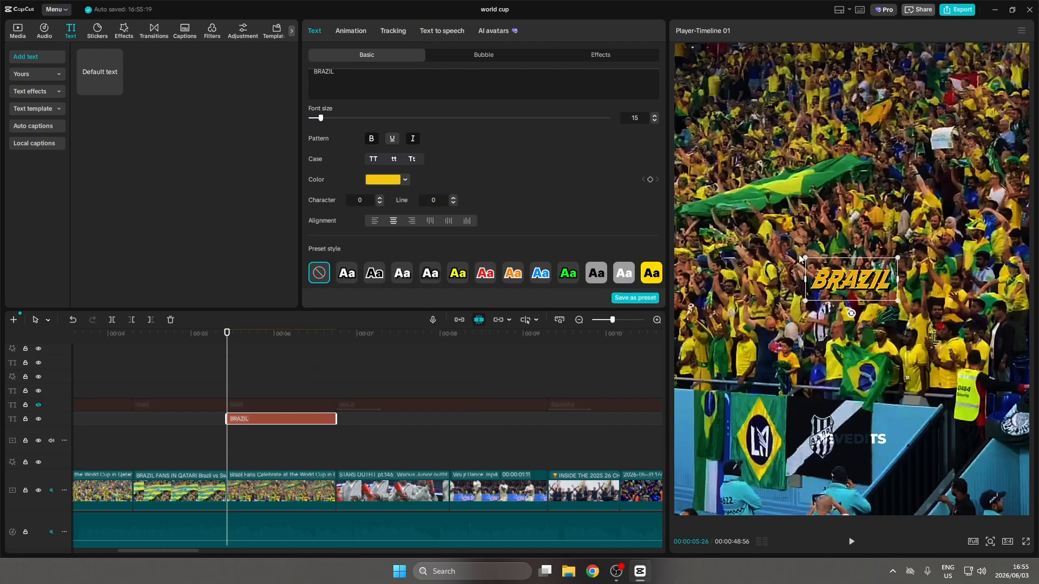
left_click_drag(804, 258, 619, 161)
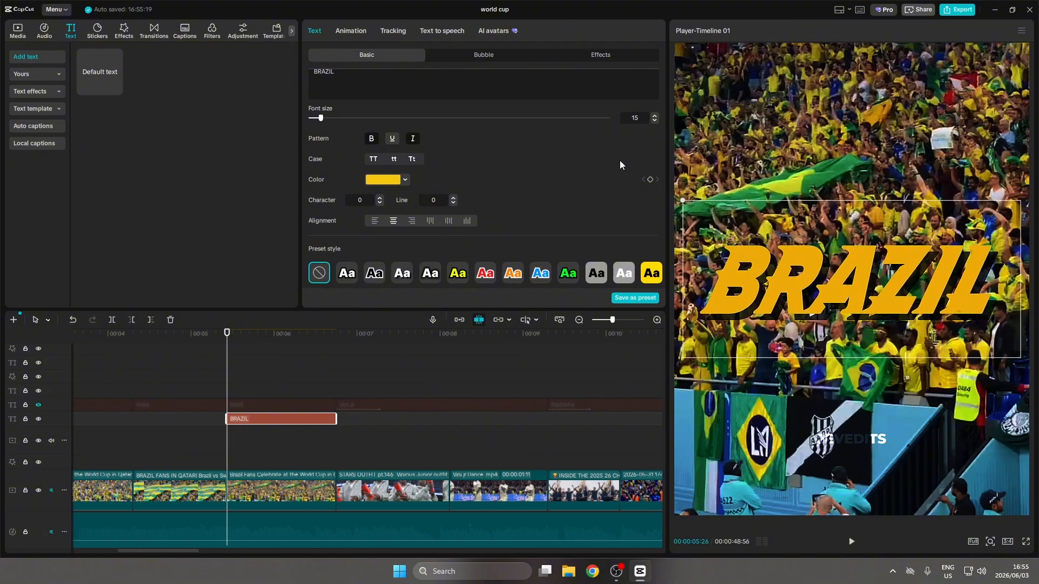
Add a second default text layer from the end of the BRAZIL text to the end of the Vini Jr dance clip
left_click(195, 441)
key("space")
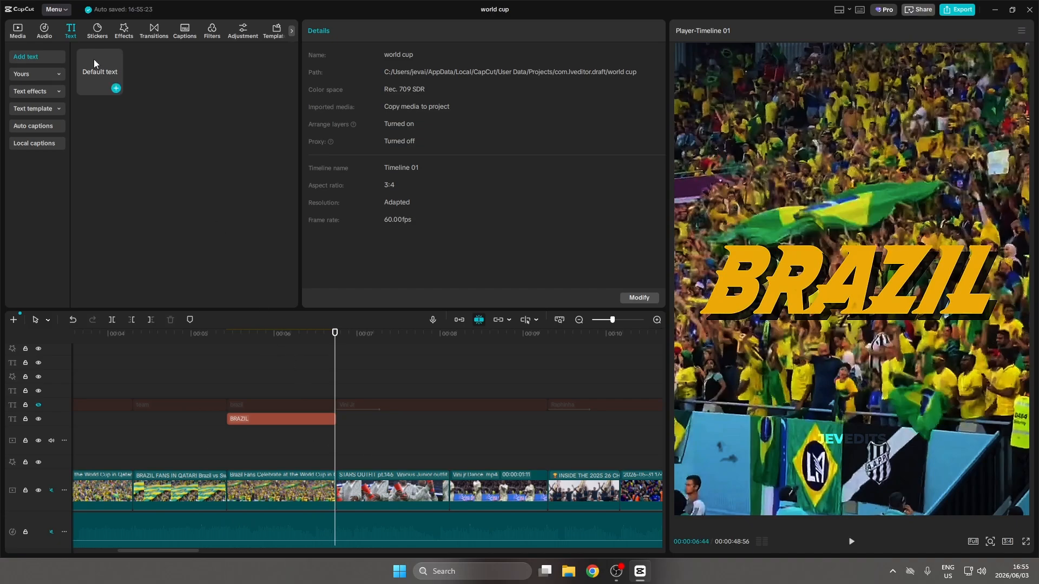
left_click_drag(98, 75, 339, 420)
left_click_drag(583, 420, 548, 420)
left_click(384, 464)
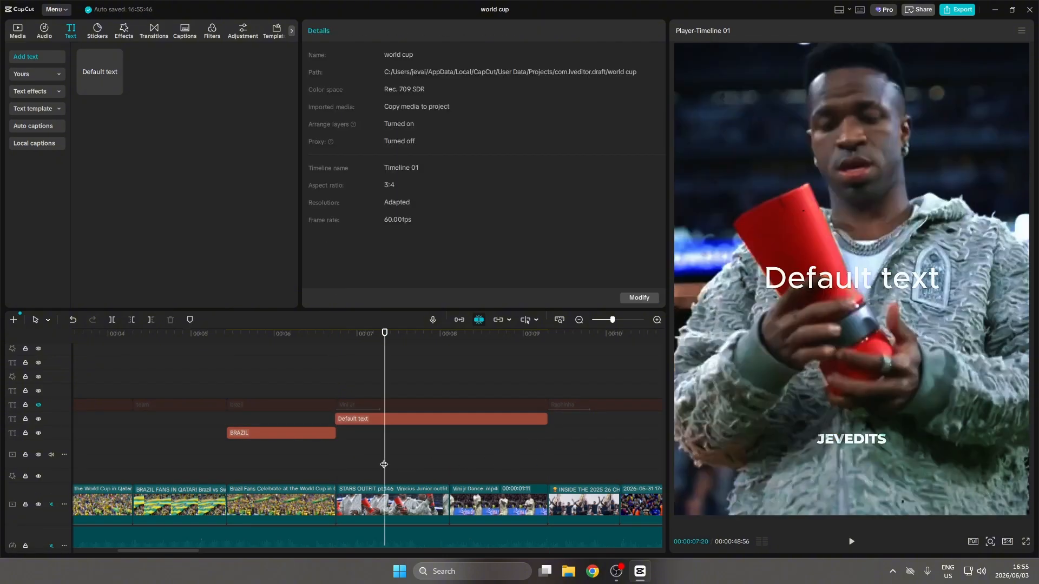
left_click(375, 460)
Replace the second text layer's default wording with Vini Jr
left_click(424, 419)
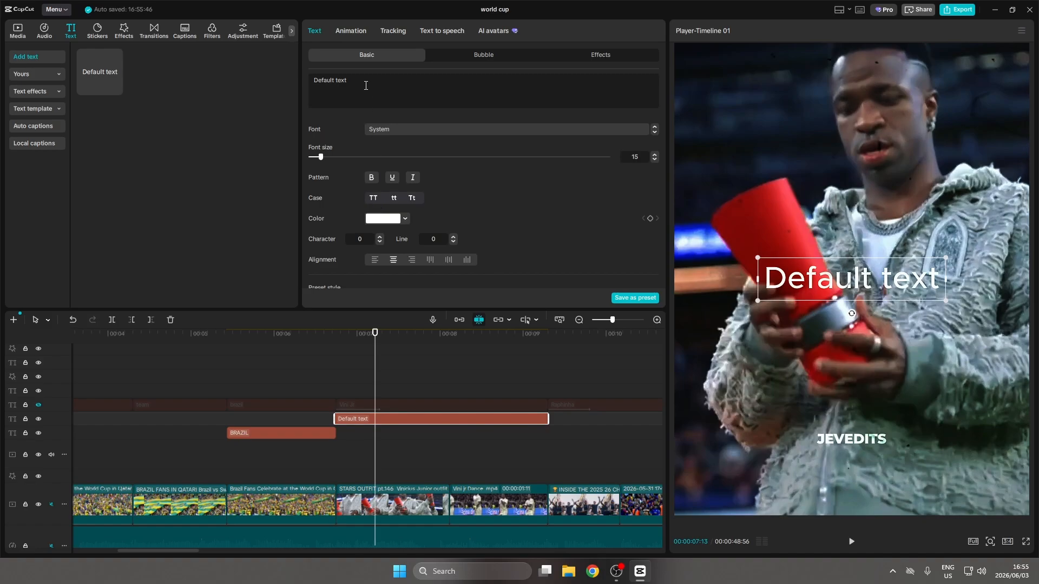
left_click_drag(365, 85, 306, 77)
key("BackSpace")
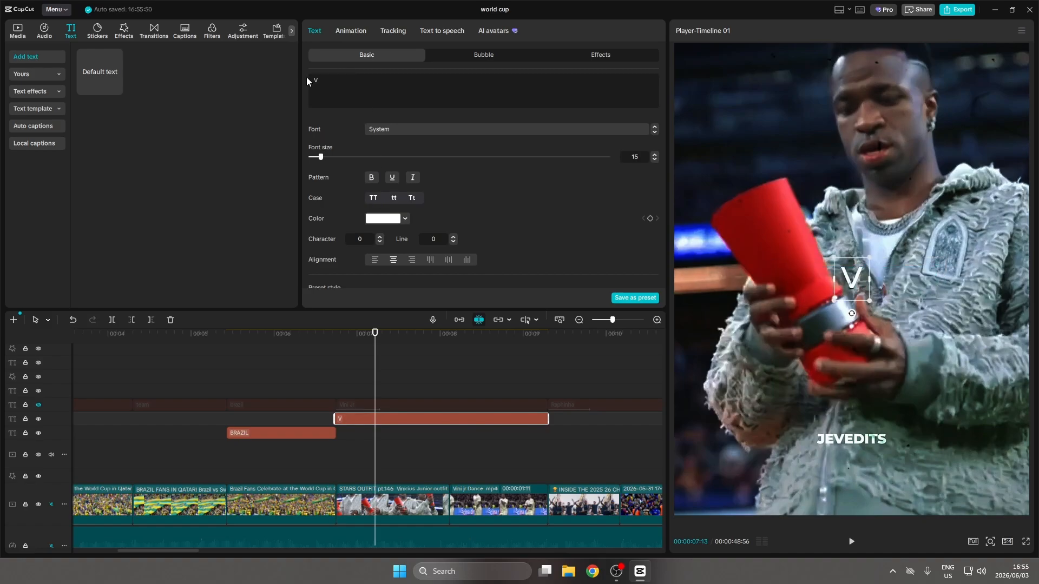
type("Vini Jr")
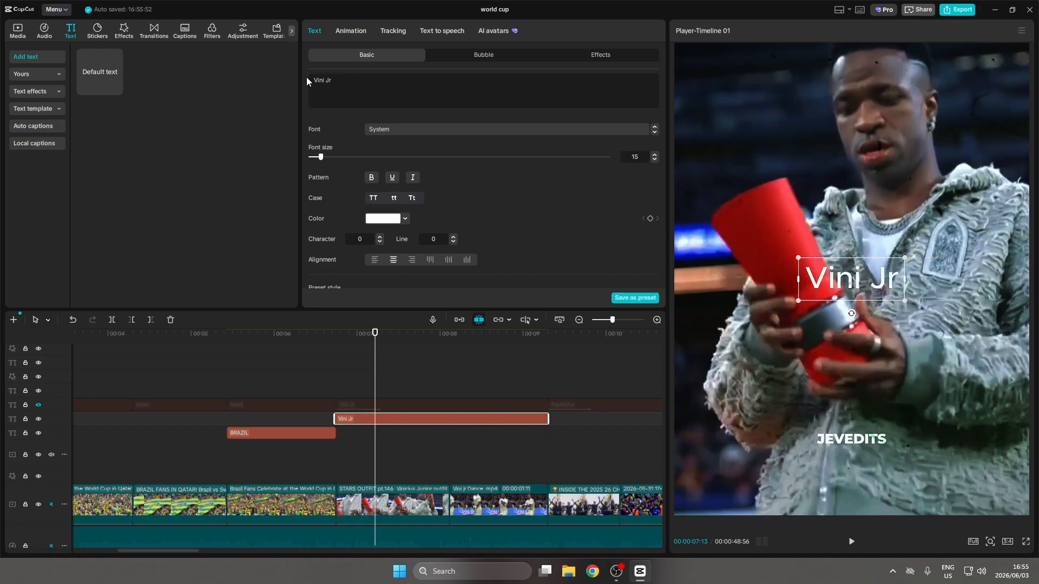
Set the Vini Jr text in the Disco font, slightly enlarged and centred just above the JEVEDITS watermark
left_click(410, 132)
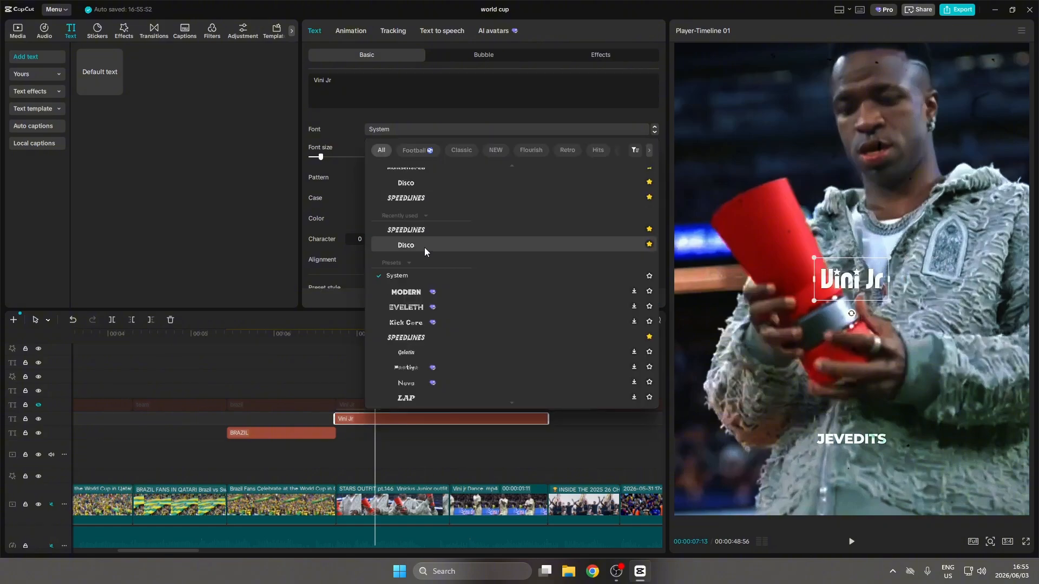
left_click(424, 248)
left_click_drag(815, 258, 785, 236)
left_click_drag(825, 286, 827, 395)
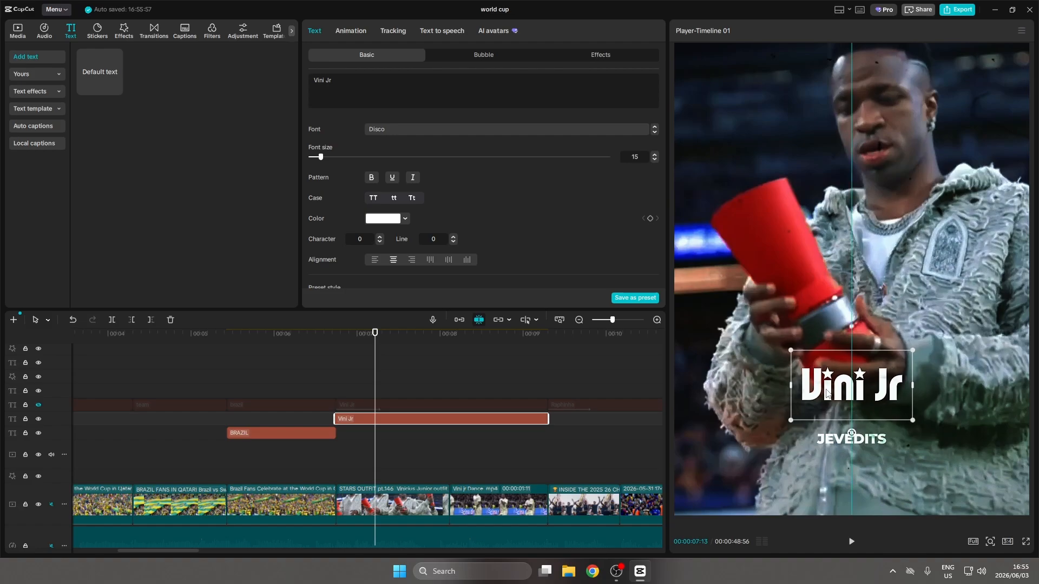
Apply the white preset style with a black outline to the Vini Jr text and colour the letters Vi golden yellow
scroll(385, 189, "down", 3)
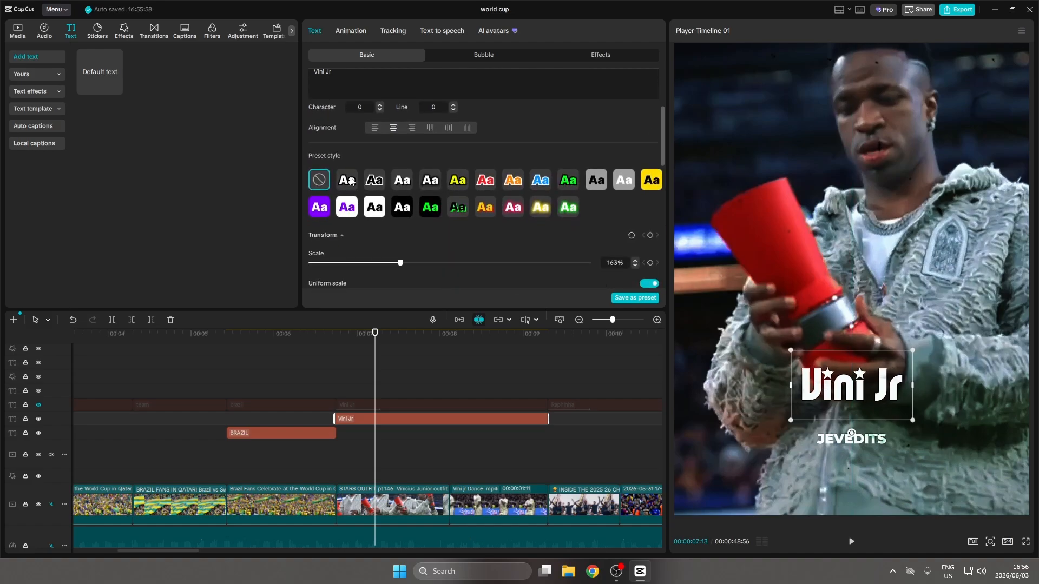
left_click(353, 183)
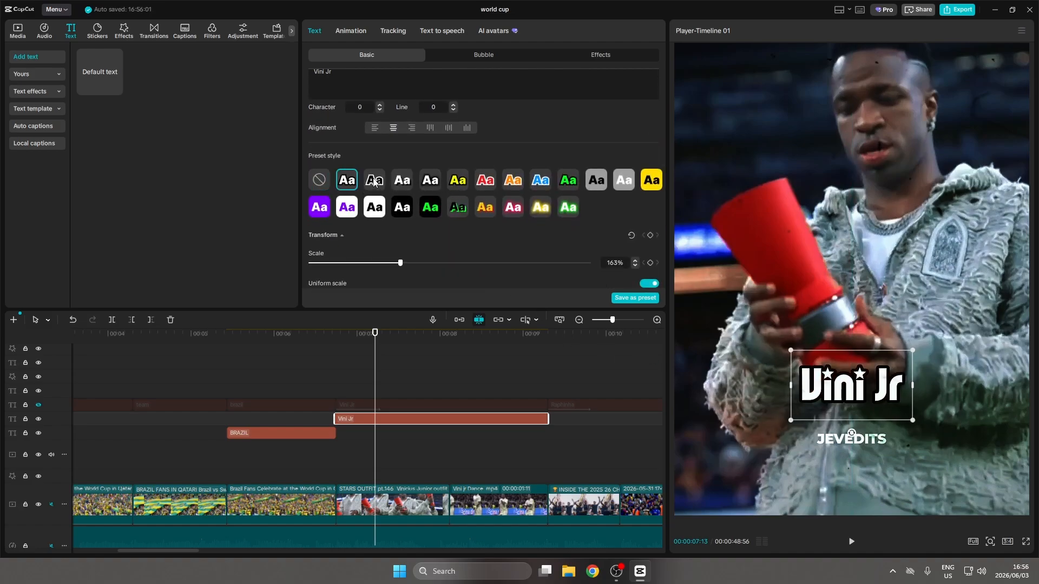
scroll(372, 178, "up", 3)
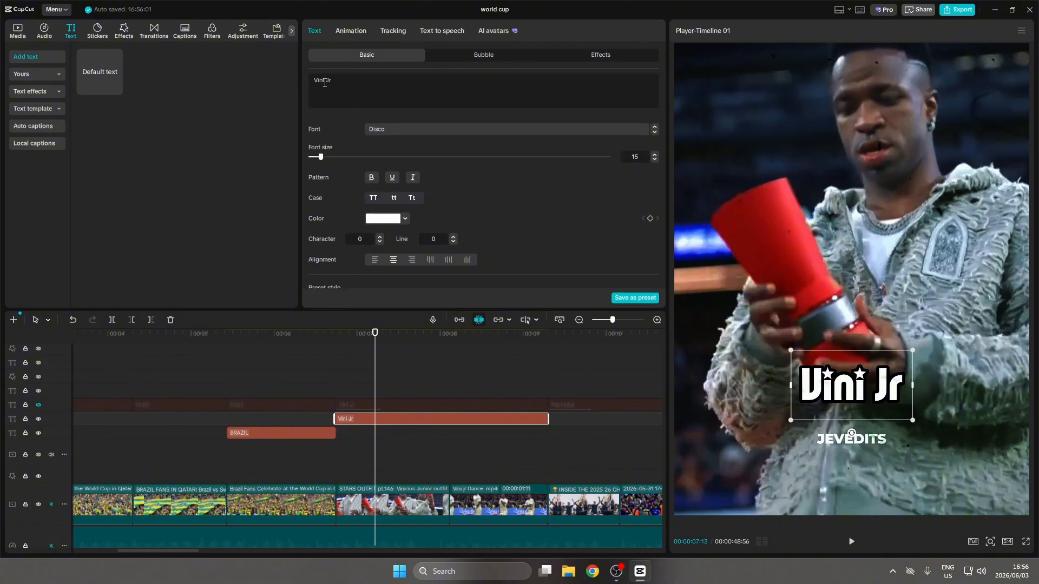
left_click_drag(321, 80, 312, 80)
left_click(379, 222)
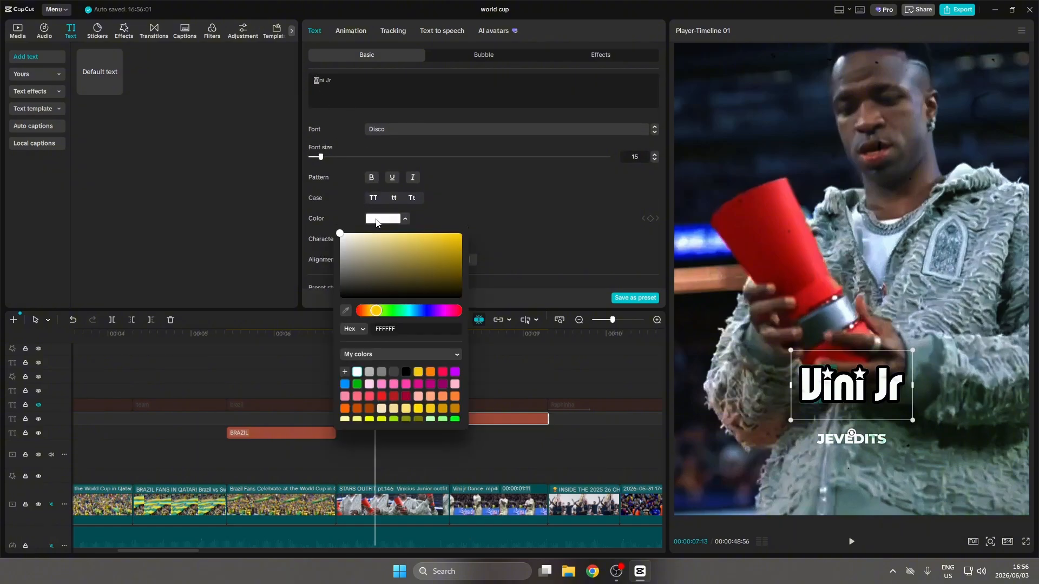
left_click(418, 373)
Colour the letters ni green and Jr blue in the Vini Jr text
left_click(324, 80)
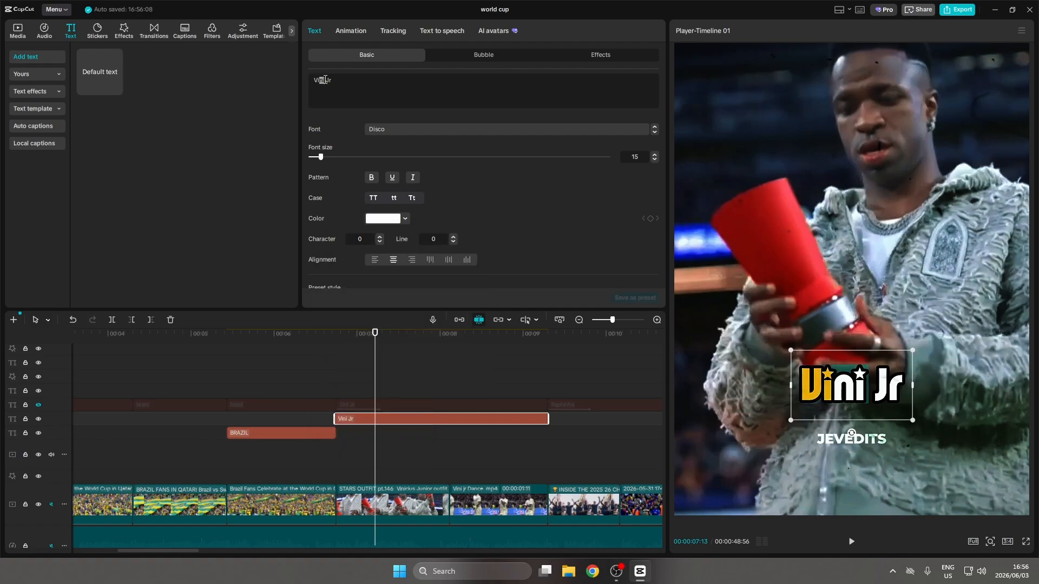
left_click(387, 219)
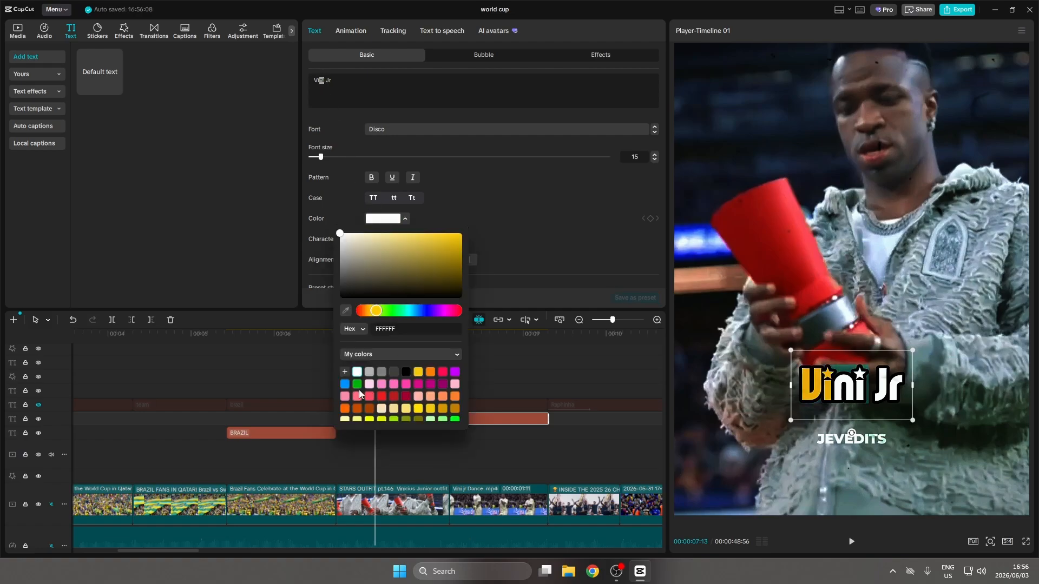
left_click(356, 384)
double_click(329, 81)
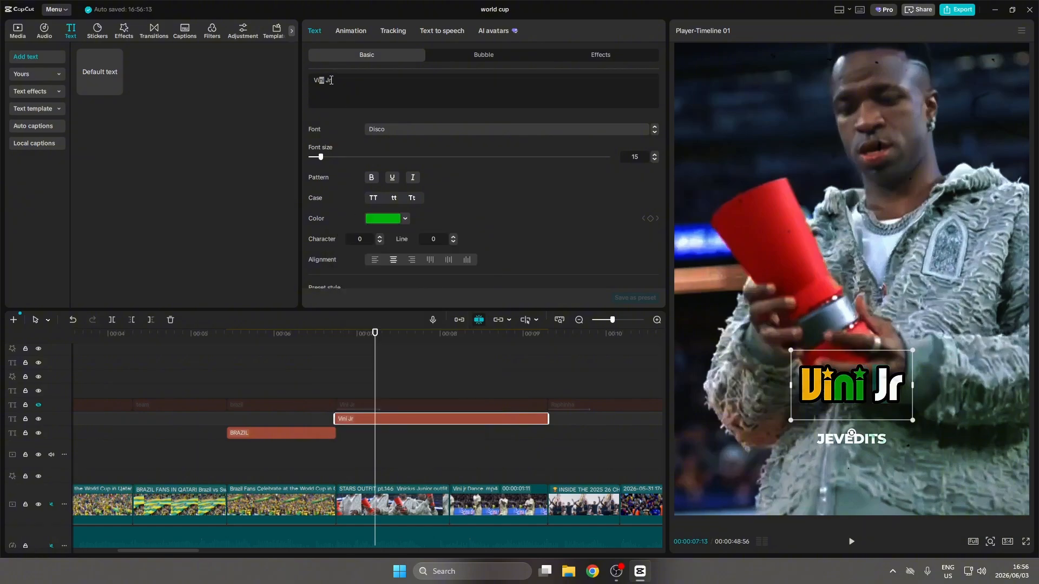
left_click(383, 219)
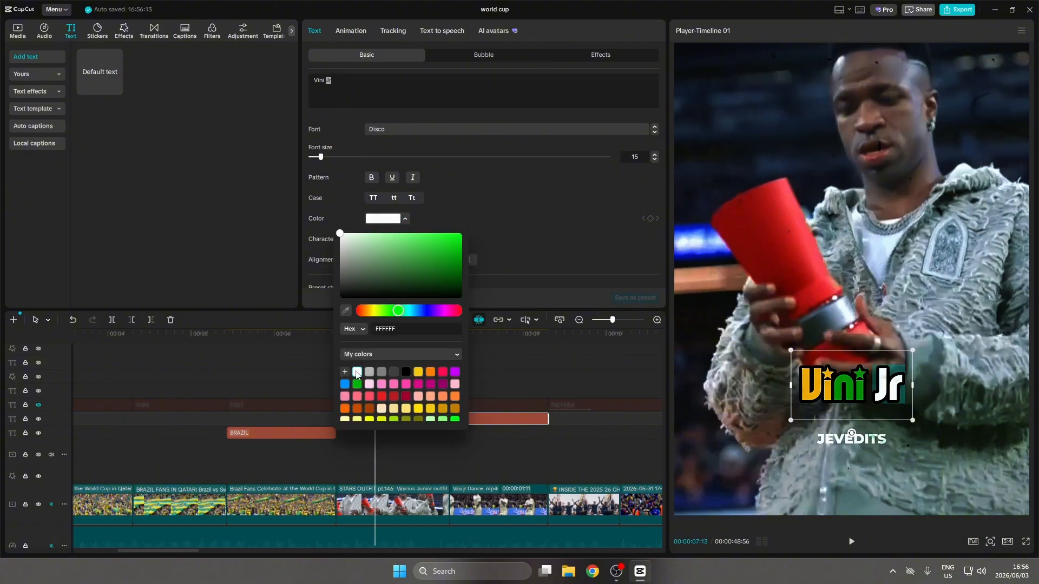
left_click(344, 384)
left_click(541, 220)
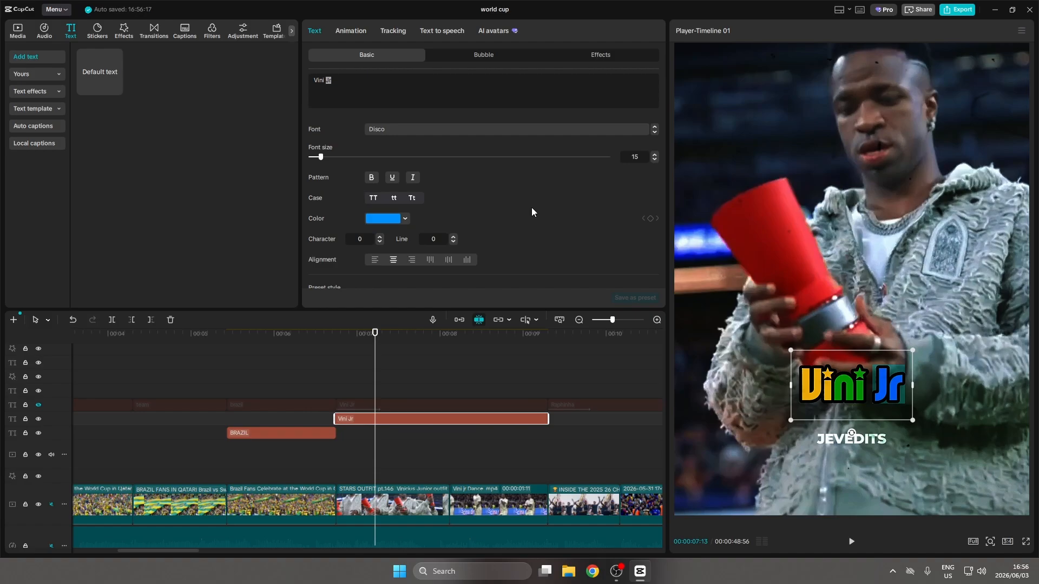
Preview the coloured Vini Jr text from its start and open its entrance animations
left_click(337, 383)
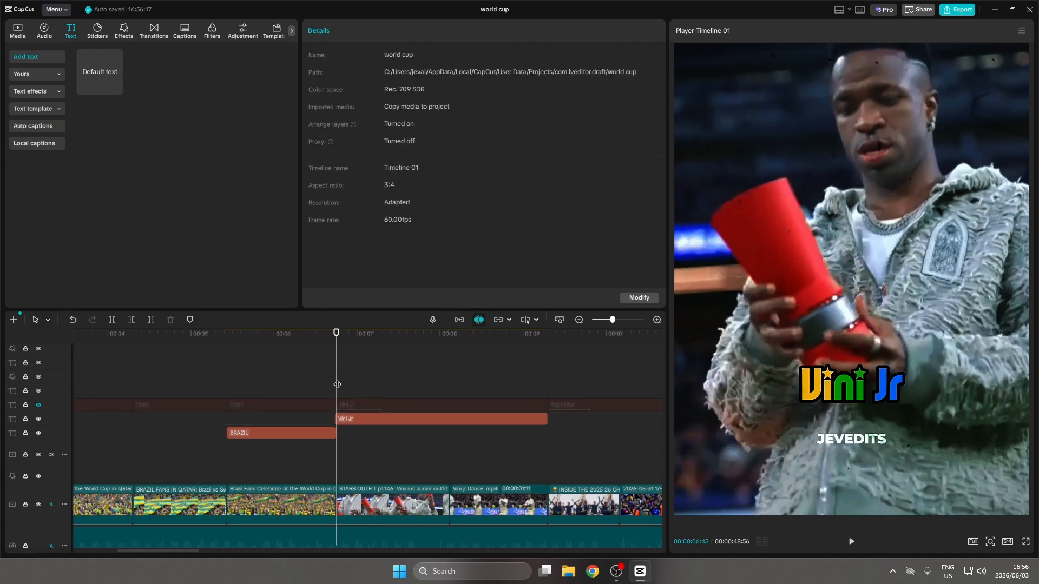
key("space")
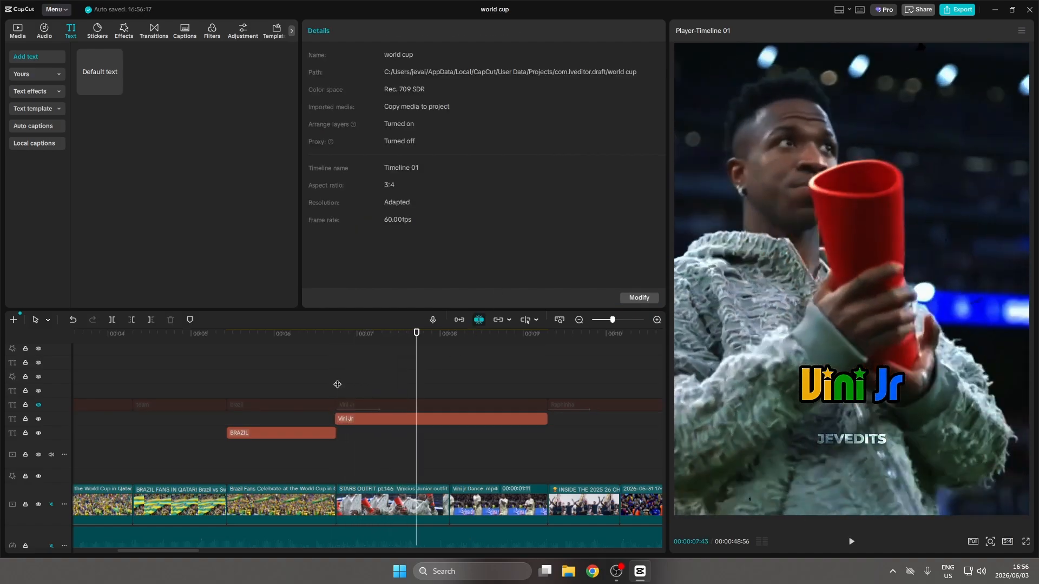
left_click(461, 418)
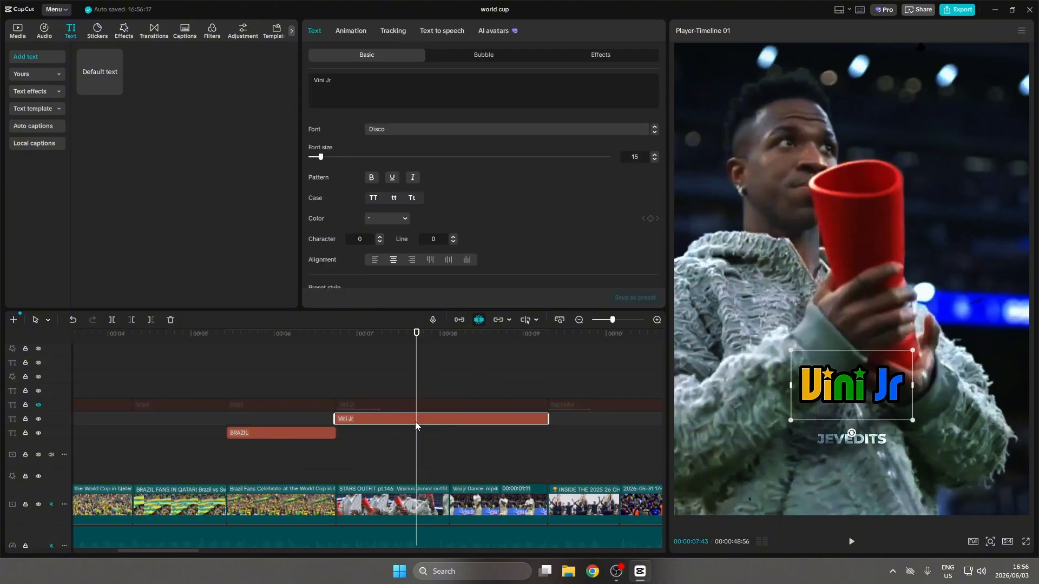
left_click(357, 32)
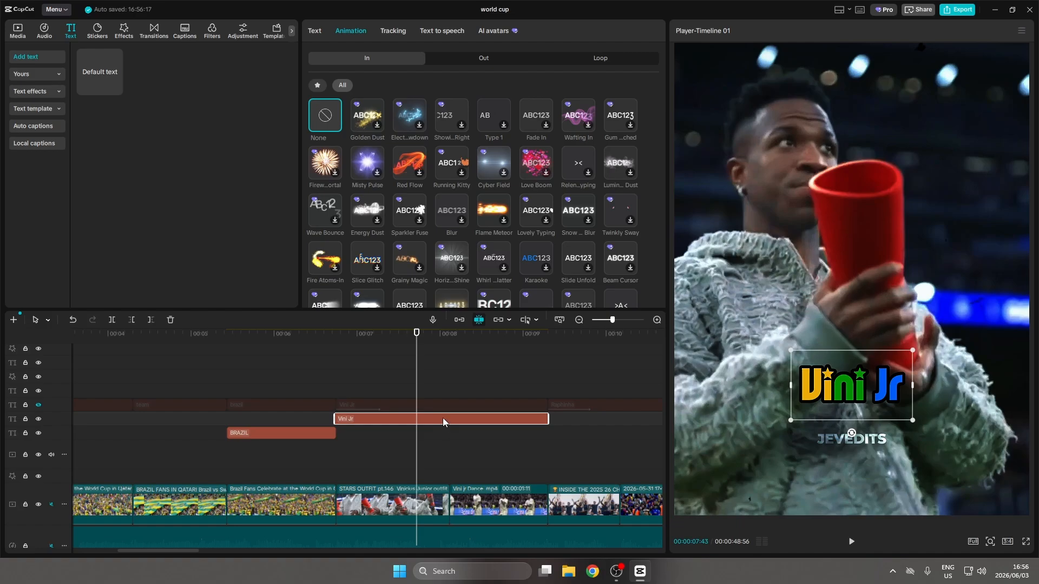
Delete the new Vini Jr text layer and unhide the pre-made text track, previewing it from Vini Jr into Raphinha
key("Delete")
left_click(38, 405)
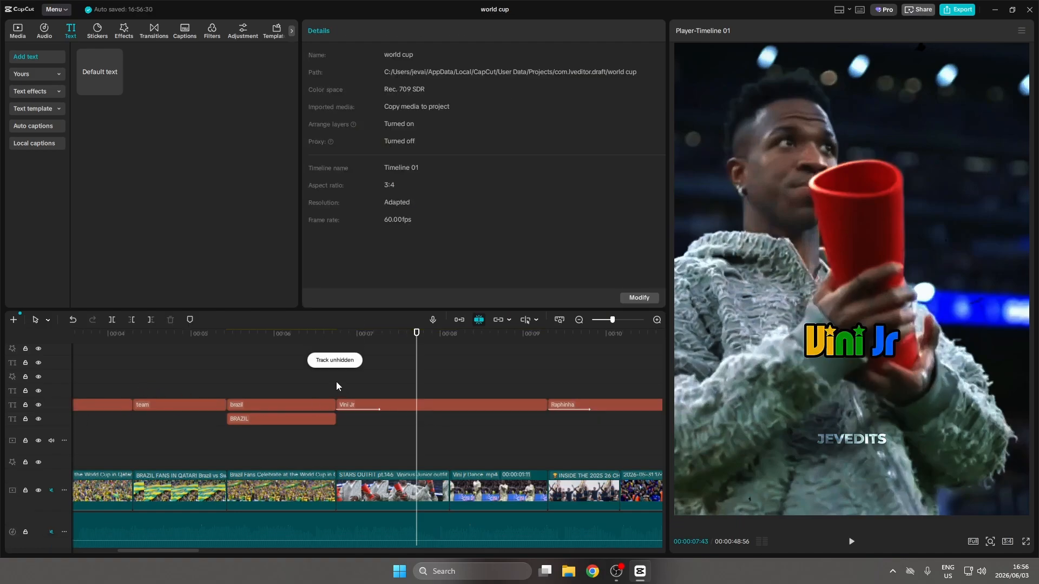
left_click(336, 382)
key("space")
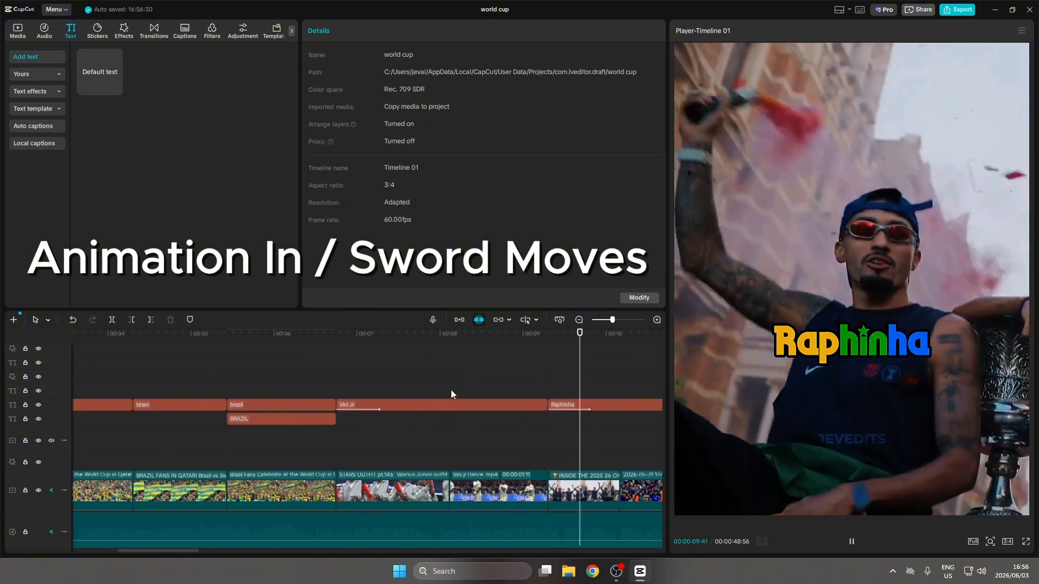
key("space")
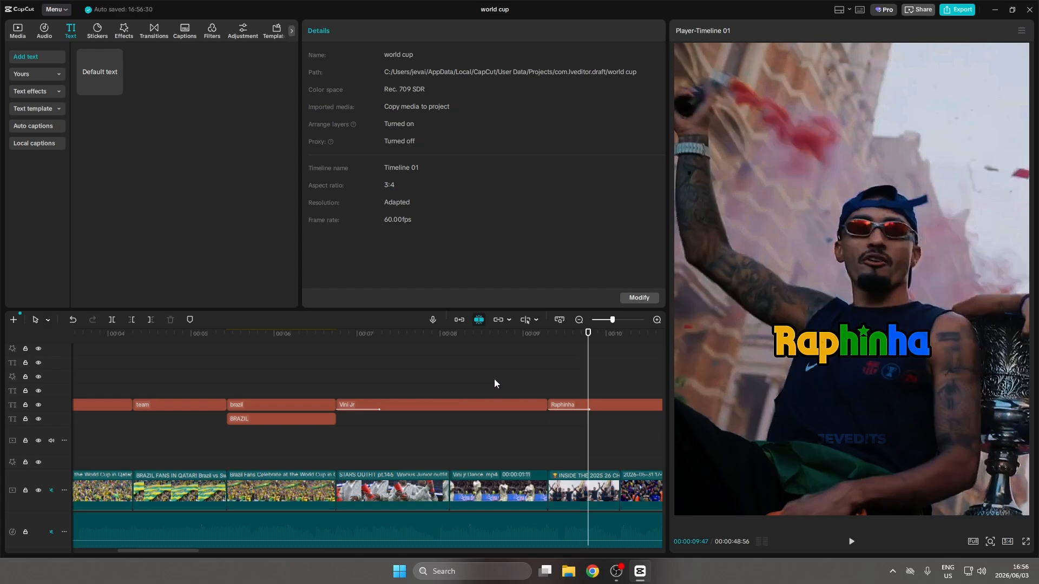
Open the entrance animations for the pre-made Vini Jr text layer
left_click(382, 383)
left_click(391, 405)
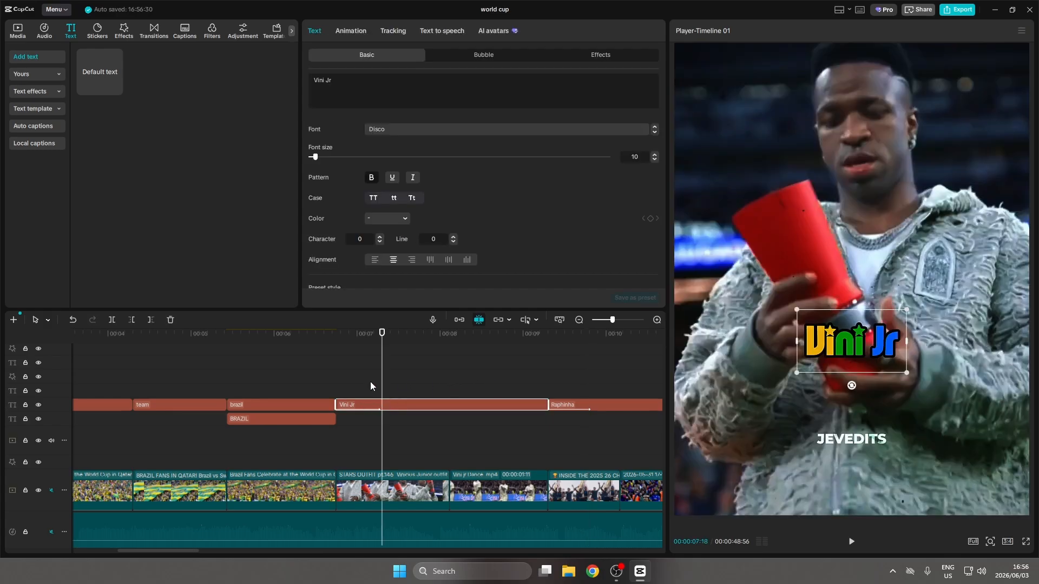
left_click(361, 33)
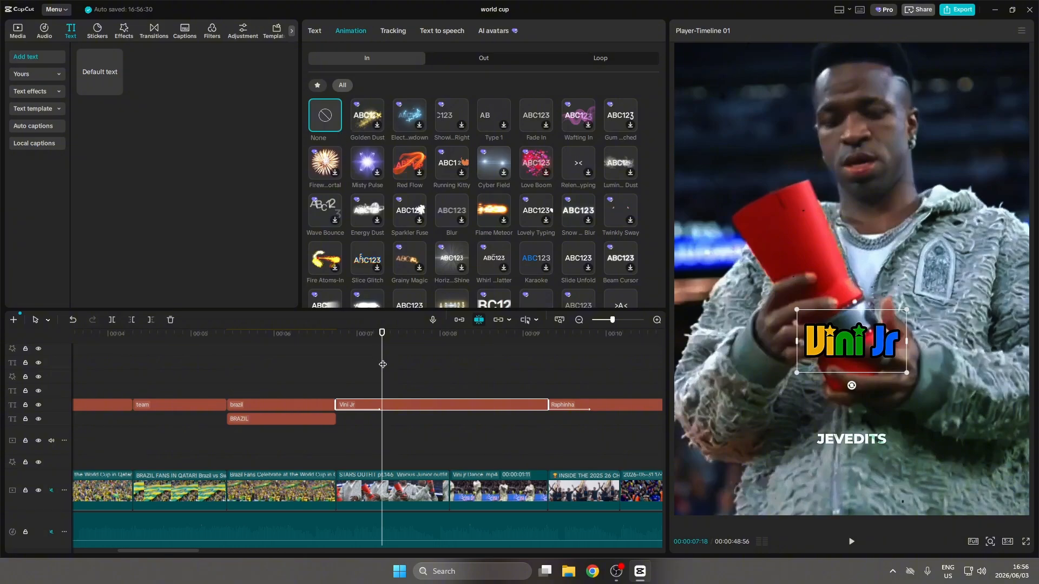
mouse_move(382, 363)
left_mouse_down()
mouse_move(367, 362)
mouse_move(395, 362)
left_mouse_up()
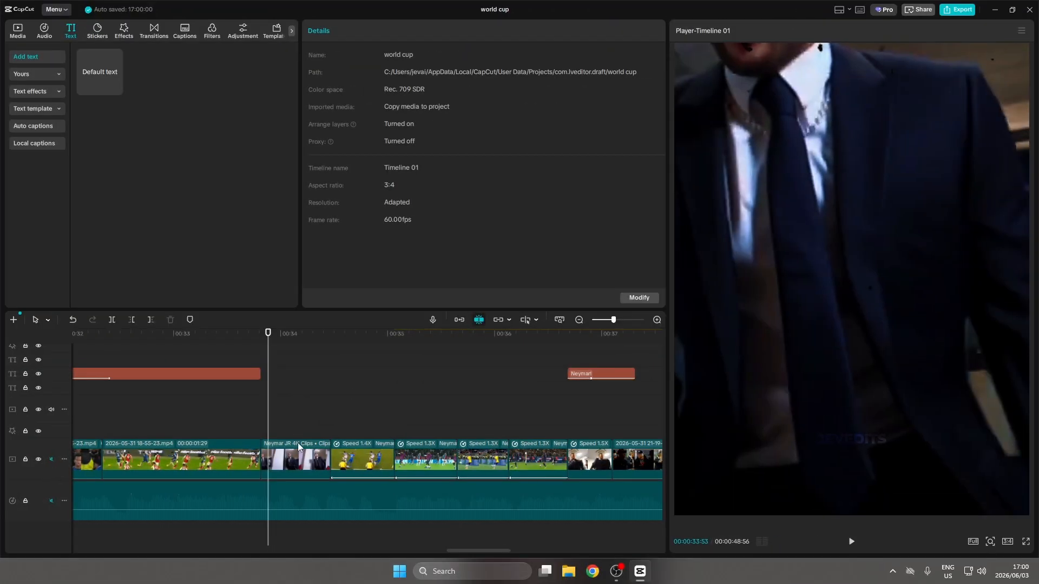
Apply the Fade Out animation to the Neymar JR 4K clip and stretch it across the clip's full length
left_click(298, 443)
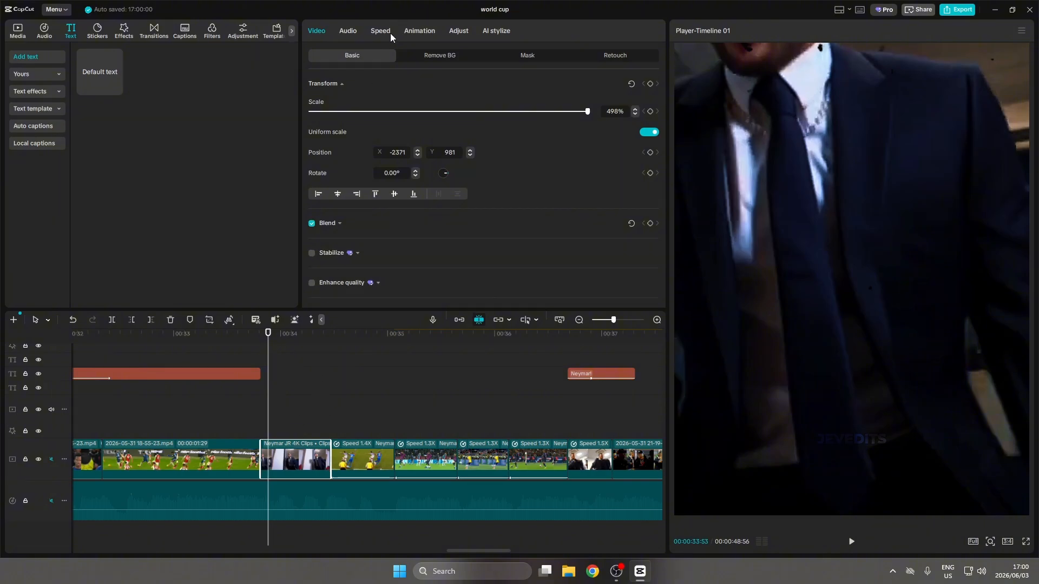
left_click(419, 30)
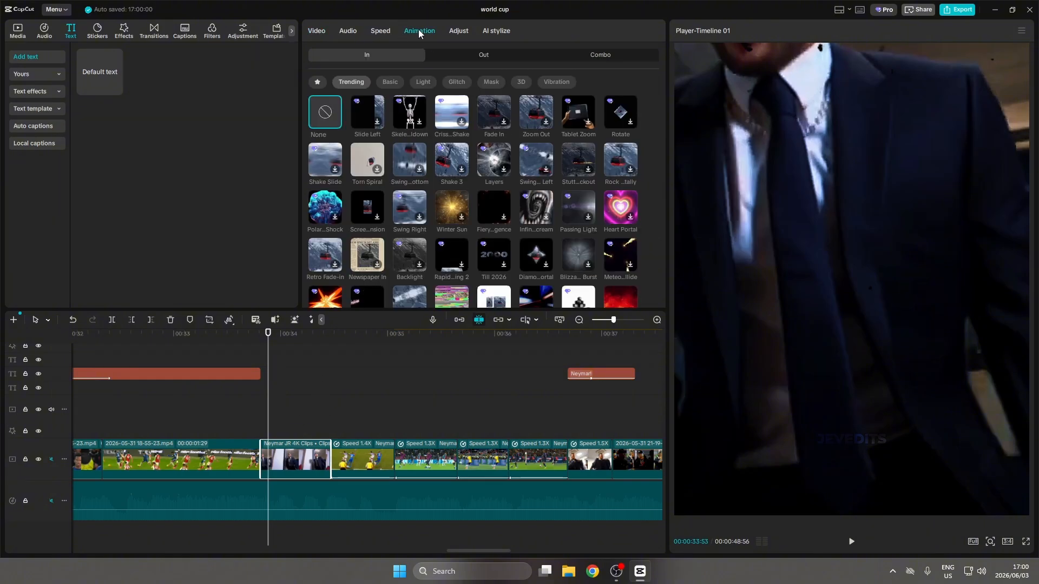
left_click(463, 56)
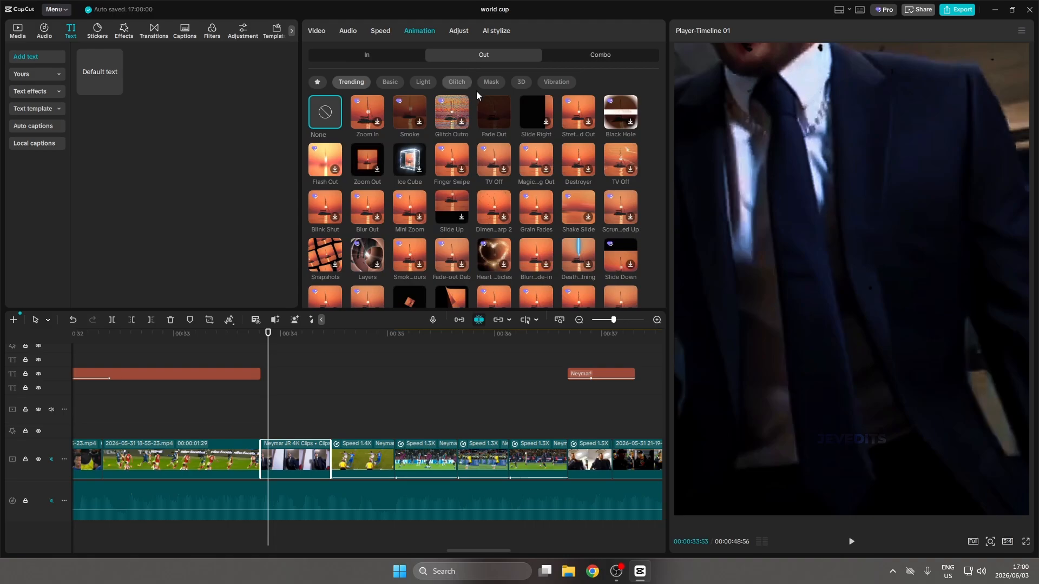
left_click(489, 102)
left_click_drag(408, 306, 335, 302)
Play back the faded Neymar JR 4K clip from just before its start
left_click(261, 409)
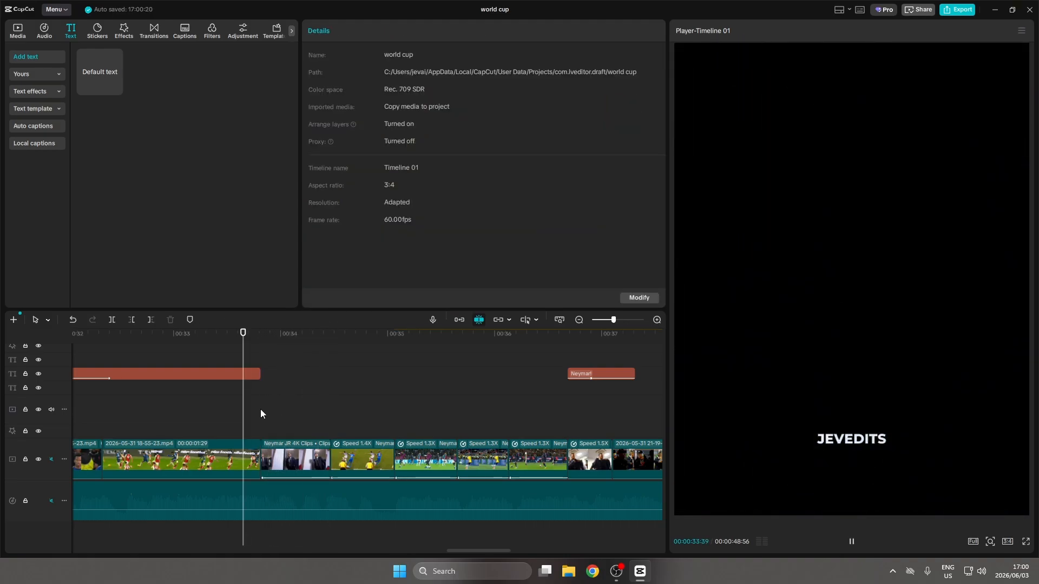
left_click(257, 409)
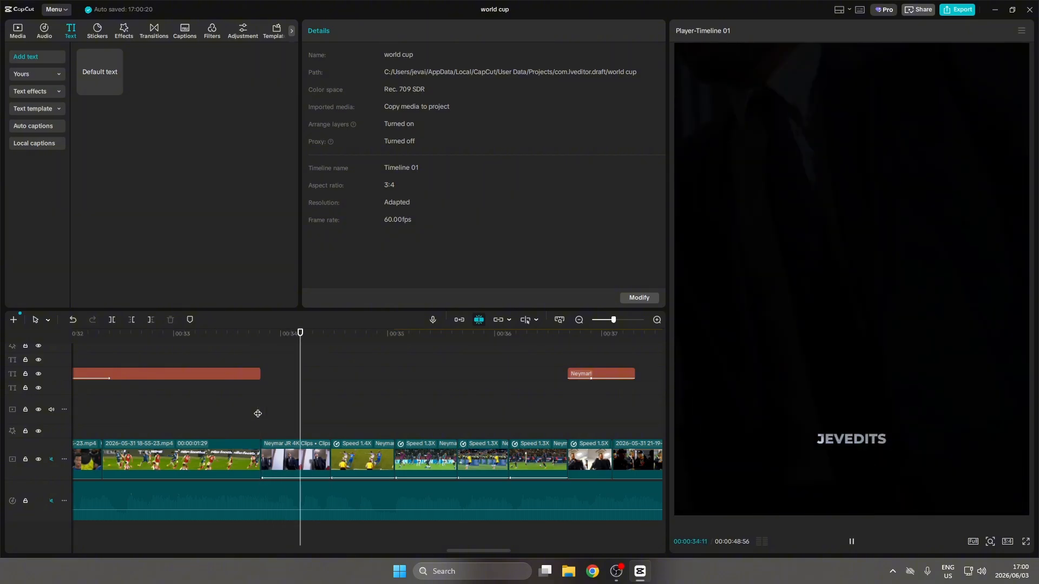
key("space")
left_click(277, 408)
left_click_drag(280, 408, 260, 416)
key("space")
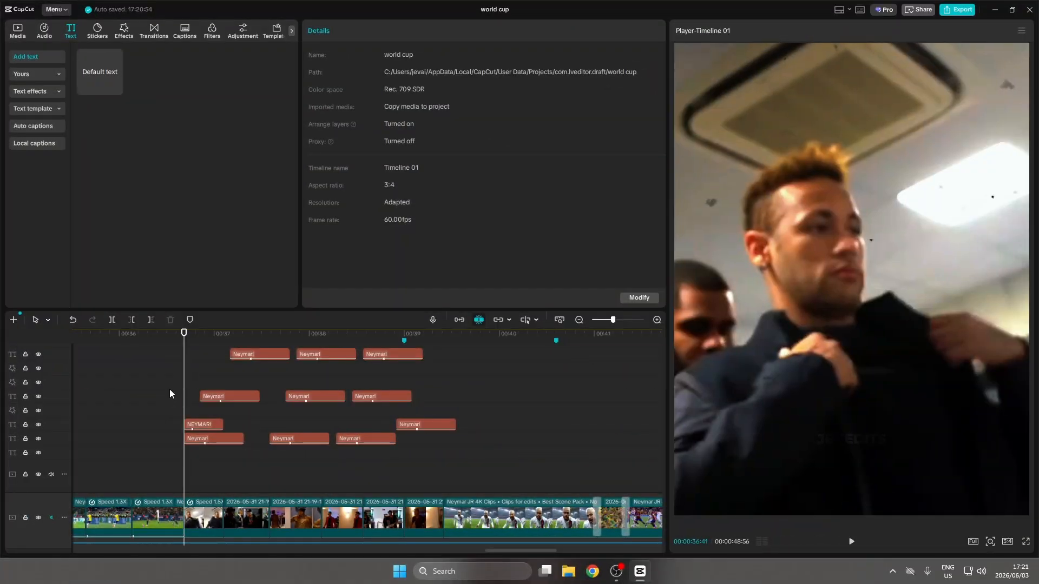
Preview the staggered NEYMAR! text sequence and hide the four text tracks that hold it
key("space")
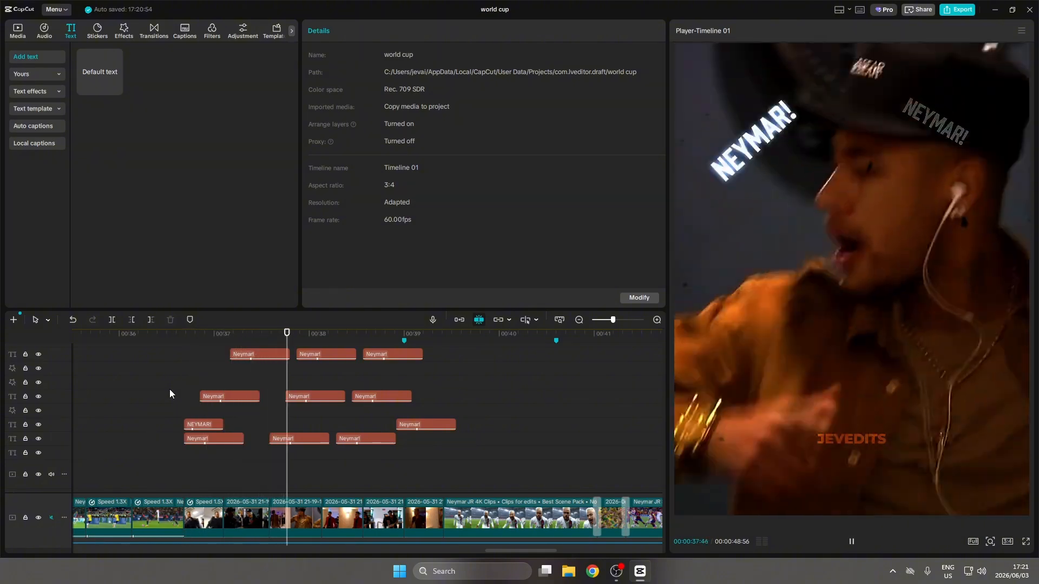
key("space")
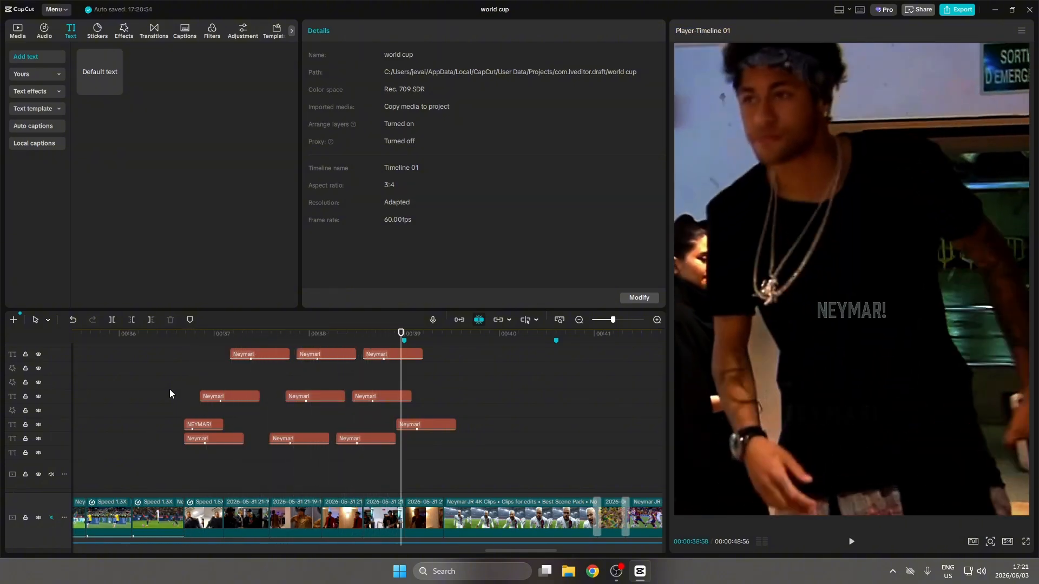
scroll(165, 381, "up", 2)
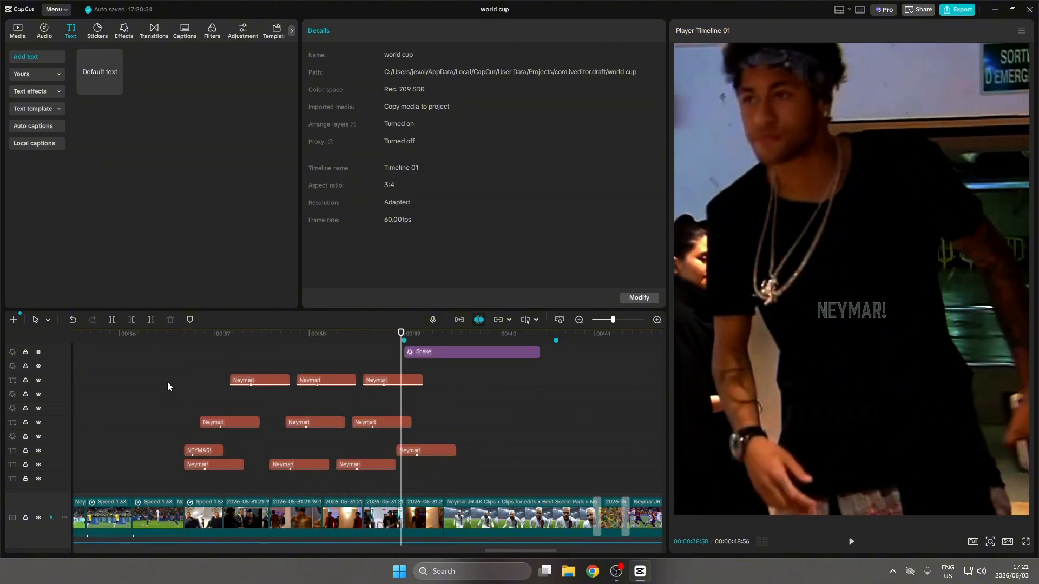
left_click(38, 380)
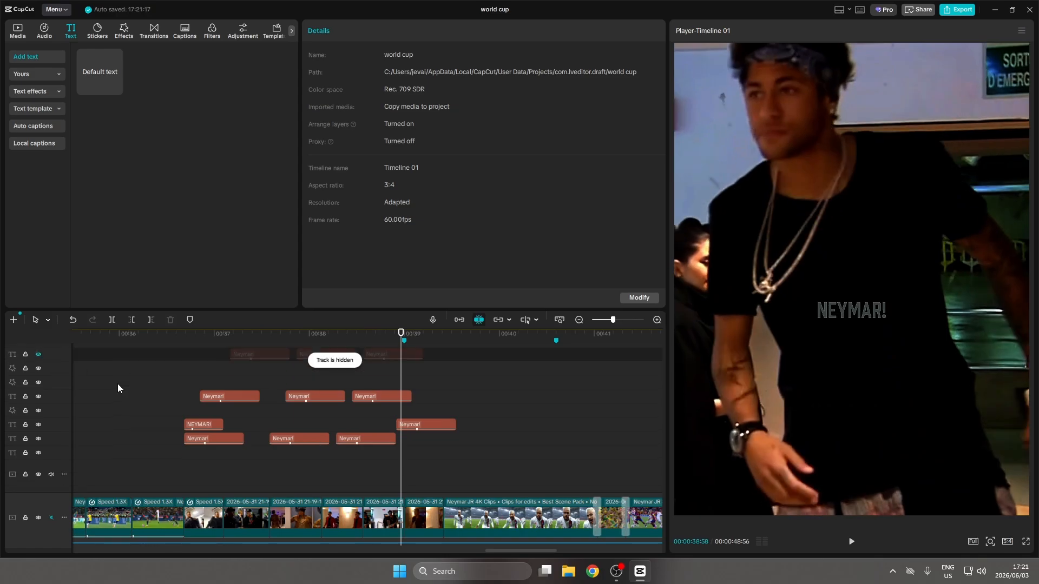
left_click(36, 398)
scroll(99, 401, "down", 1)
left_click(38, 413)
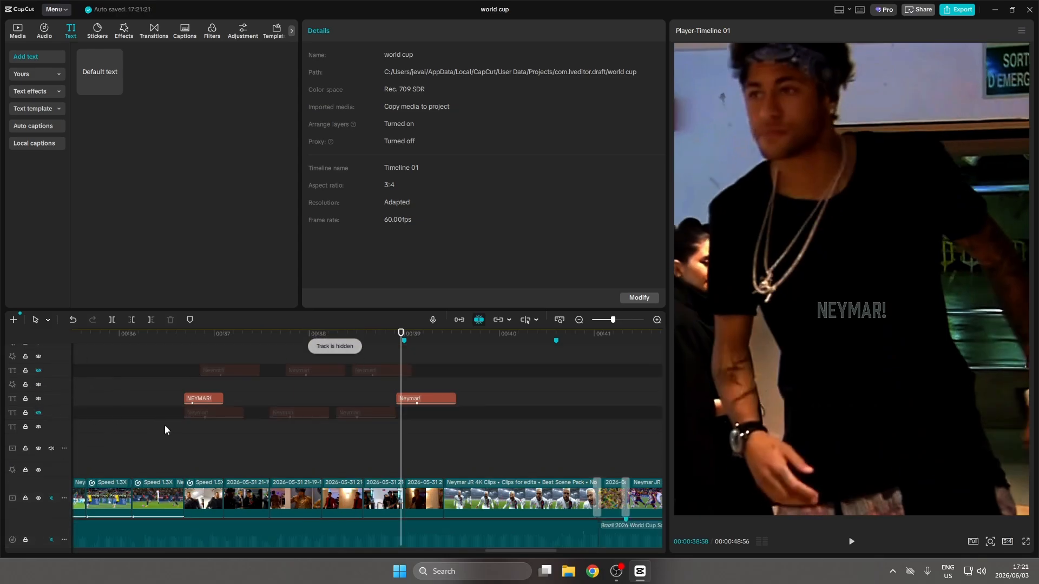
left_click(39, 399)
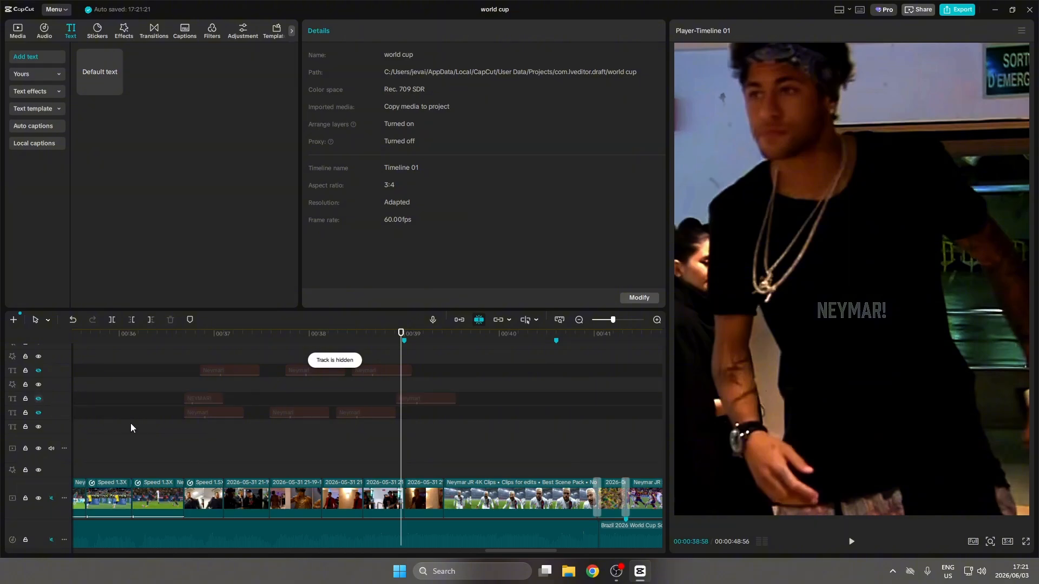
Add a default text layer at 00:00:36:41 and trim its end to 00:00:37:06, matching the first clip under the hidden texts
left_click(191, 450)
left_click(184, 452)
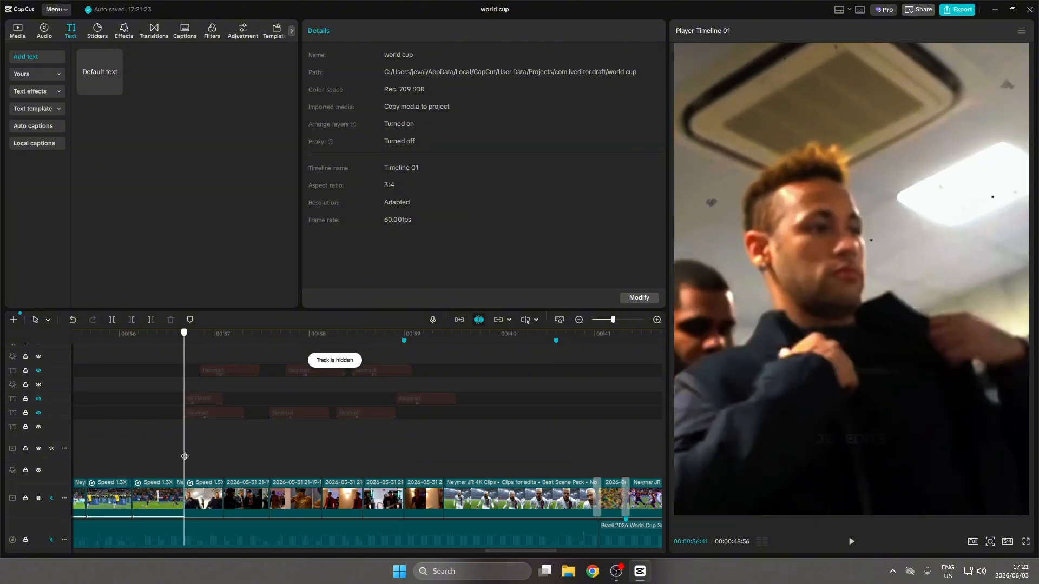
mouse_move(94, 84)
left_click_drag(94, 84, 184, 428)
left_click(224, 457)
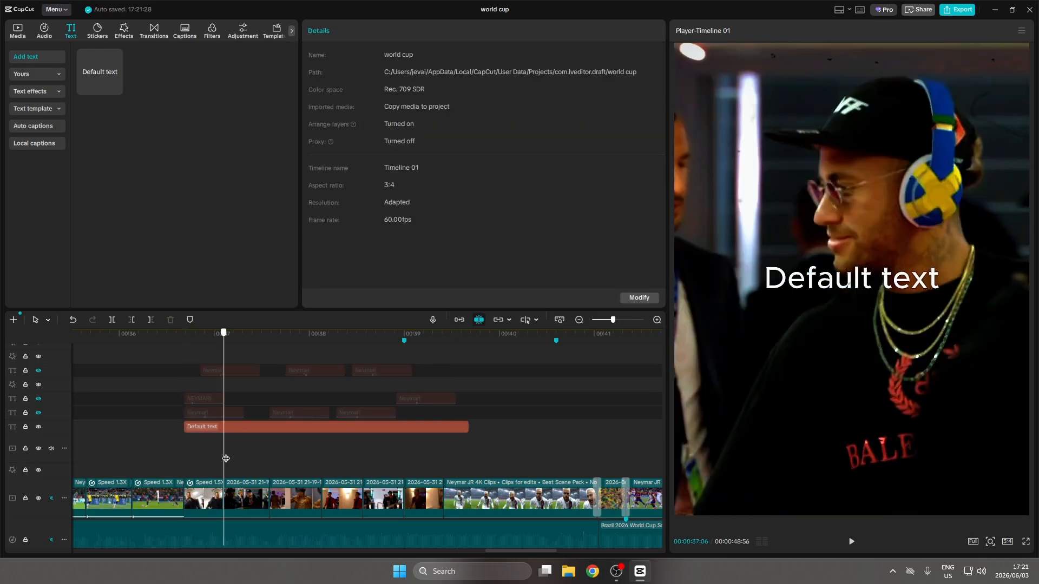
left_click(234, 430)
key("w")
Replace the default text with NEYMAR! and set its font to Prohibition
triple_click(341, 81)
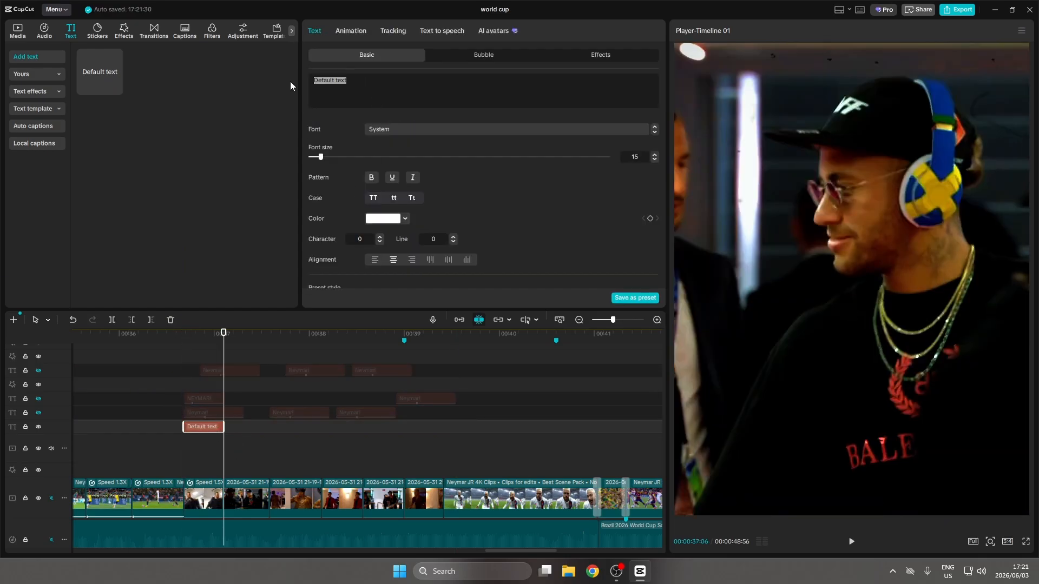
type("NEYMAR!")
left_click(412, 128)
scroll(421, 222, "up", 5)
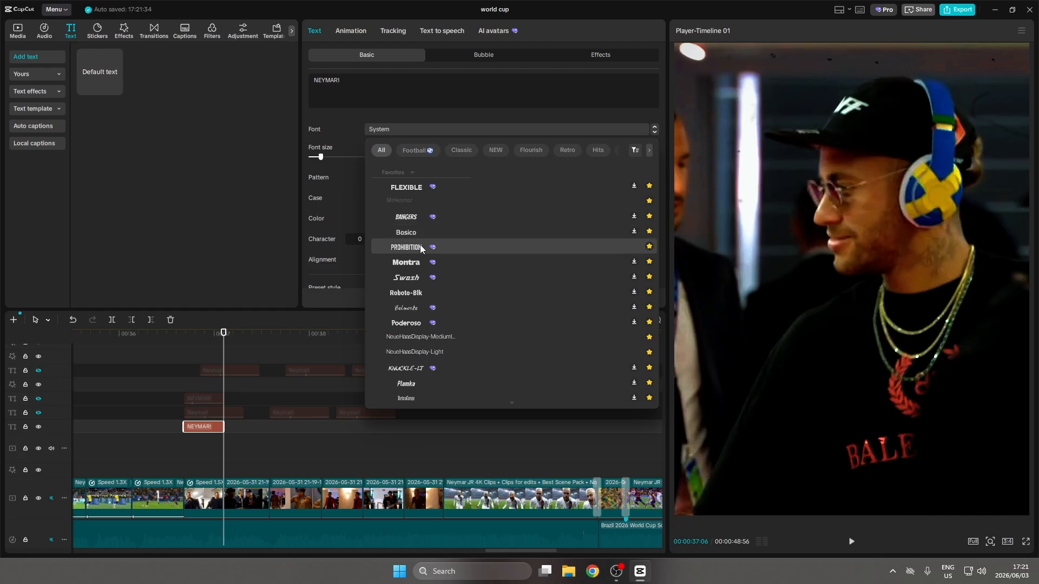
left_click(415, 248)
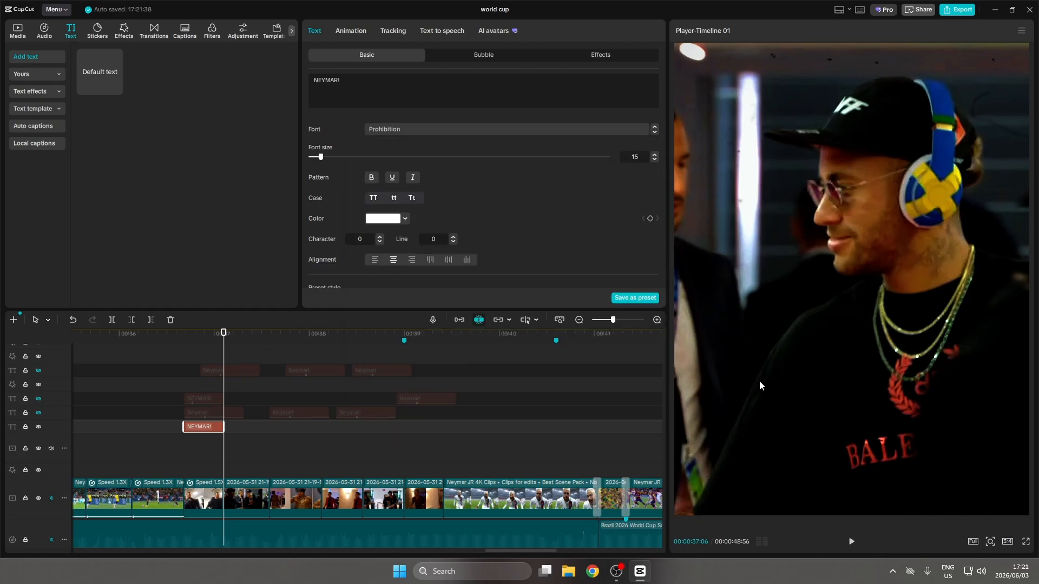
Place the playhead within the NEYMAR! text and move the text to the lower-left area of the video frame
left_click(213, 452)
left_click(209, 429)
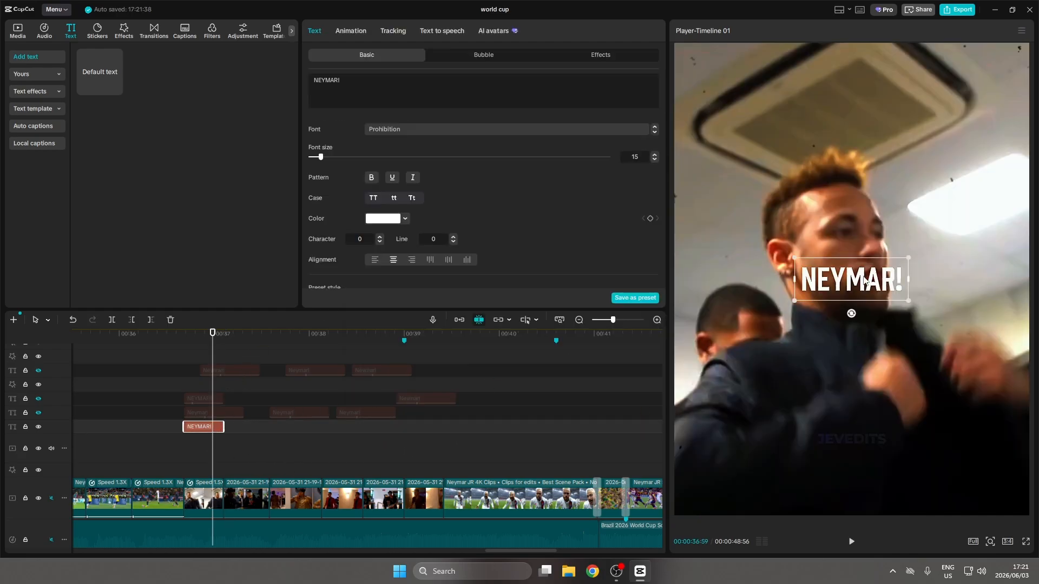
left_click_drag(855, 281, 754, 433)
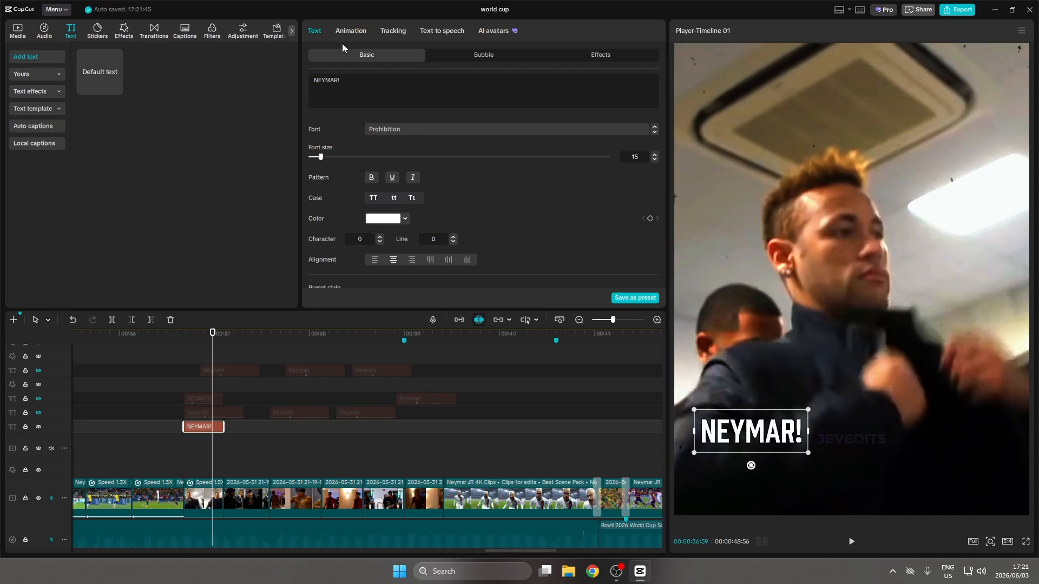
Apply the Blur Out exit animation to the NEYMAR! text and adjust its duration
left_click(348, 31)
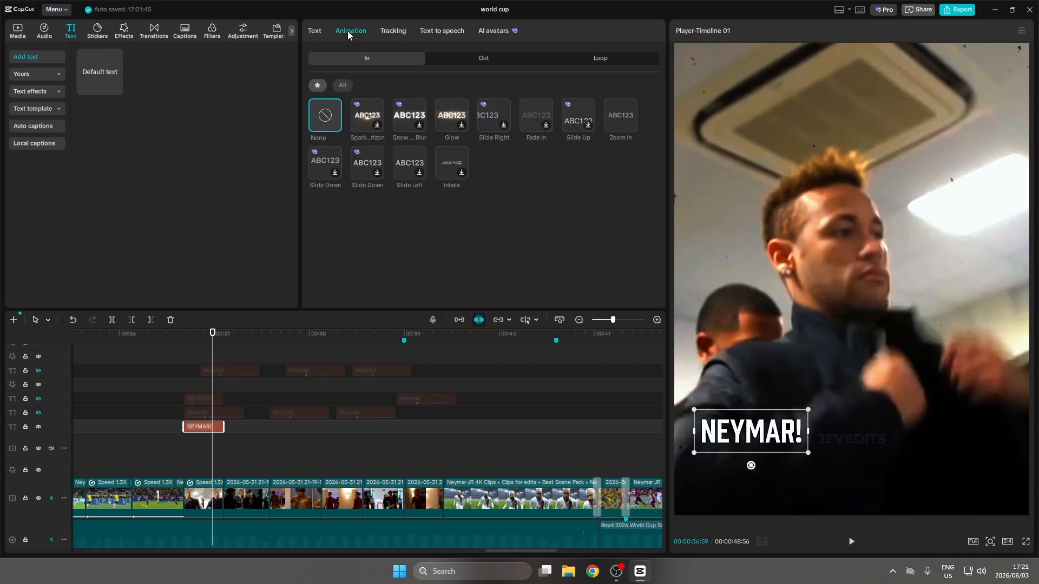
left_click(475, 58)
left_click(340, 85)
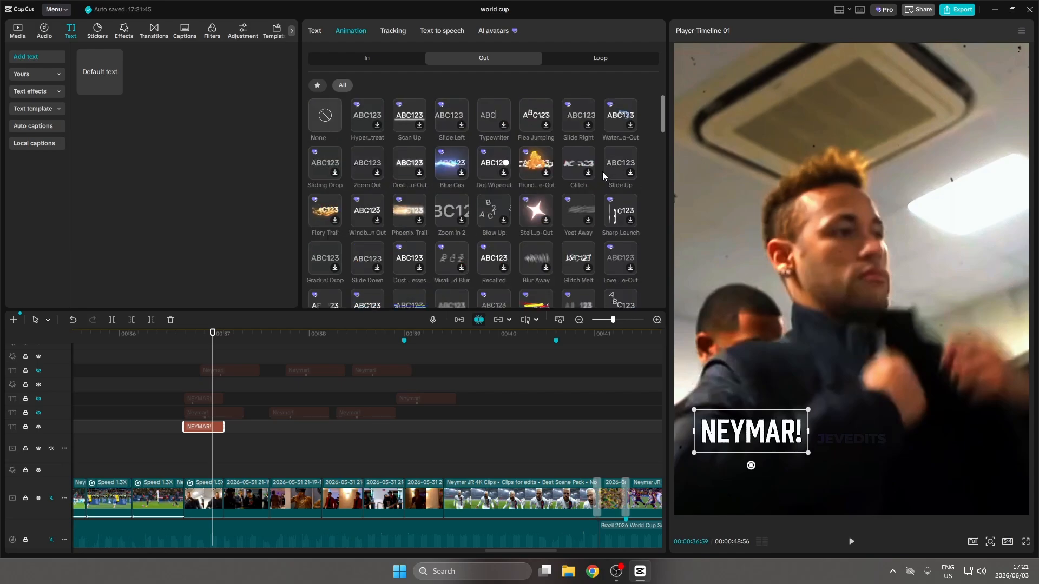
left_click(336, 85)
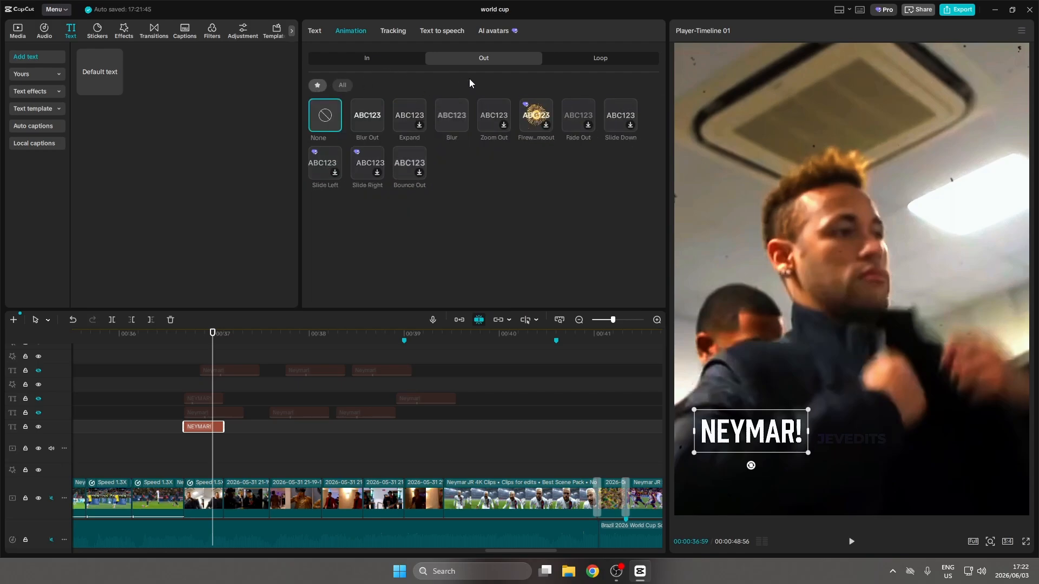
left_click(372, 111)
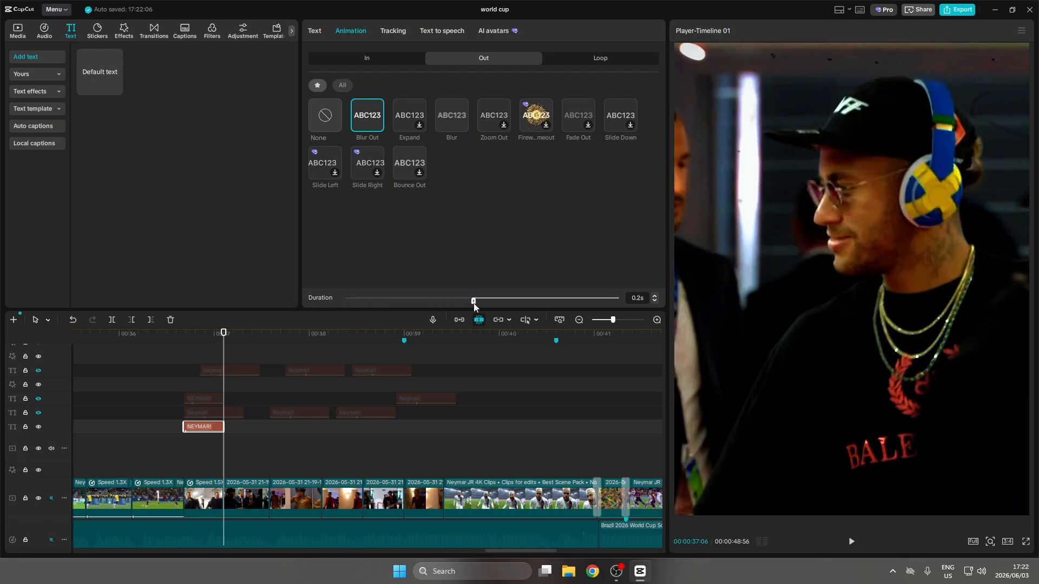
left_click_drag(473, 303, 447, 299)
Add the Zoom In entrance animation to the NEYMAR! text at 0.2 s and play back the result
left_click(396, 63)
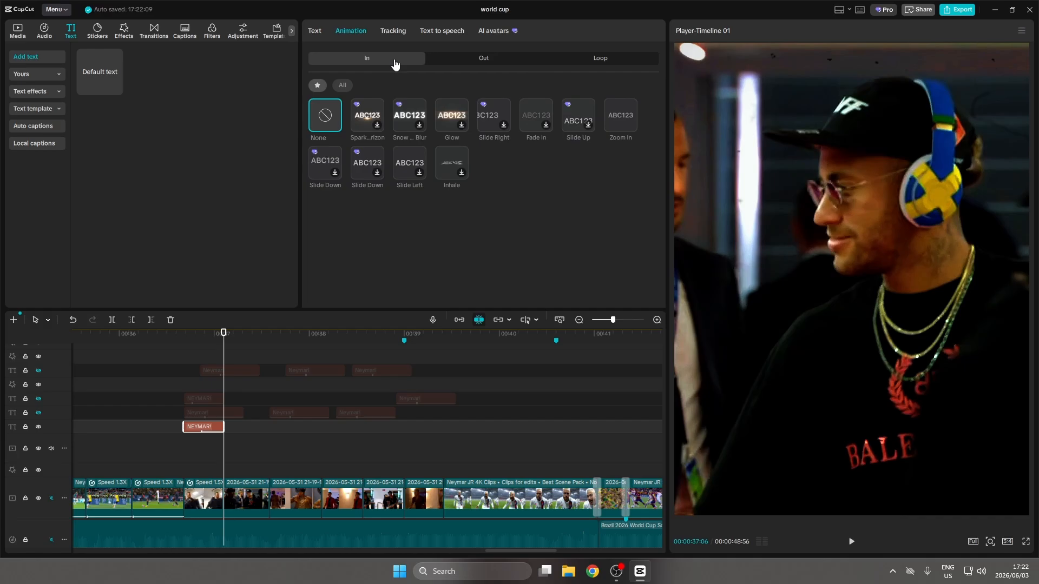
left_click(621, 116)
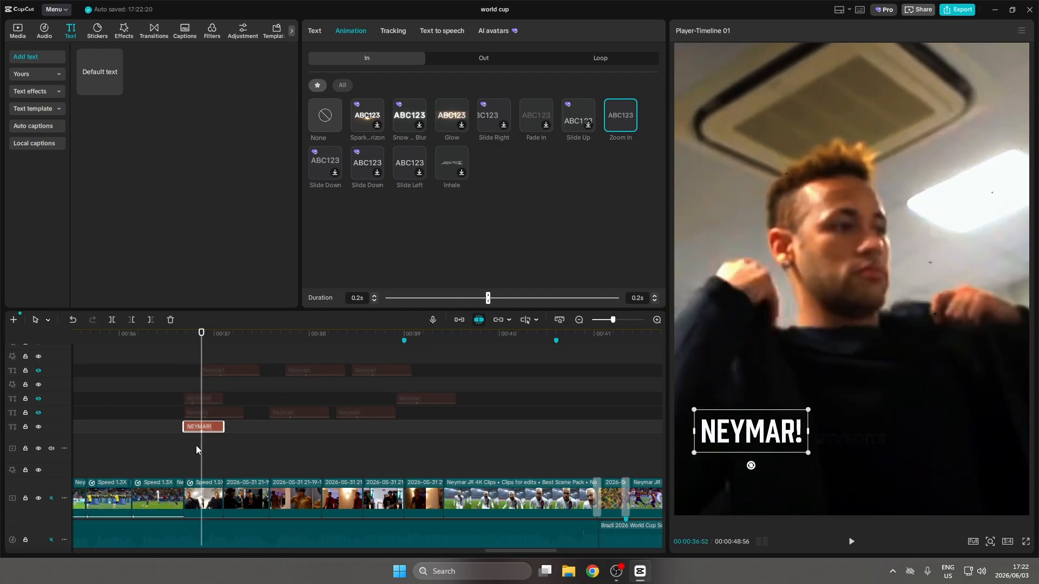
left_click(185, 453)
key("space")
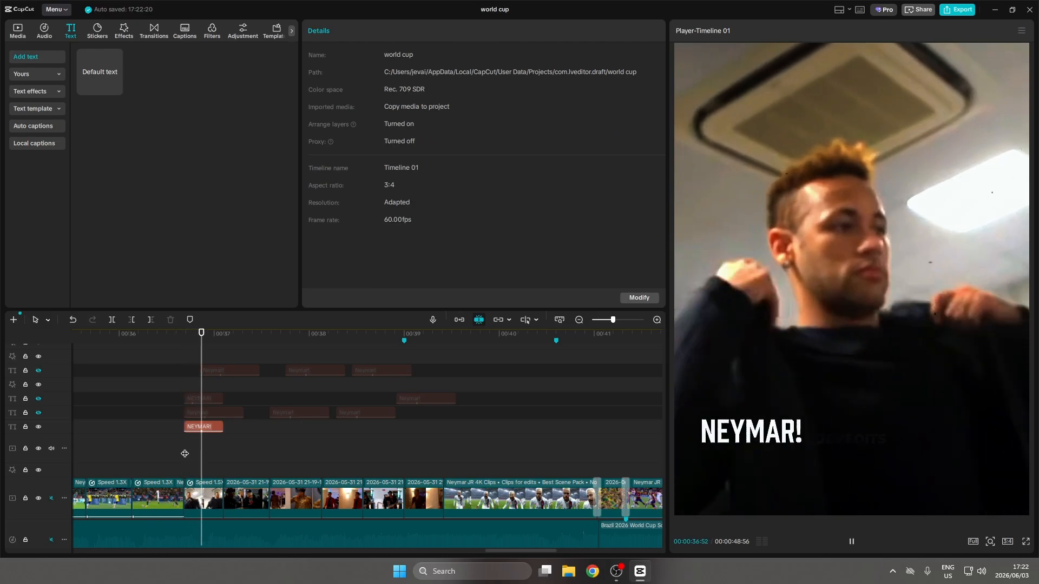
Stack two duplicates of the NEYMAR! text, tilting one upward at the frame's upper left and another downward at its lower right
left_click(184, 454)
left_click_drag(185, 454, 208, 420)
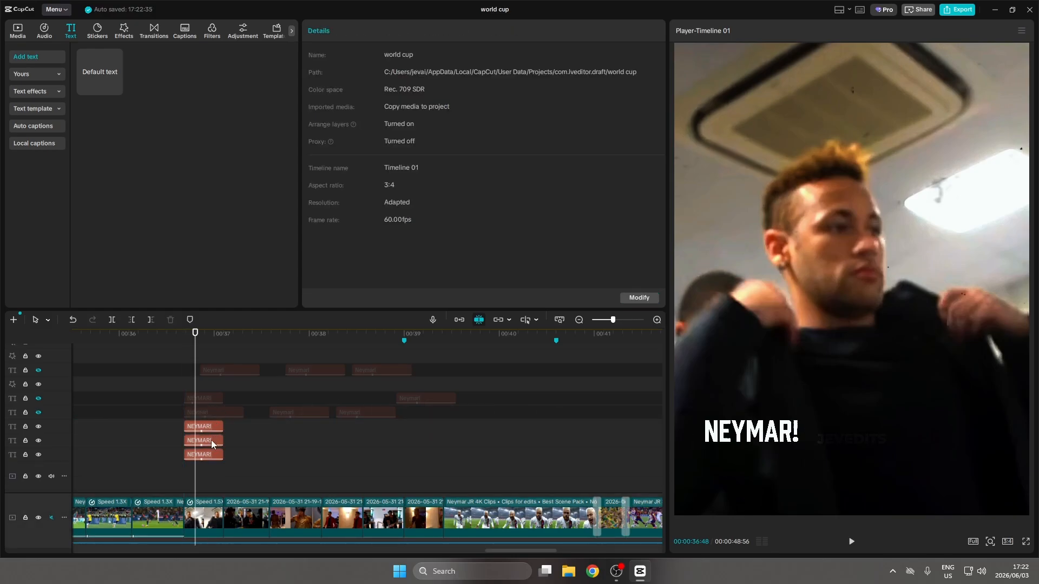
left_click(211, 440)
left_click_drag(772, 429, 777, 159)
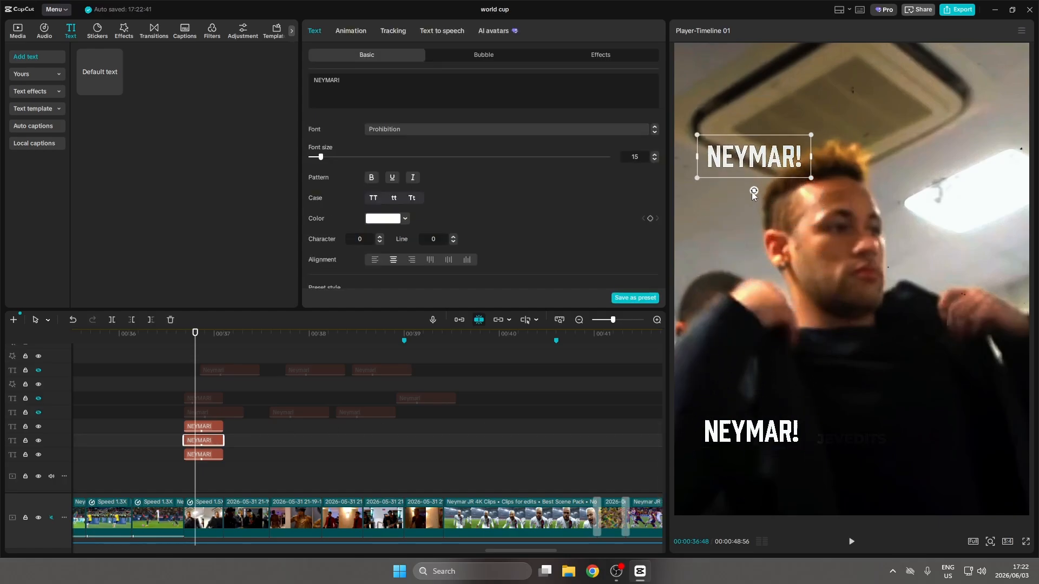
left_click_drag(753, 194, 732, 165)
left_click(213, 426)
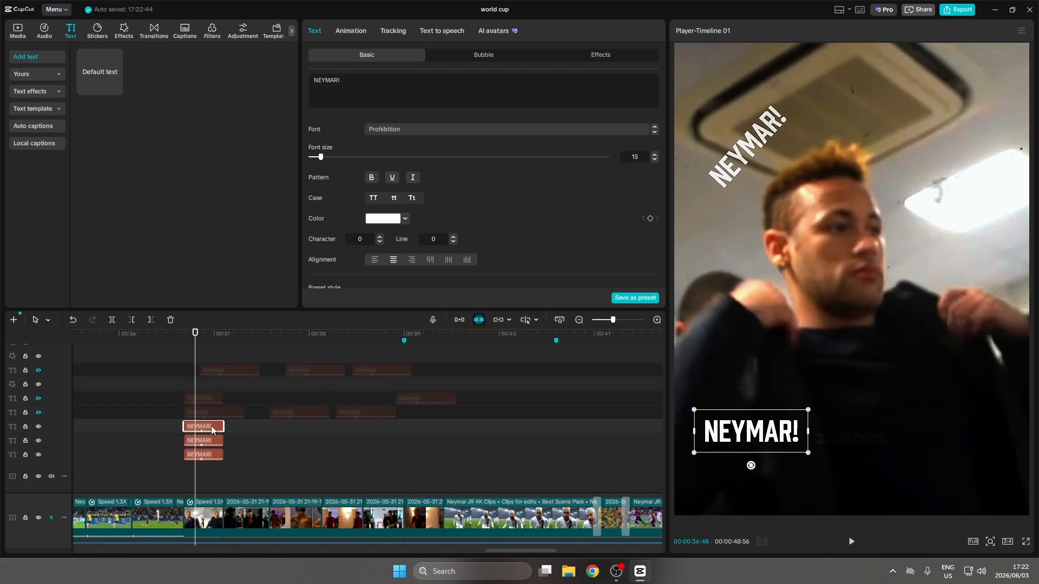
left_click_drag(747, 436, 929, 368)
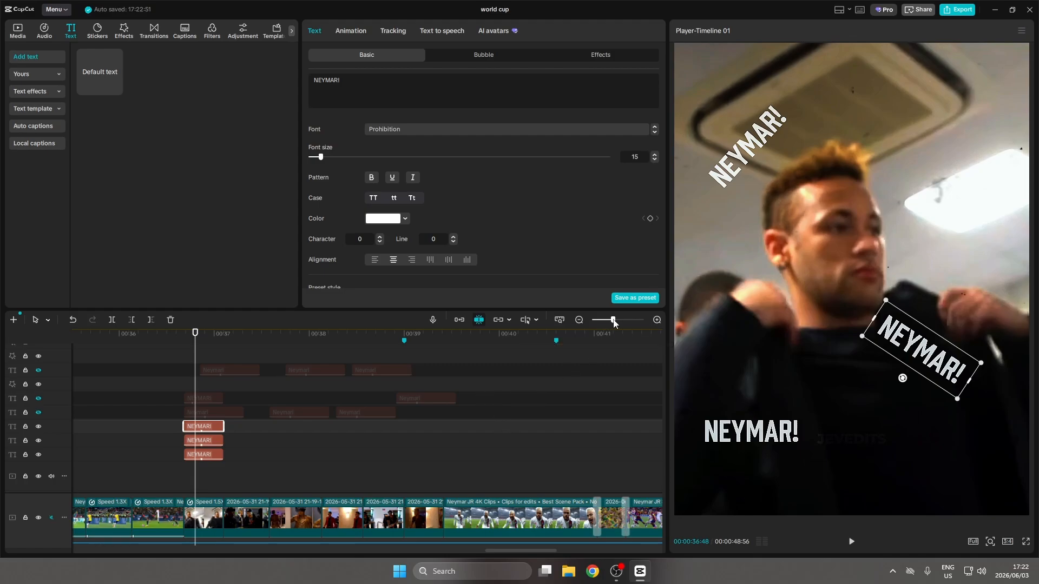
Stagger the three NEYMAR! text clips in time and place a duplicate of the staggered group after them
left_click_drag(613, 320, 617, 321)
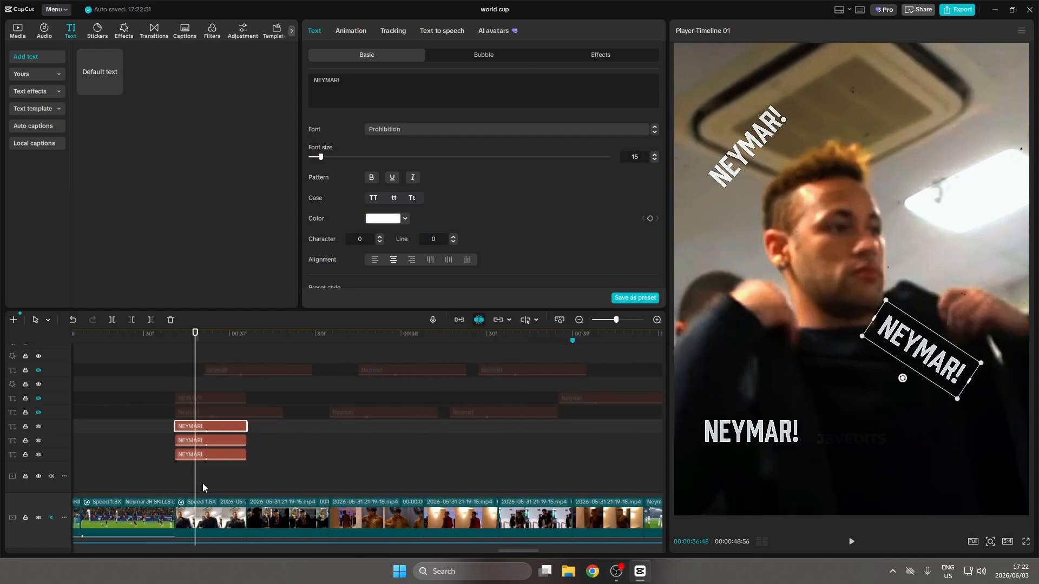
left_click(271, 482)
left_click_drag(249, 485, 187, 485)
left_click_drag(207, 441, 337, 455)
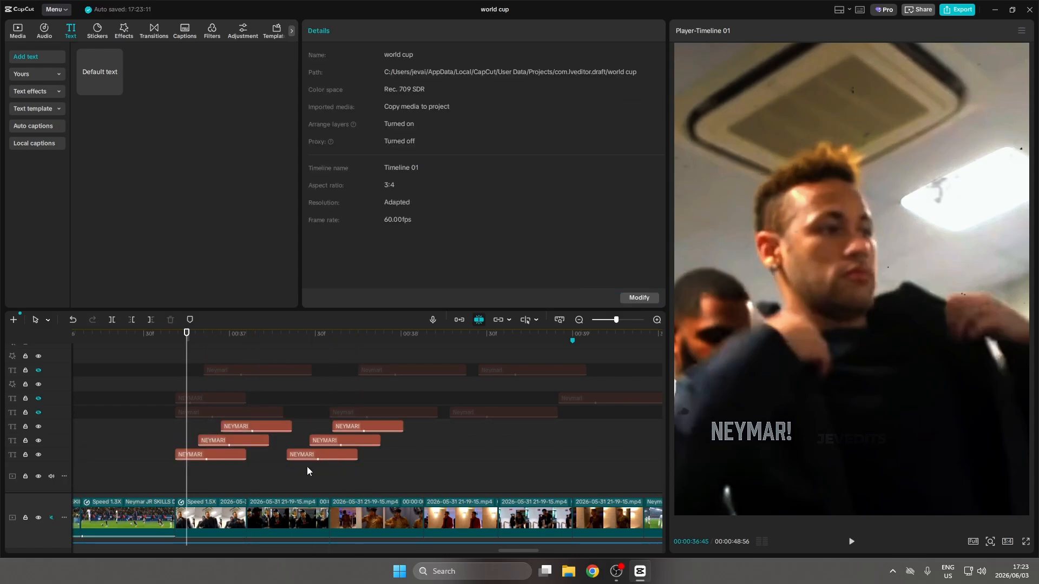
Move the first text of the second NEYMAR! group up to the frame's left middle and rotate it to -41.87°
left_click(292, 480)
left_click_drag(293, 480, 301, 480)
left_click(310, 456)
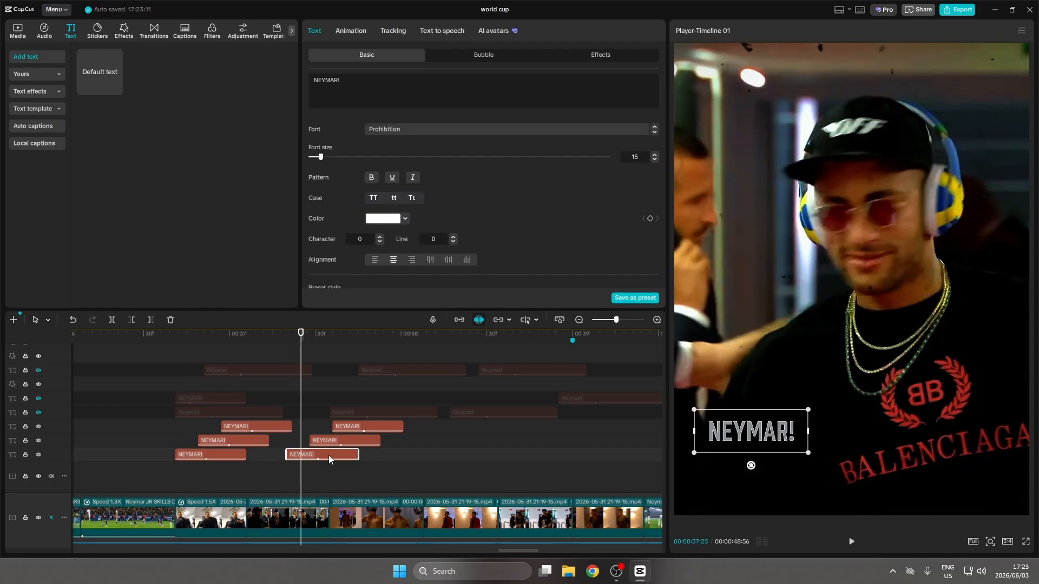
left_click_drag(740, 429, 740, 265)
left_click_drag(750, 302, 778, 294)
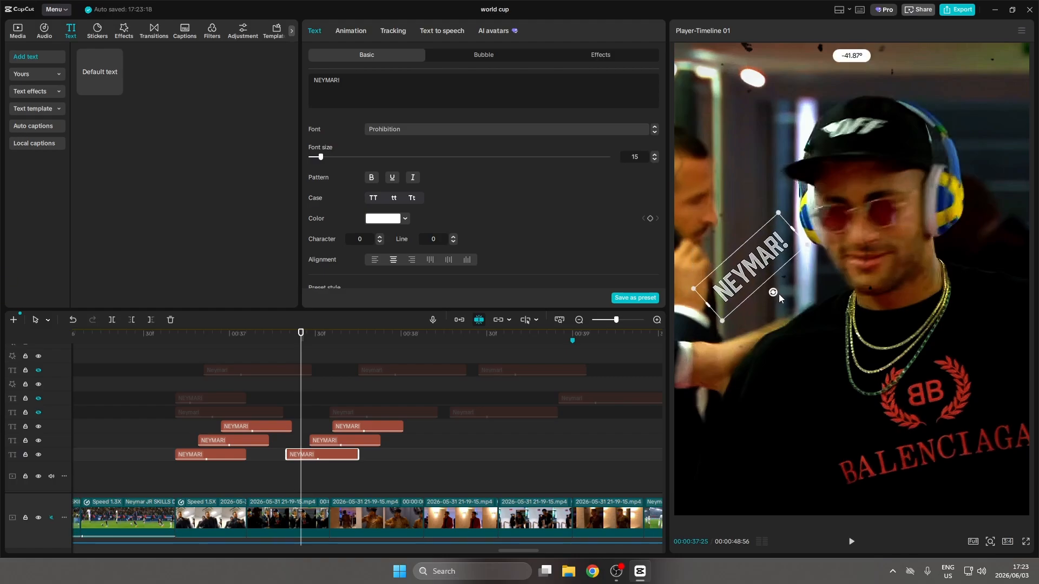
Move the second group's middle text to the lower centre, nearly level, and its last text to the upper right of the frame
left_click(325, 440)
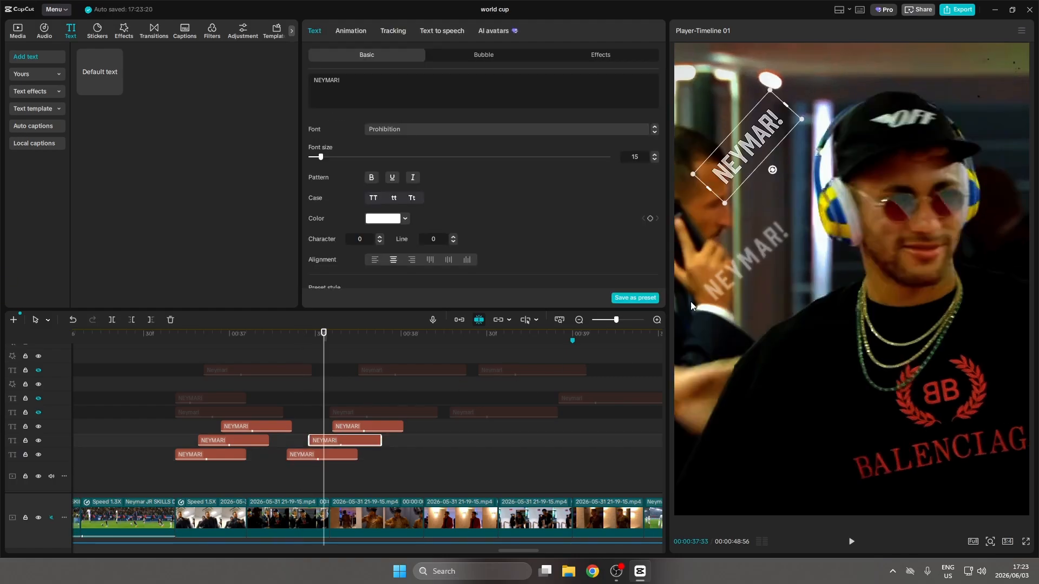
left_click_drag(870, 202, 871, 429)
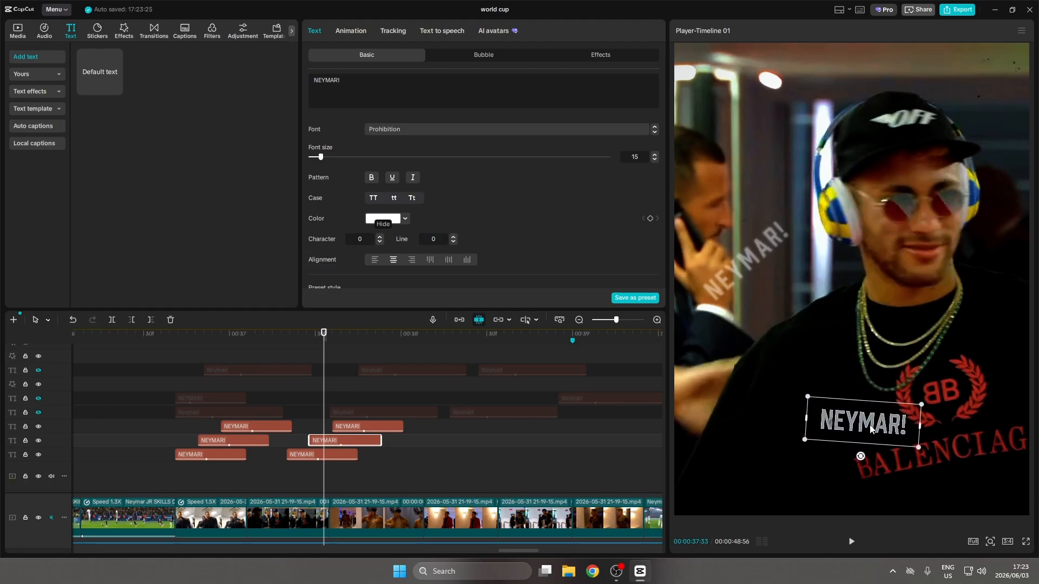
left_click(349, 481)
left_click_drag(350, 483, 358, 487)
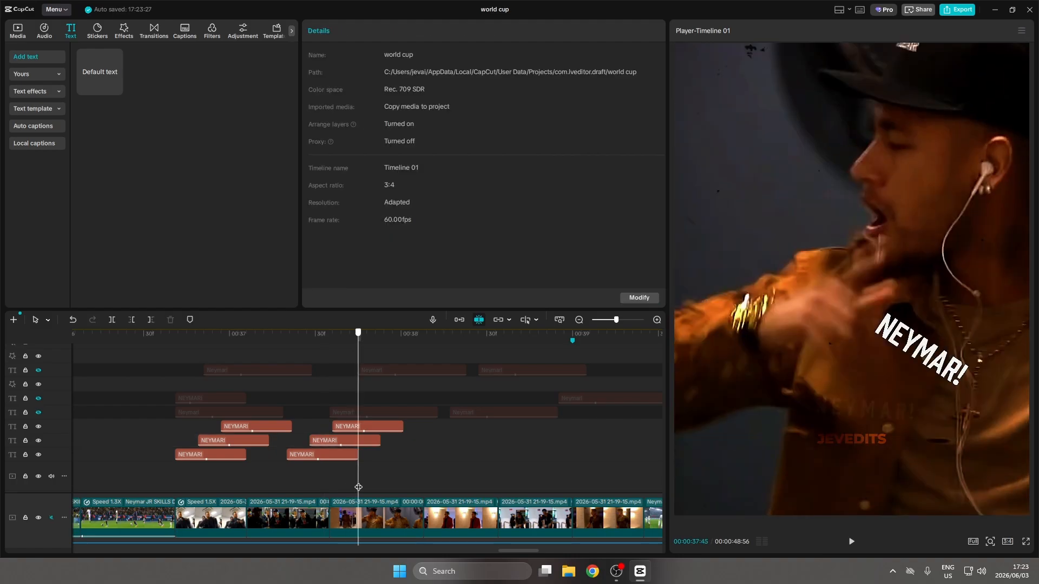
left_click(373, 427)
left_click_drag(881, 329, 874, 110)
Play back both staggered NEYMAR! text groups from just before their start
left_click(169, 474)
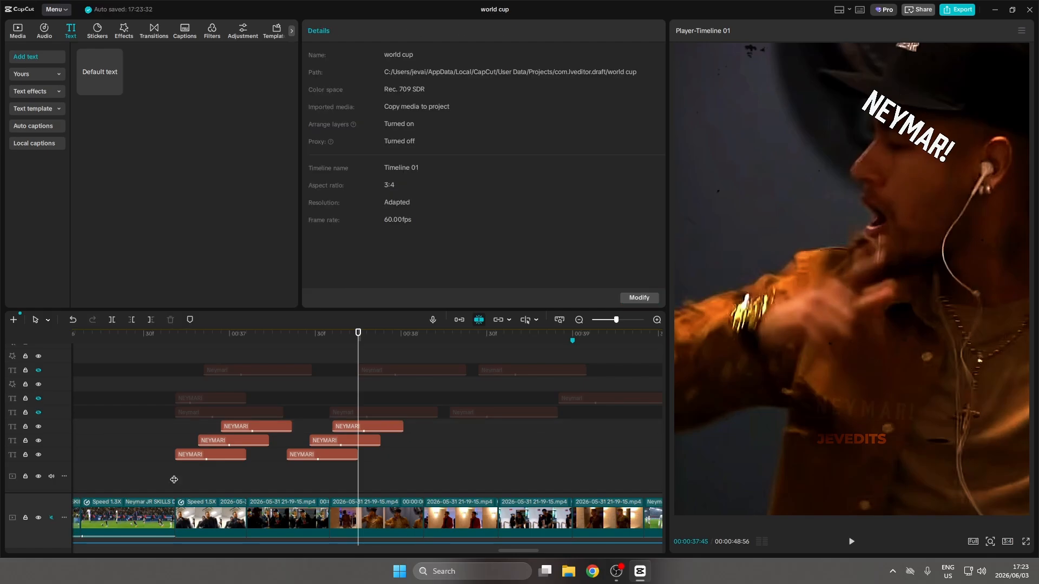
key("space")
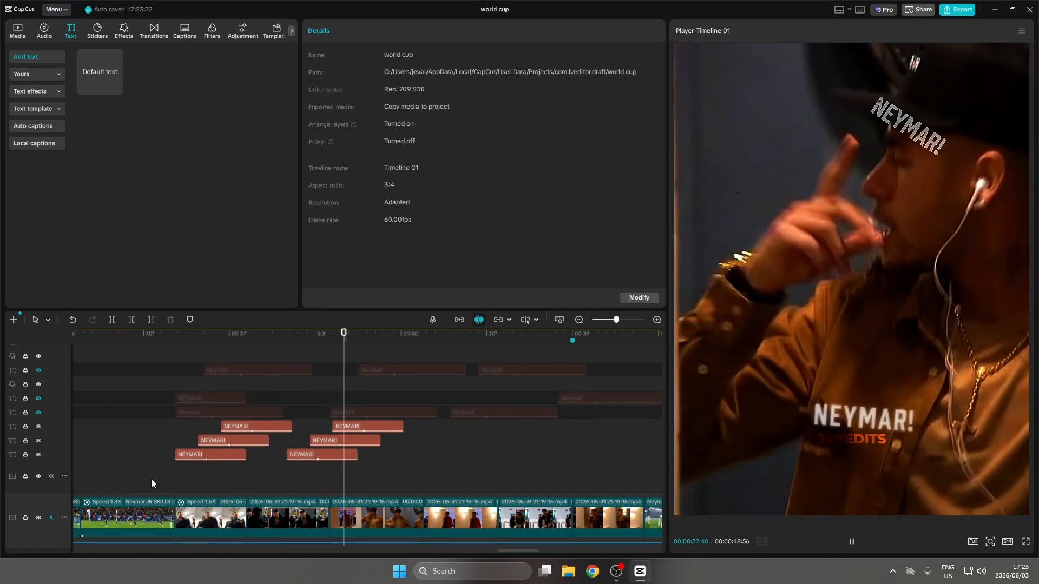
key("space")
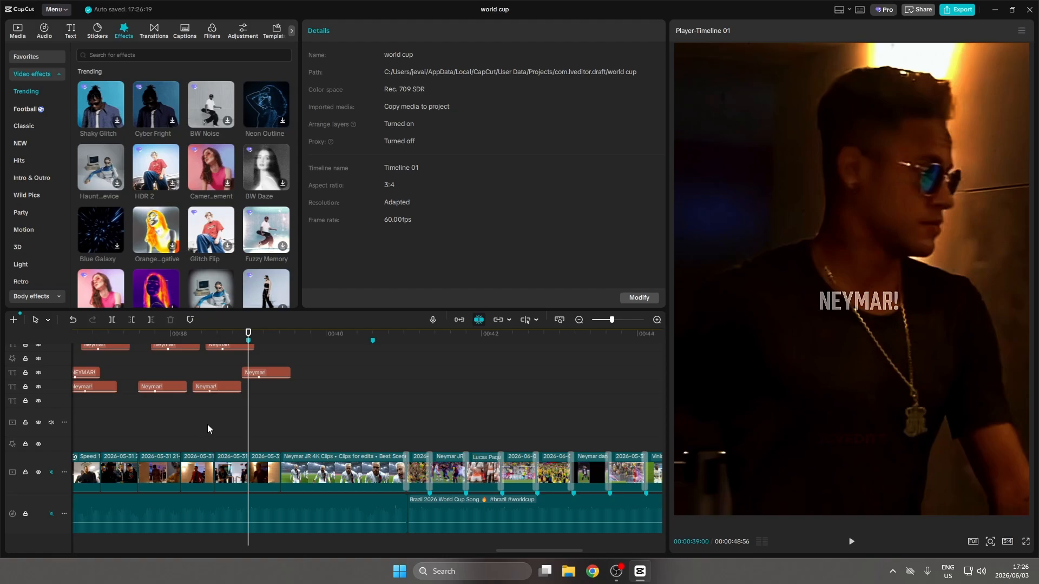
Preview the effects section from 00:00:39:00 and hide the Shake track and the track with Black Flash and White Flash
scroll(206, 424, "up", 4)
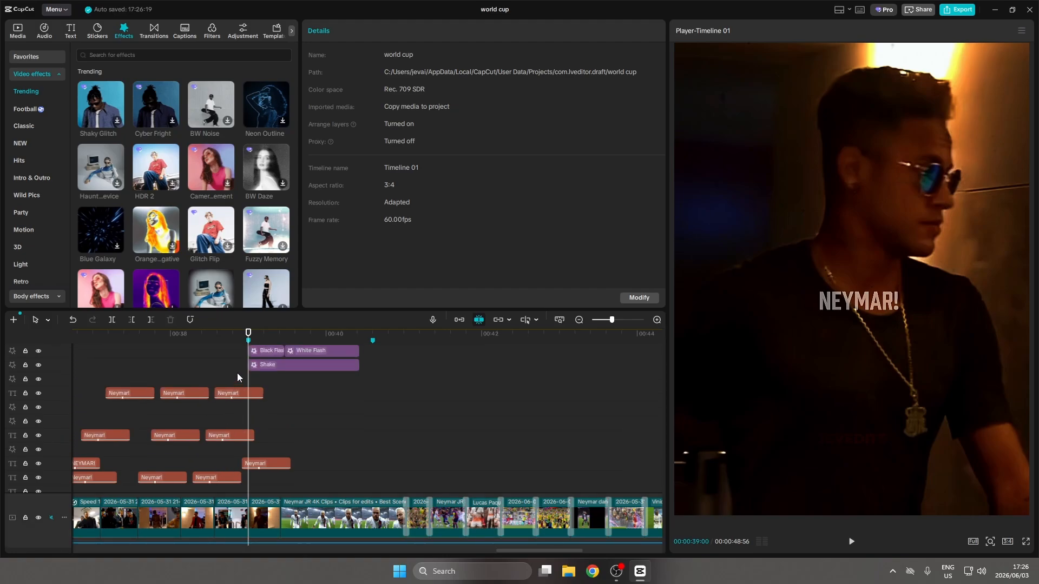
key("space")
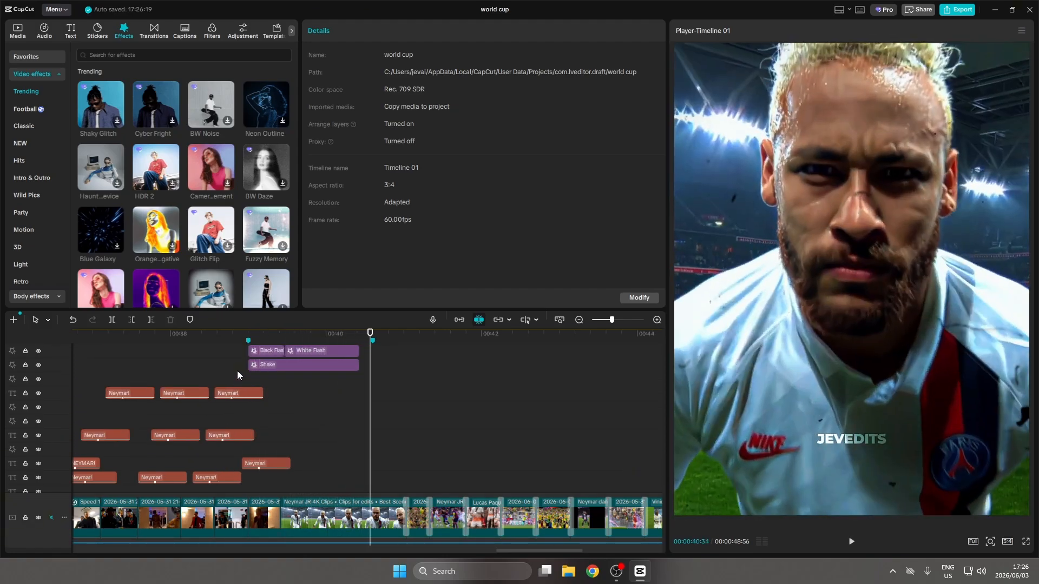
scroll(228, 378, "down", 4)
scroll(245, 377, "up", 5)
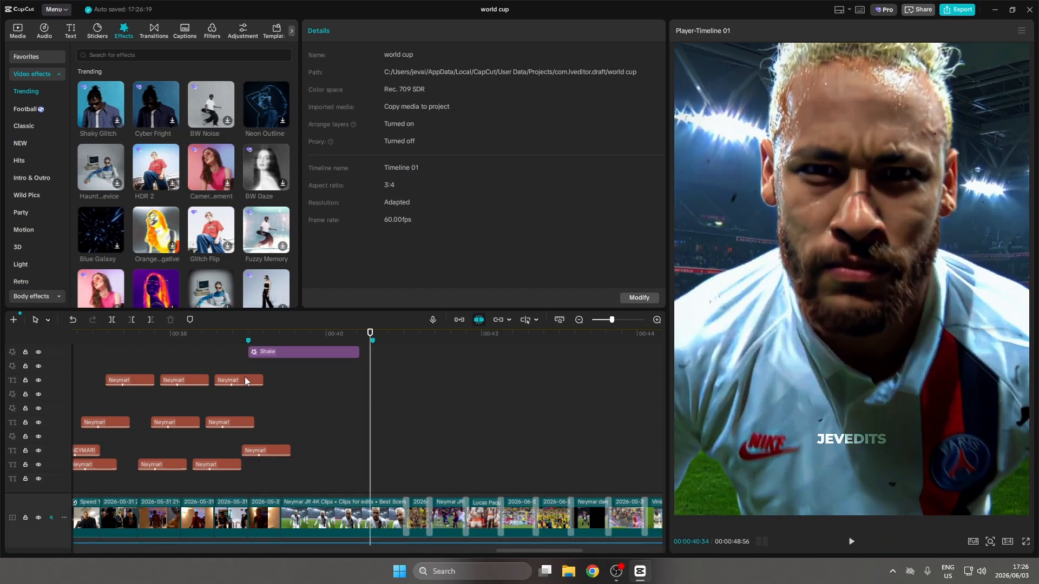
left_click(38, 377)
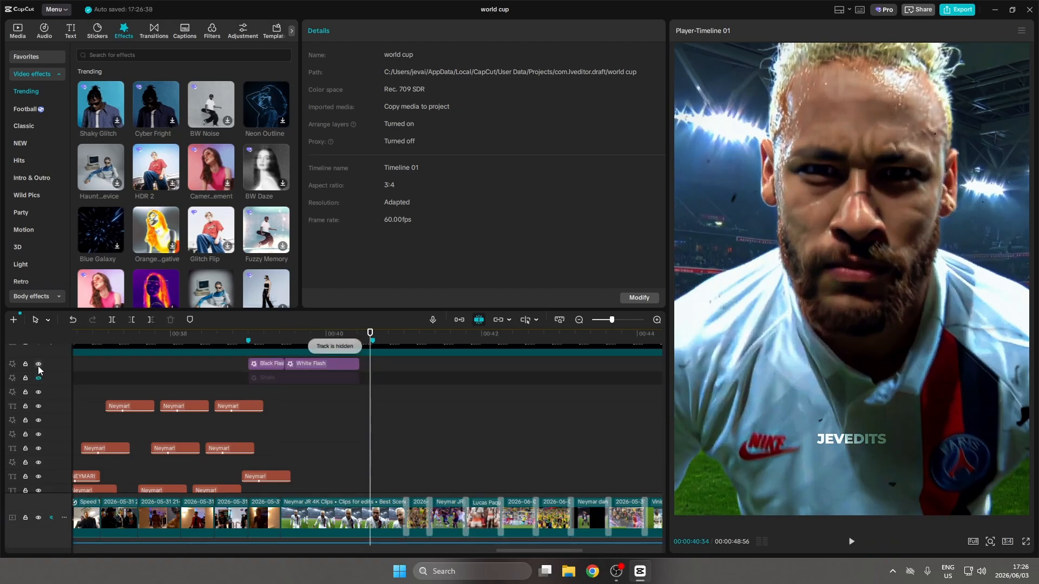
left_click(38, 363)
Search the effects for black flash, add Black Flash 2 at 00:00:39:00 and trim it to the end of the clip beneath
scroll(268, 407, "down", 6)
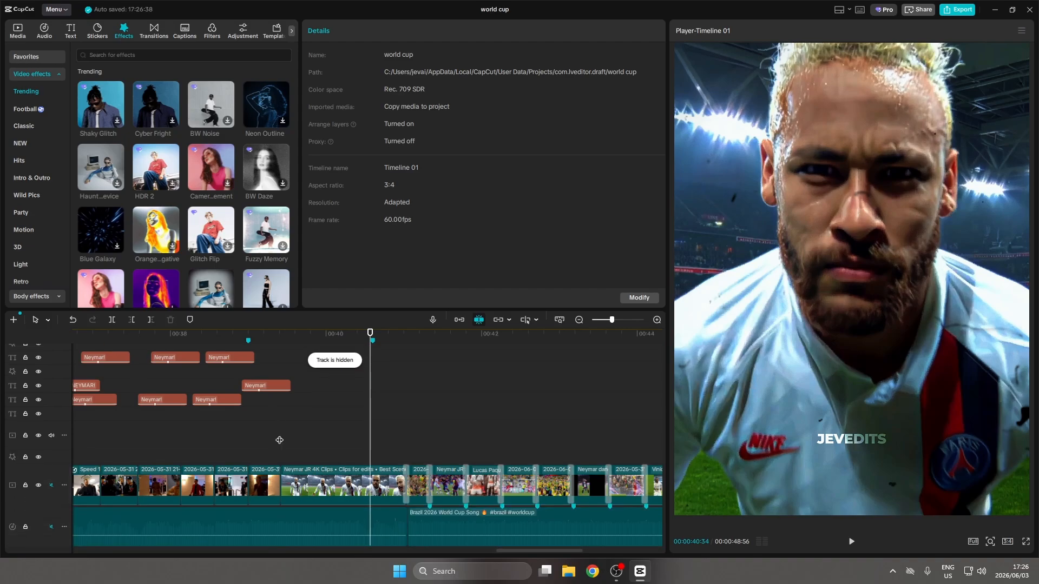
left_click_drag(279, 440, 247, 441)
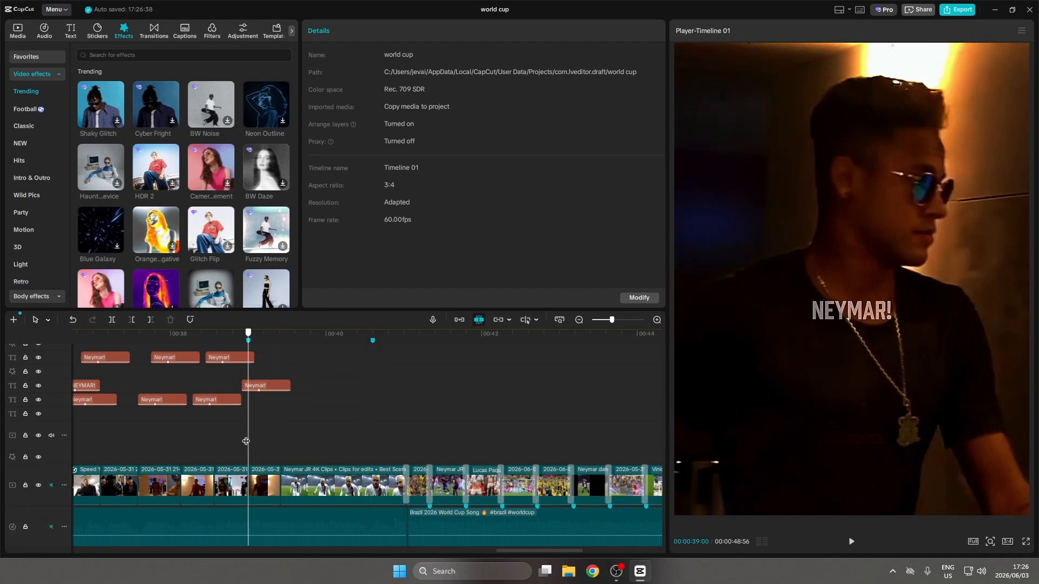
left_click(122, 55)
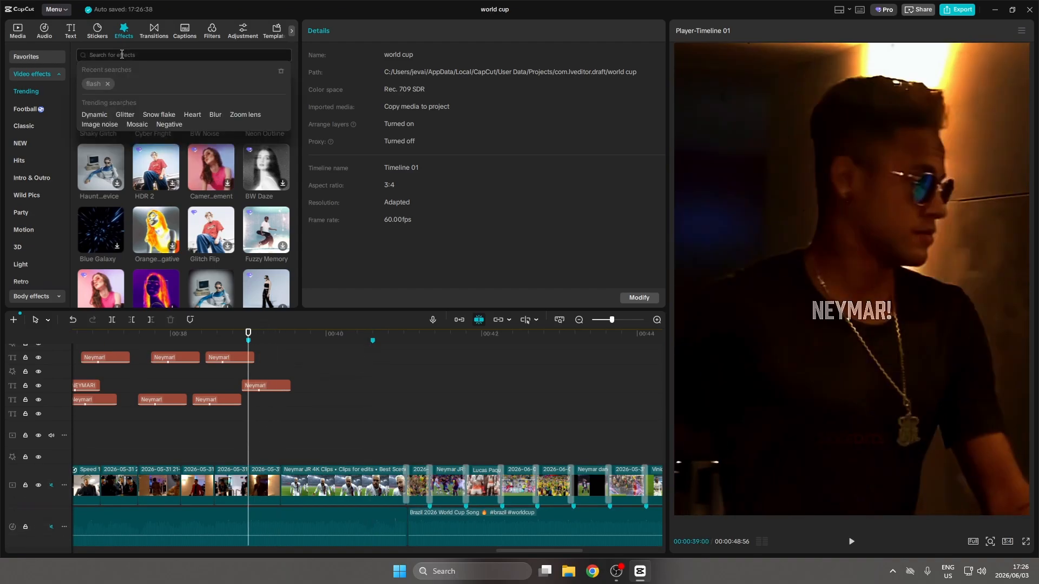
type("black flash")
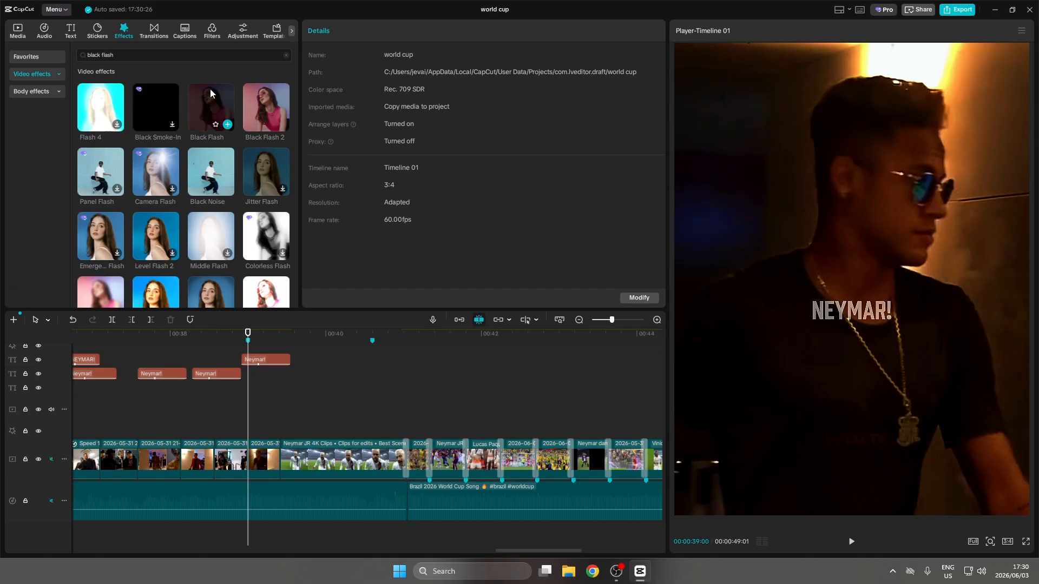
mouse_move(219, 100)
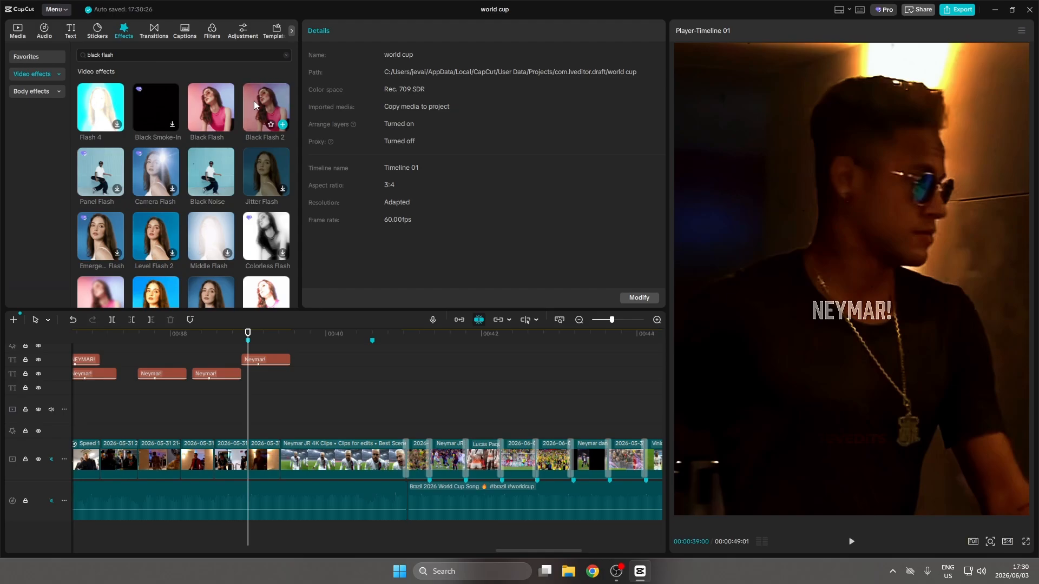
left_click_drag(254, 100, 241, 426)
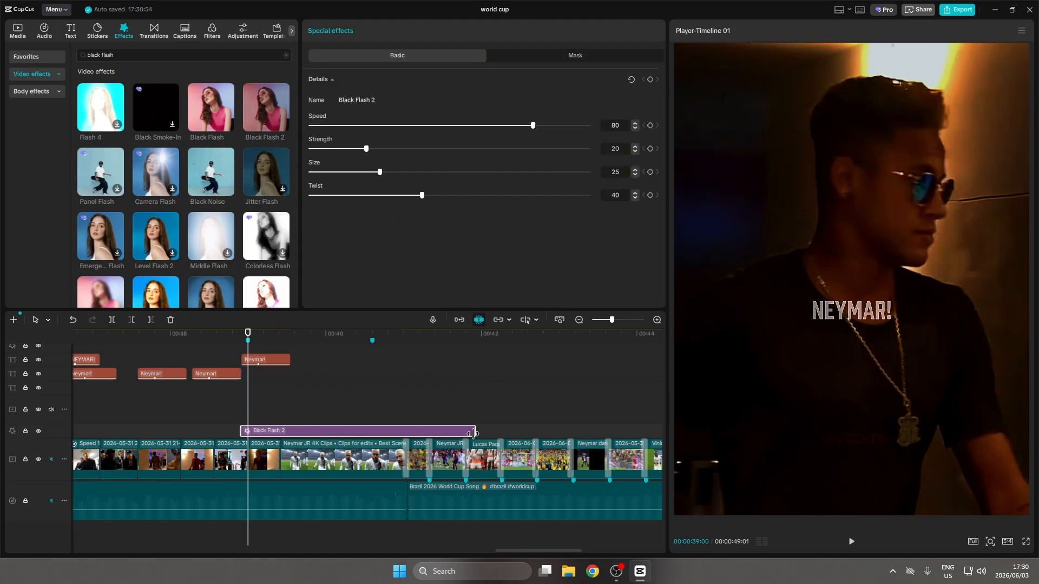
left_click_drag(474, 431, 248, 431)
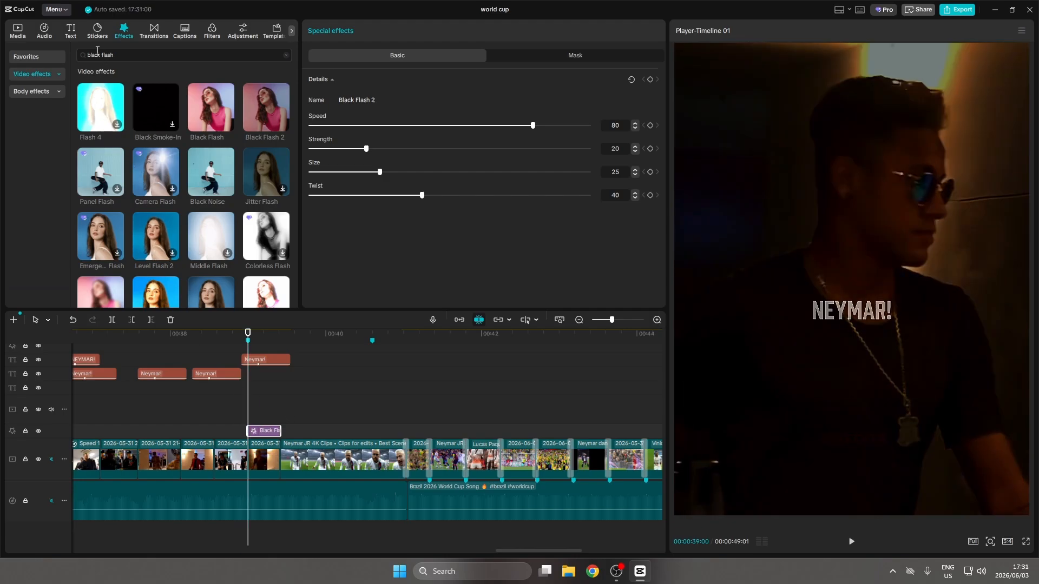
Search the effects for white flash, place White Flash directly after Black Flash 2 and trim its end to the next timeline marker
left_click_drag(100, 55, 84, 54)
type("white")
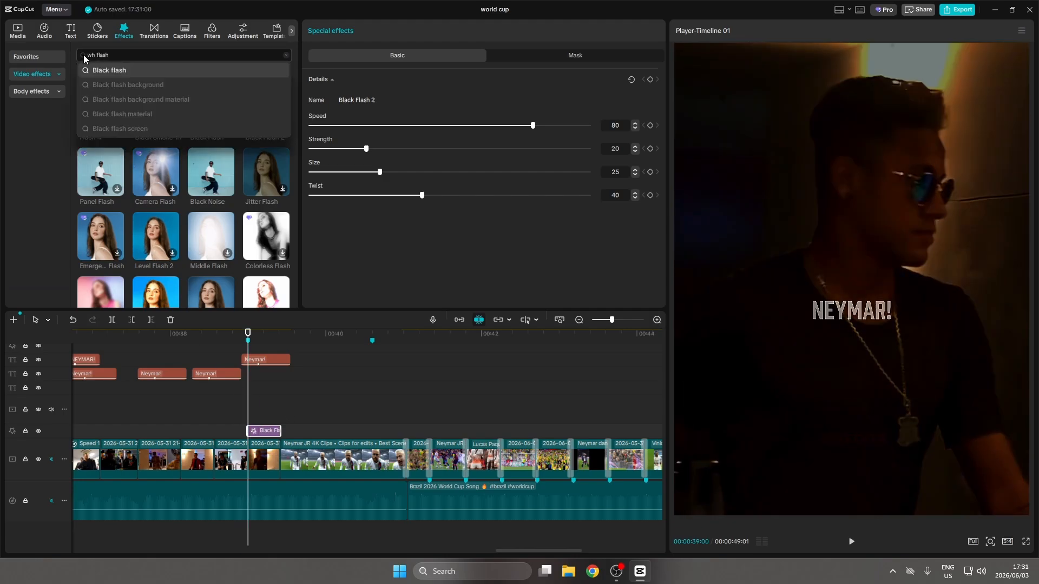
key("Return")
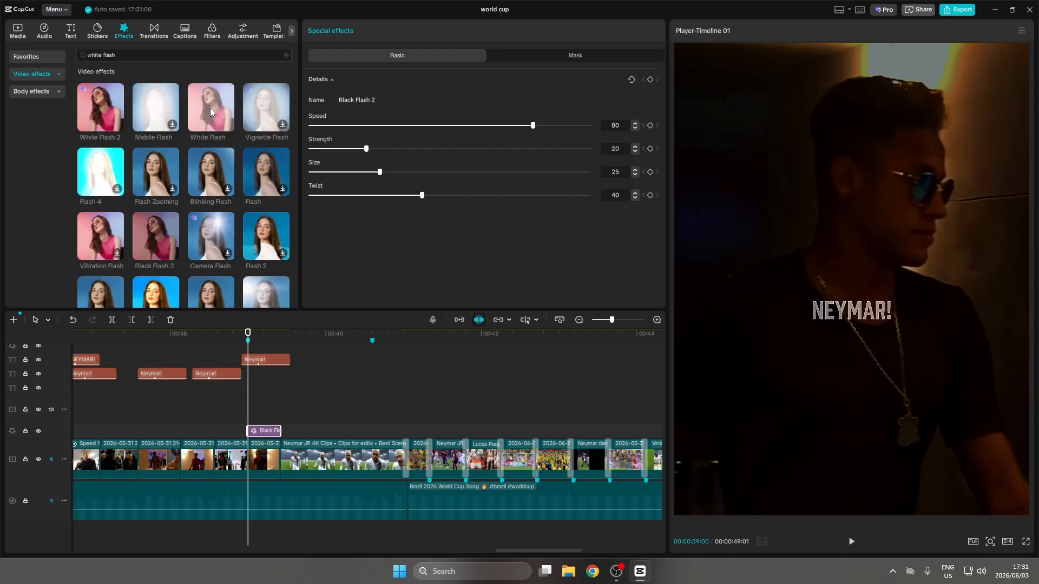
left_click_drag(204, 106, 281, 430)
left_click_drag(430, 437, 381, 431)
left_click(362, 416)
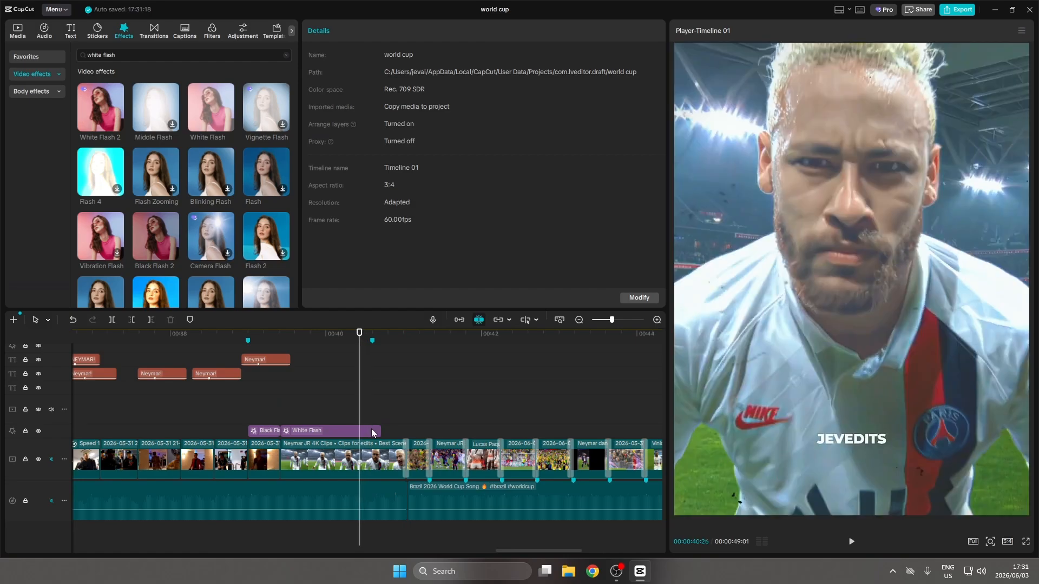
left_click(372, 429)
left_click_drag(380, 430, 372, 429)
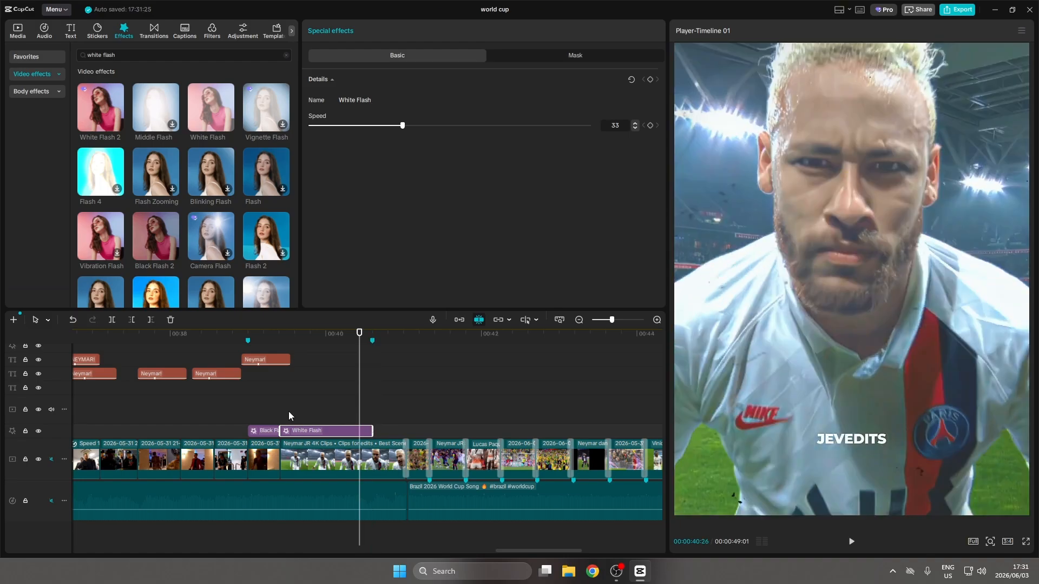
Add the Shake effect above White Flash from 00:00:39:25, trim it to end with White Flash, and open its Speed value
mouse_move(281, 404)
left_mouse_down()
mouse_move(299, 410)
mouse_move(280, 409)
left_mouse_up()
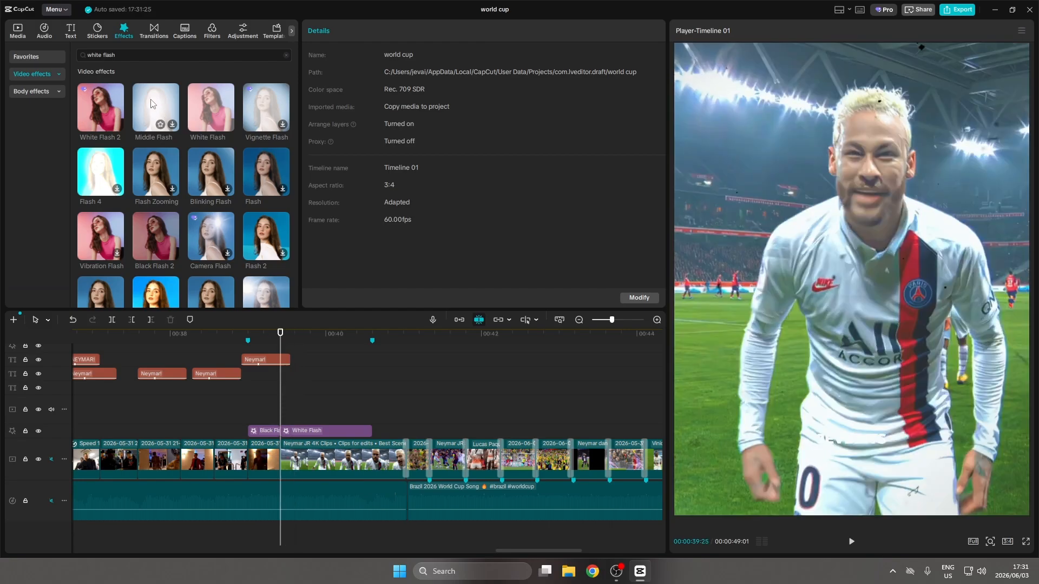
left_click_drag(124, 58, 87, 56)
type("shake")
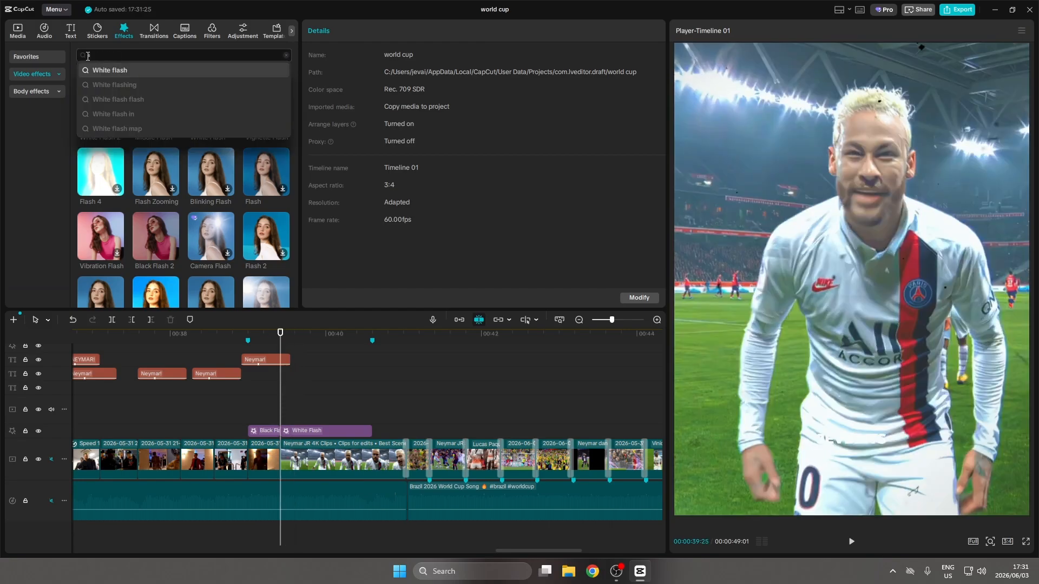
key("Return")
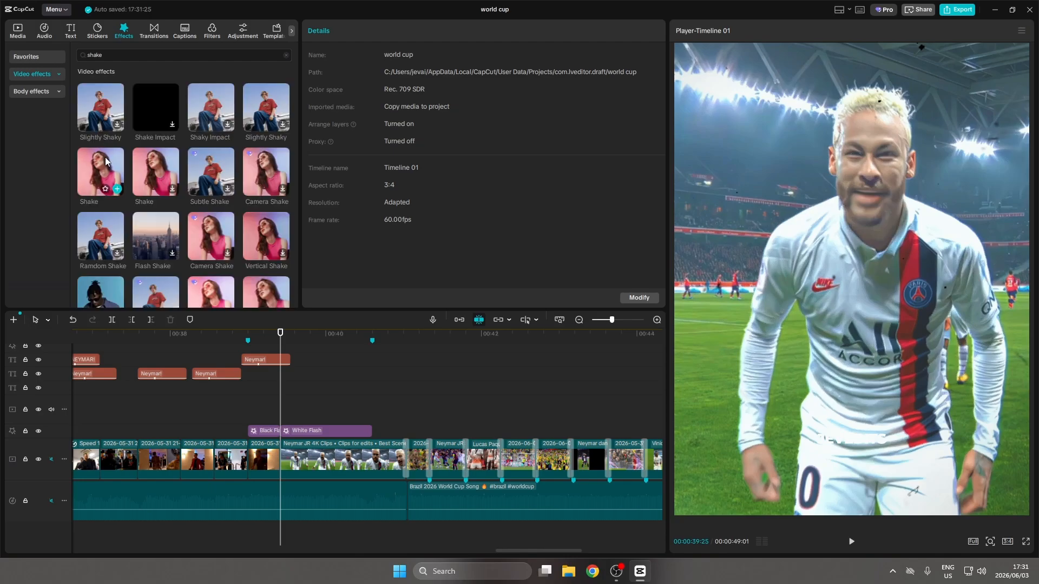
left_click_drag(106, 173, 283, 421)
left_click_drag(514, 401, 371, 395)
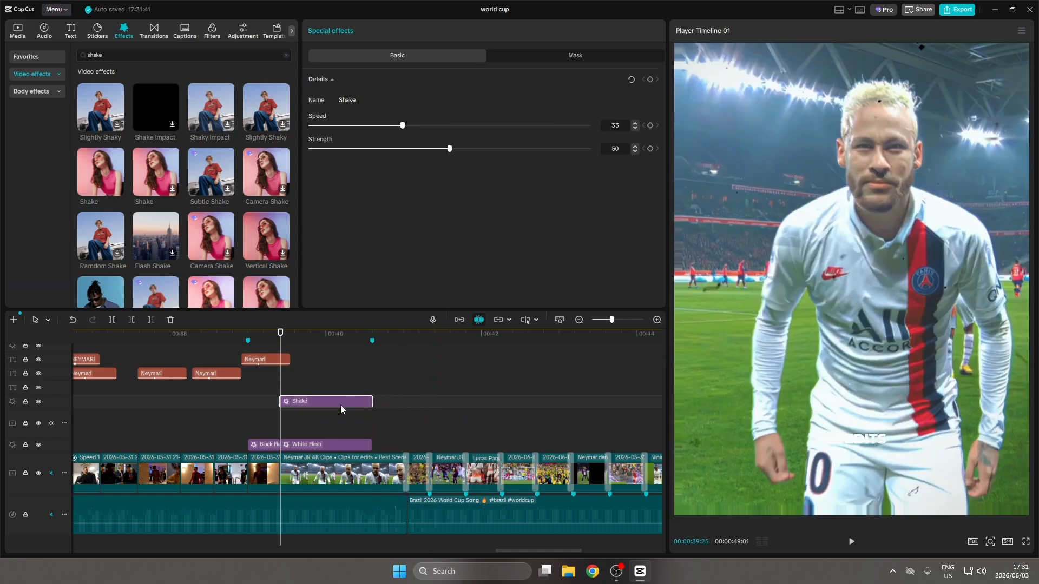
double_click(613, 127)
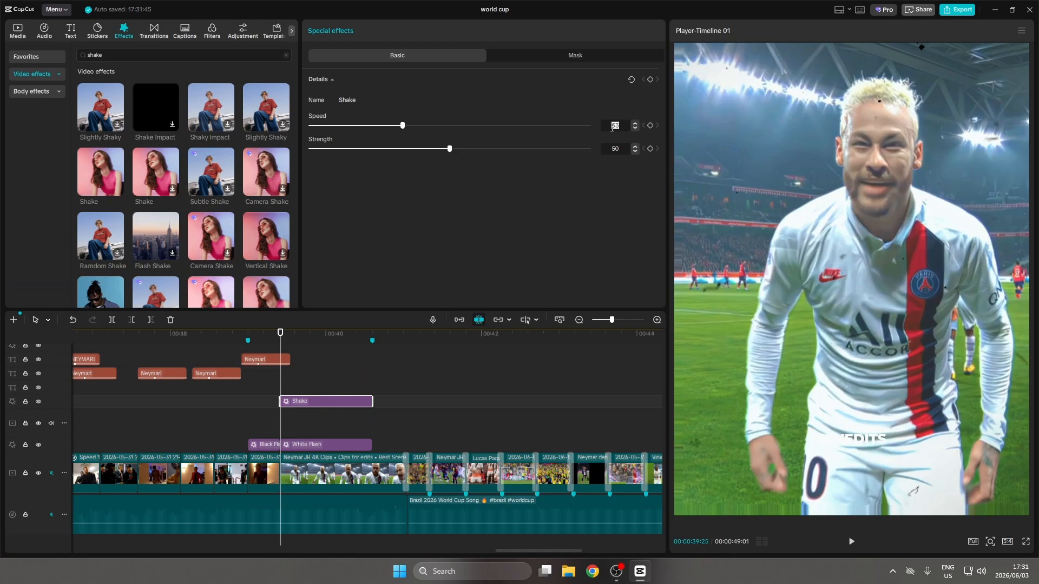
left_click(612, 137)
Play back the sequence of clips joined by flash transitions up to 00:00:43:25
left_click(249, 415)
key("space")
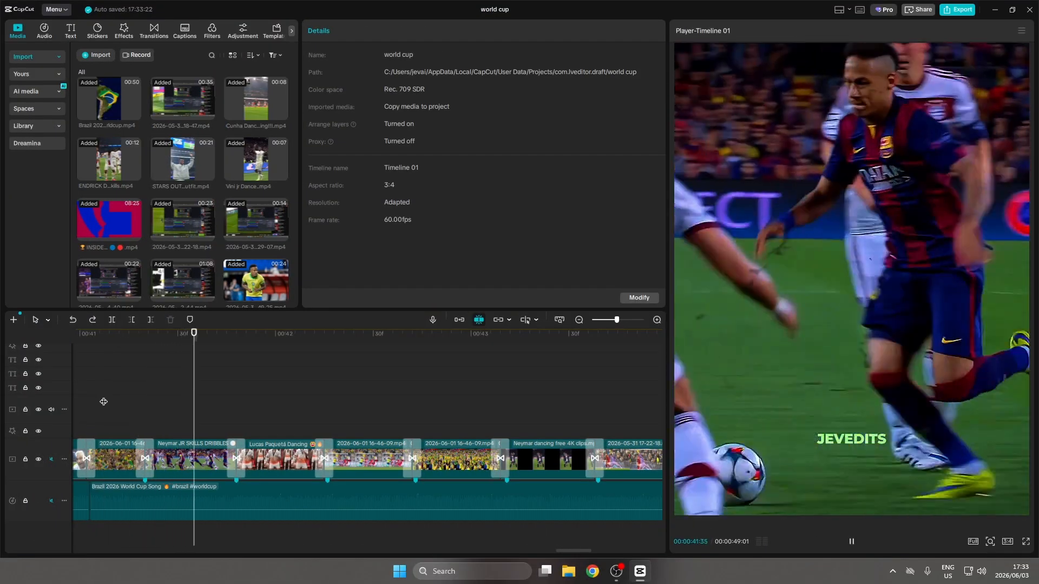
key("space")
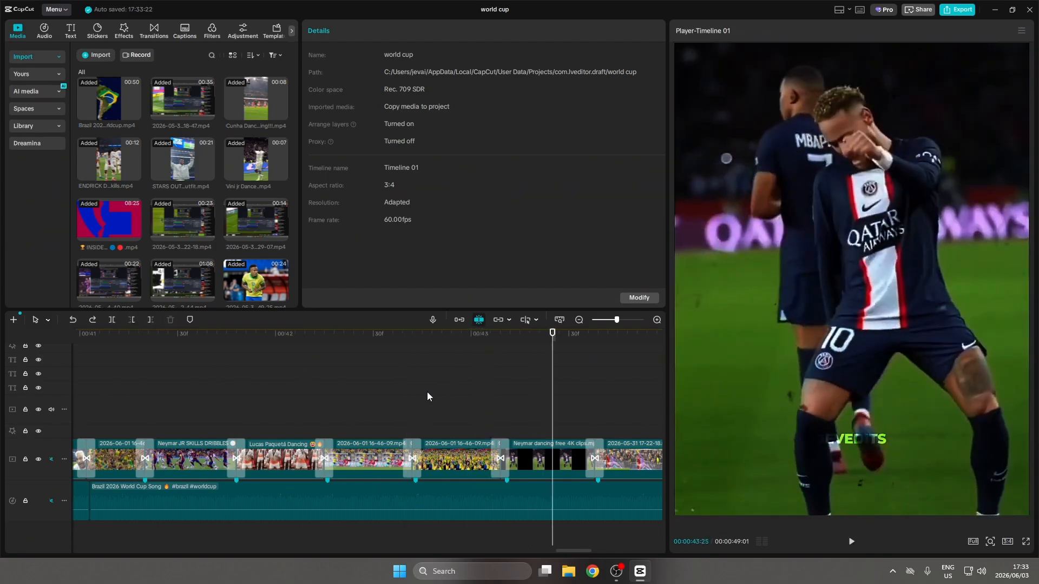
left_click_drag(420, 384, 413, 390)
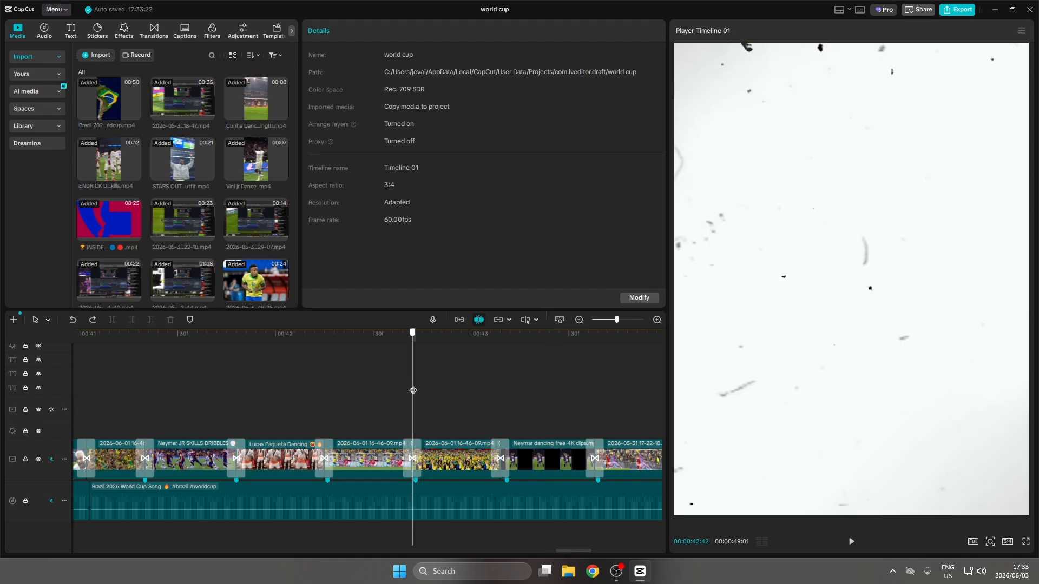
left_click(619, 319)
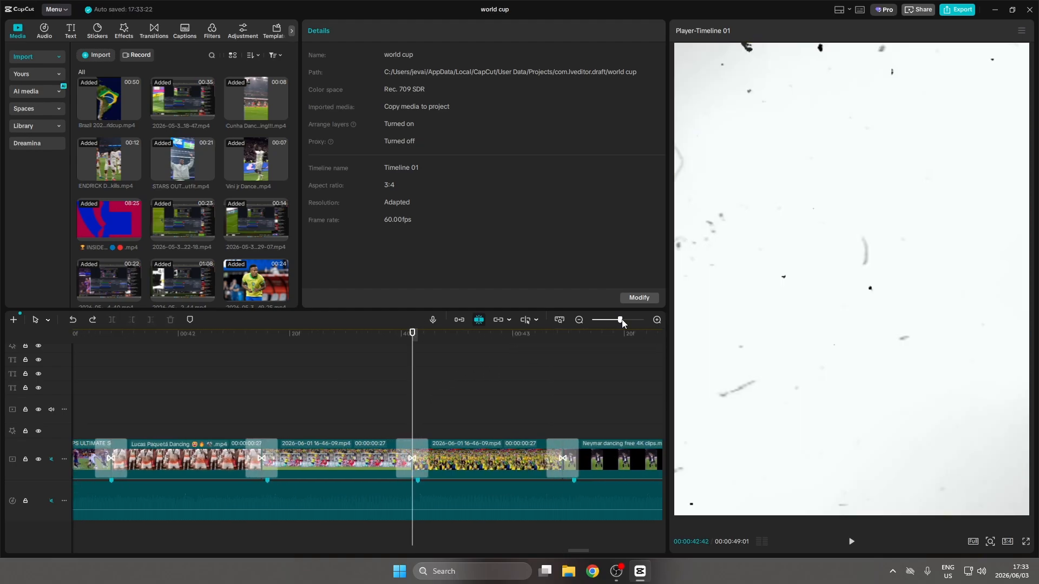
left_click_drag(413, 416, 392, 416)
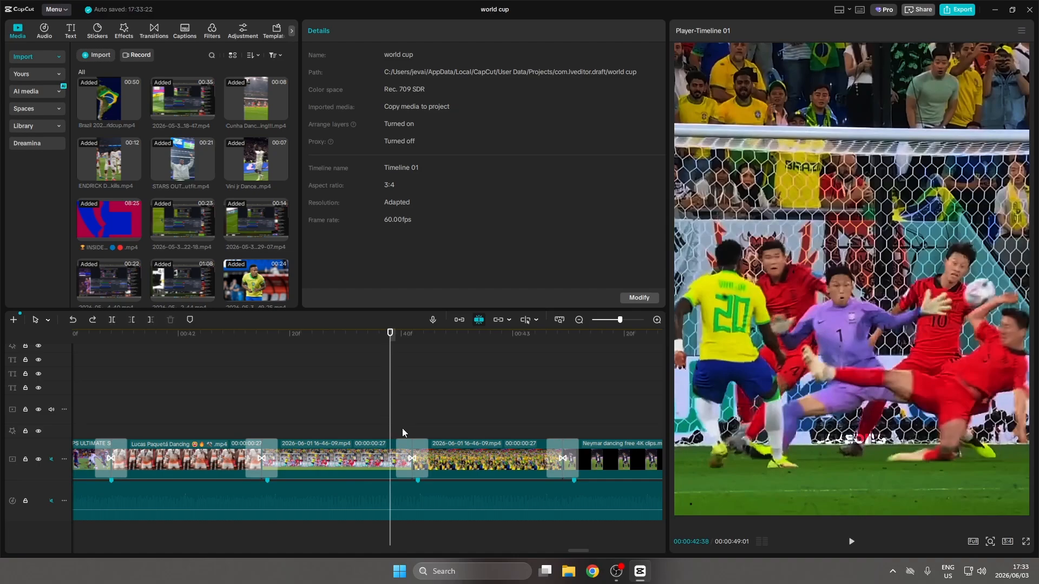
left_click(410, 457)
key("Delete")
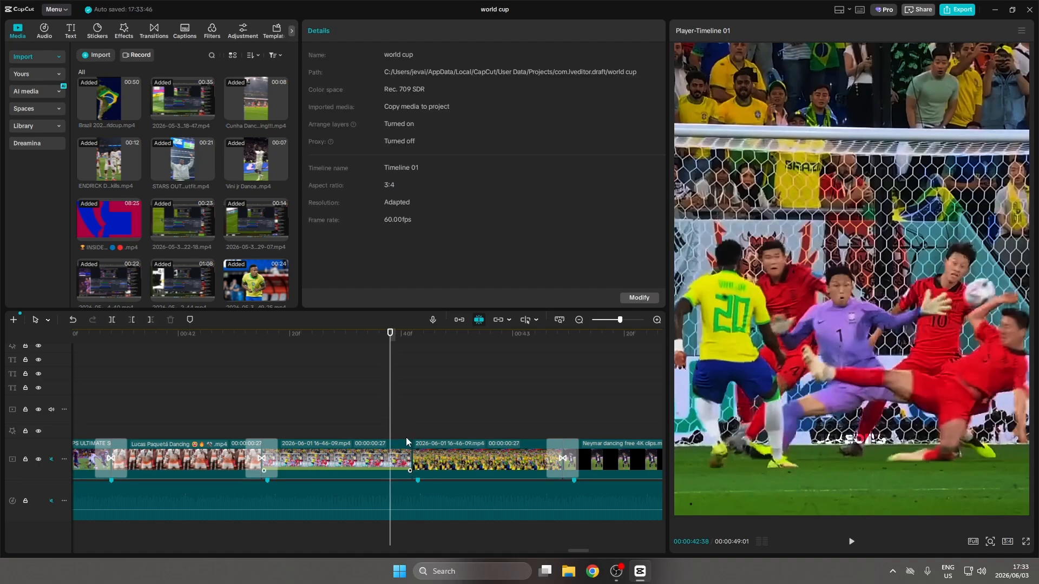
Split the goal clip at 00:00:42:39 and raise the short end piece's Shadows brightness to 0.76 on the color wheel
mouse_move(402, 433)
left_mouse_down()
mouse_move(413, 433)
mouse_move(396, 434)
left_mouse_up()
left_click(405, 452)
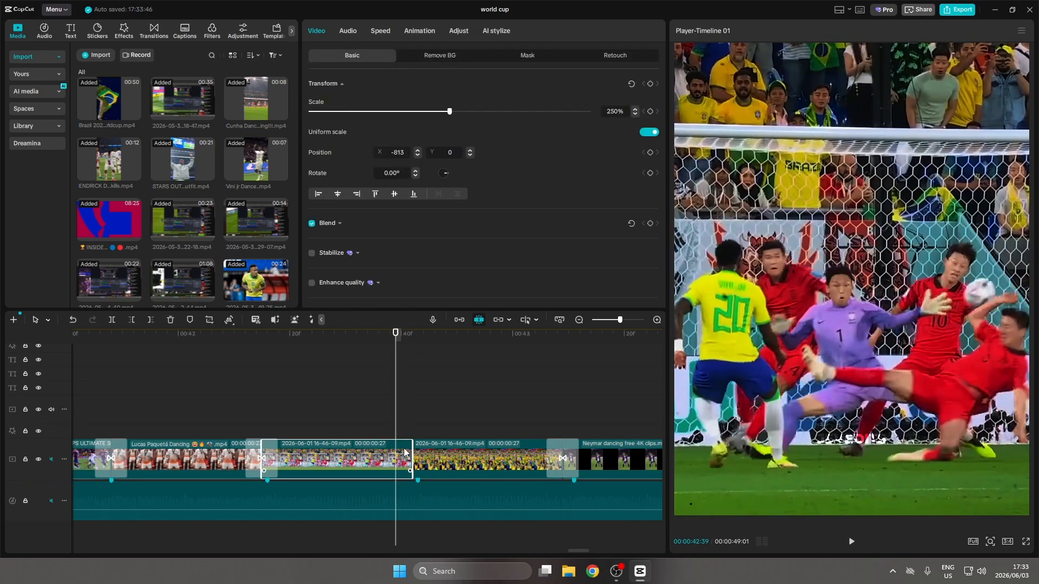
key("ctrl+b")
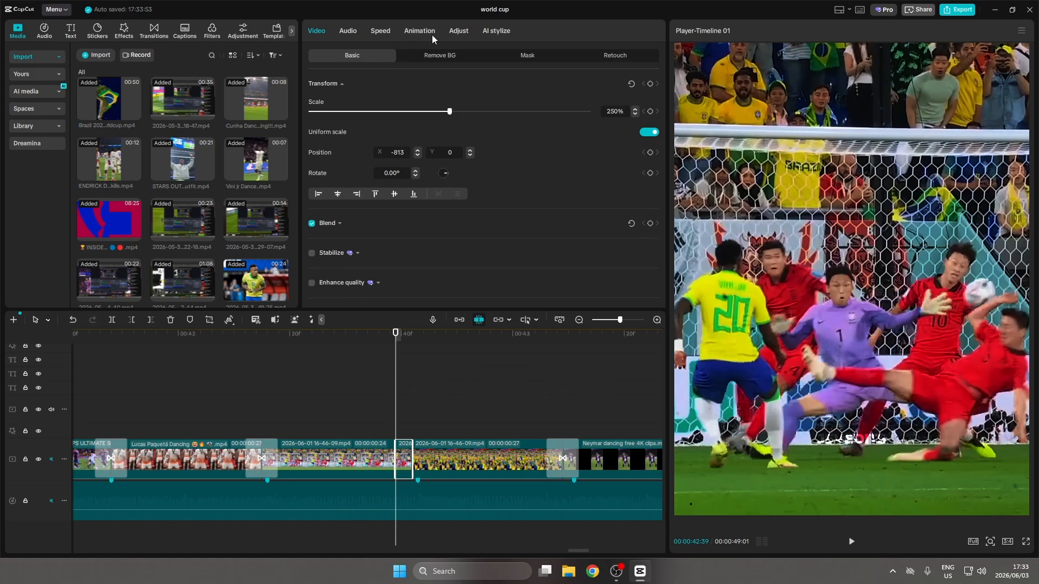
left_click(456, 30)
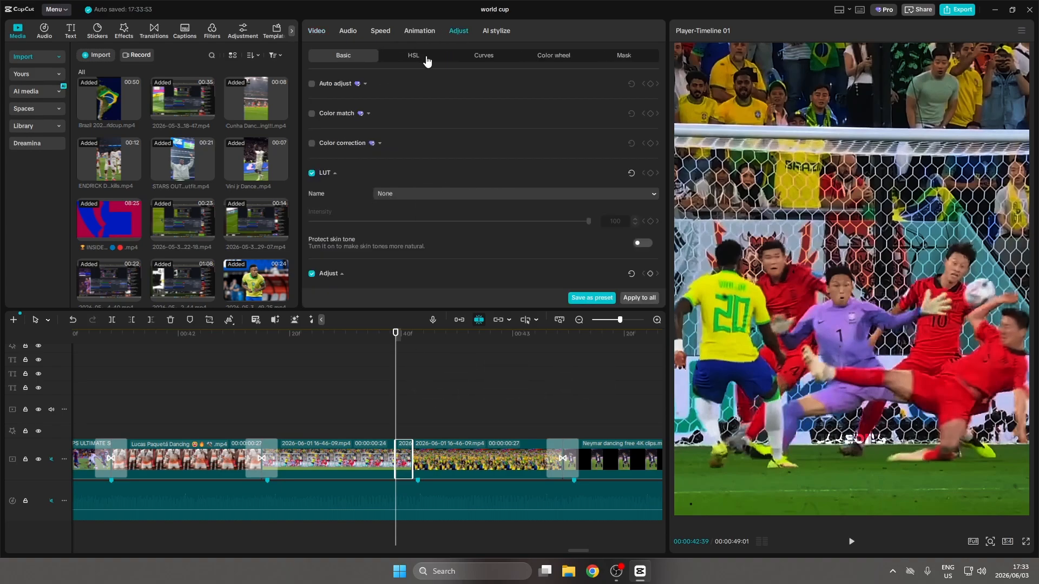
left_click(535, 63)
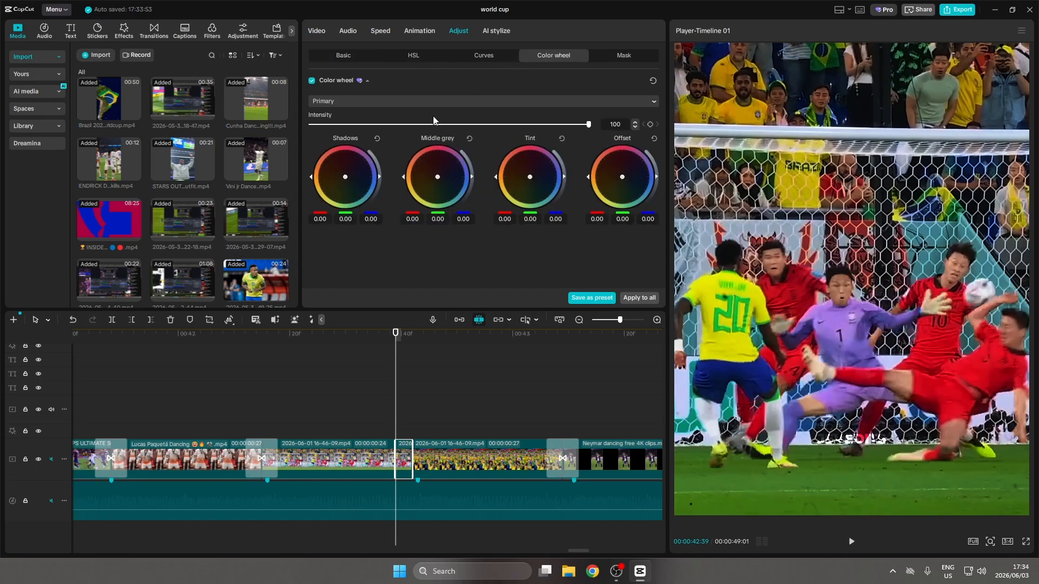
left_click_drag(378, 179, 378, 141)
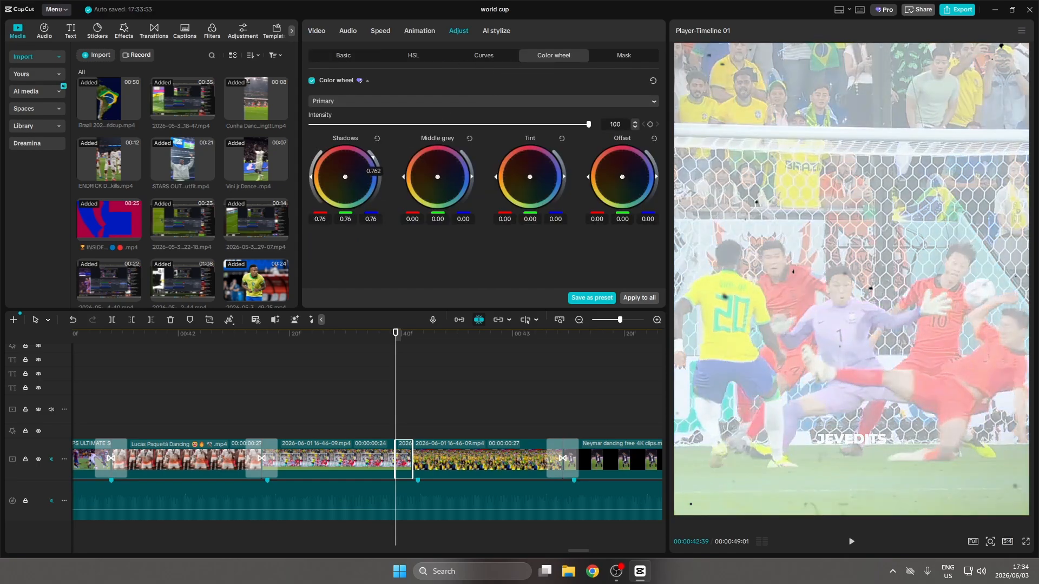
Play back the brightened cut from the goal clip into the crowd clip, starting at 00:00:42:29
left_click(341, 369)
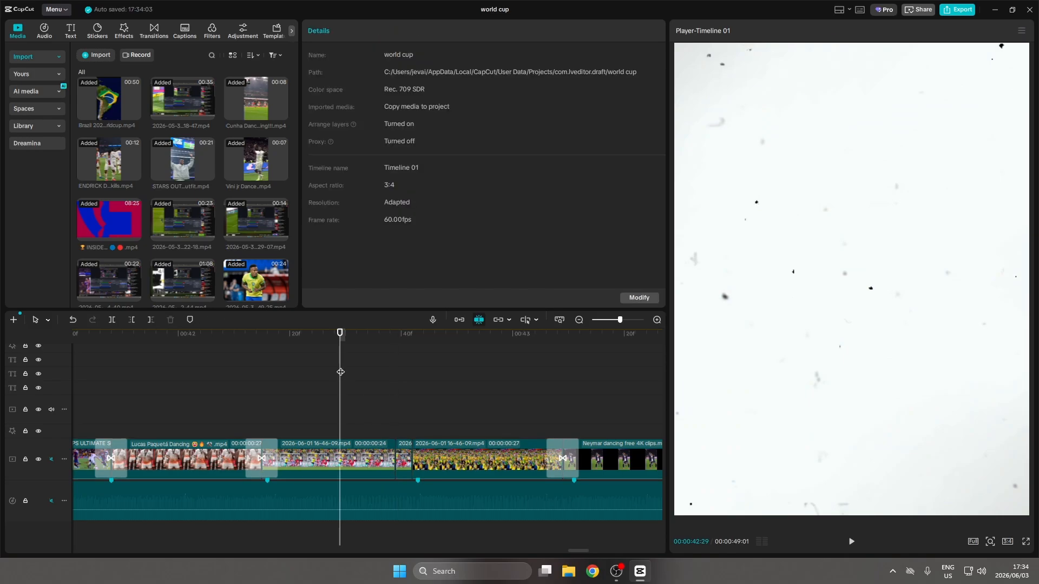
key("space")
key("space")
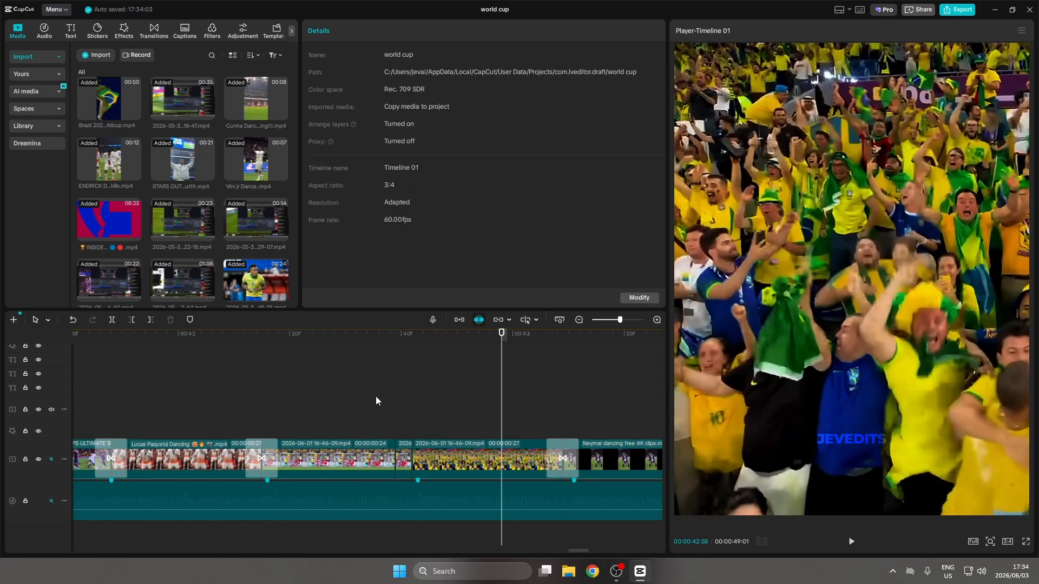
Delete the transition between the crowd clip and the Neymar dancing clip and re-add White Flash from the favorites there, lasting 0.1 s
left_click(552, 449)
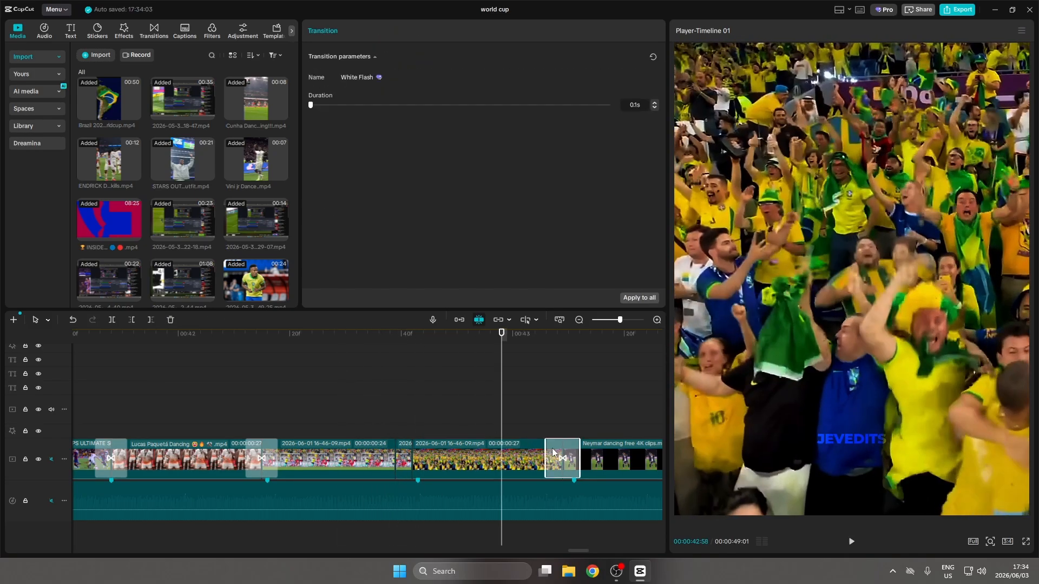
key("Delete")
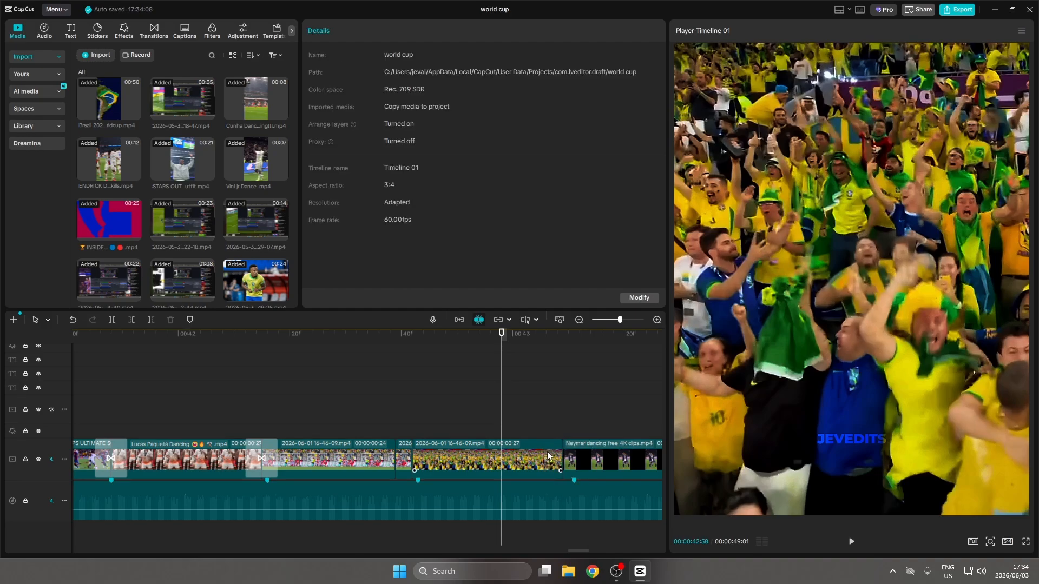
left_click(152, 32)
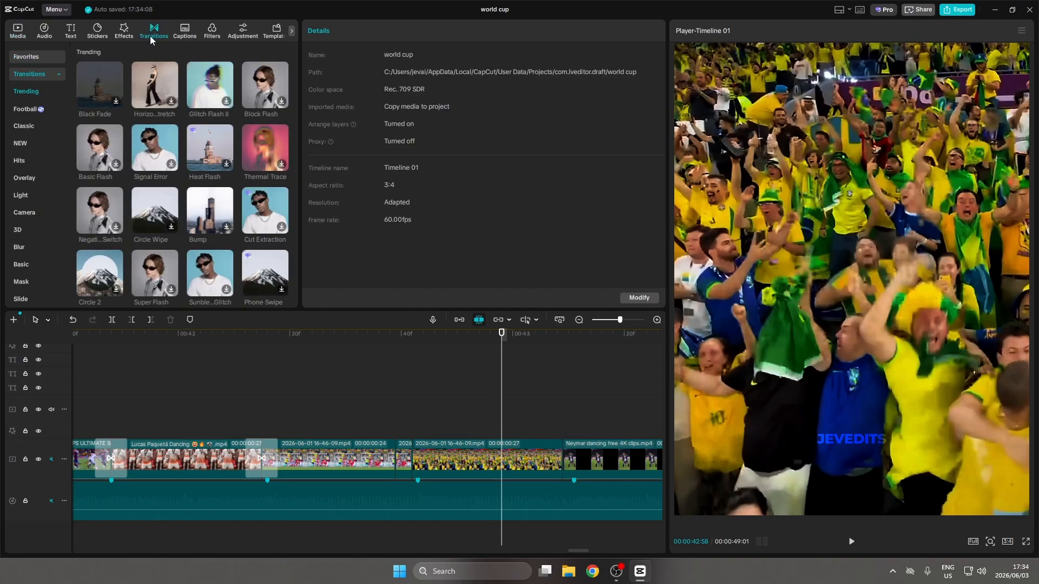
left_click(52, 54)
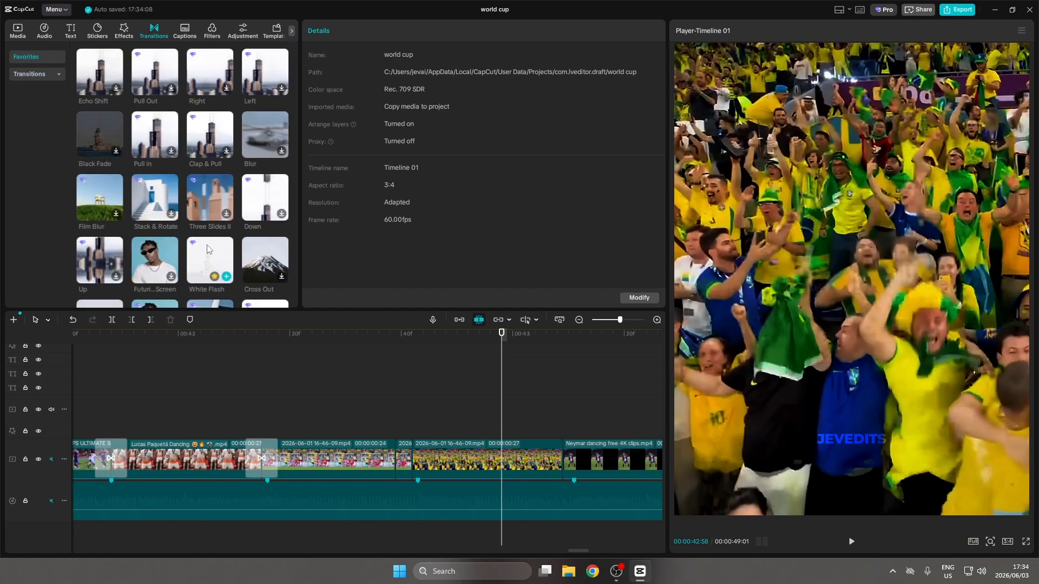
left_click_drag(346, 349, 554, 454)
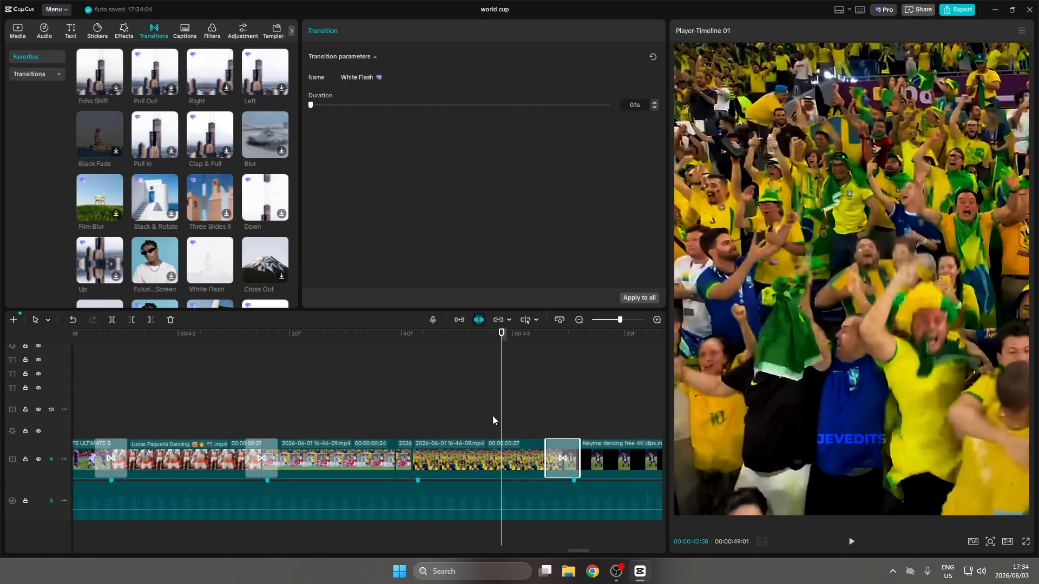
Play back the White Flash transition from the crowd clip into the Neymar dancing clip
left_click(477, 420)
key("space")
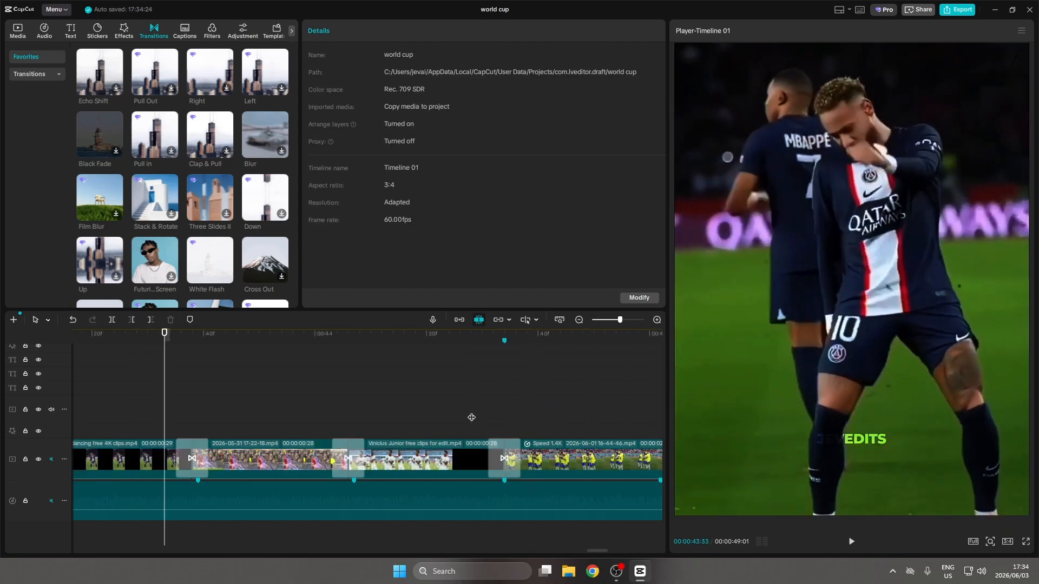
Move the yellow-shirt group dance clip onto the main track after the Vinicius clip and turn on the main track magnet
key("space")
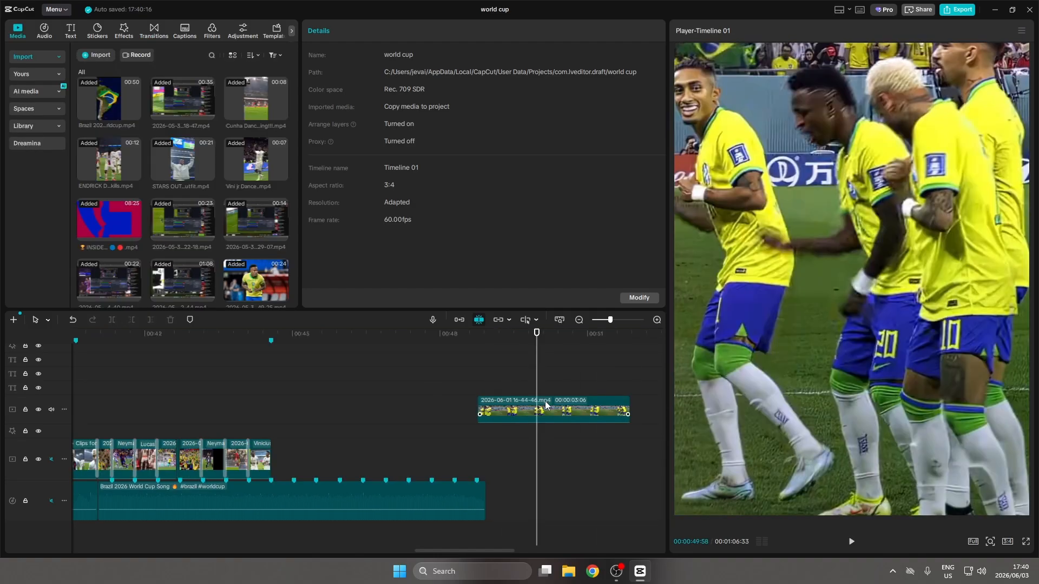
left_click(545, 404)
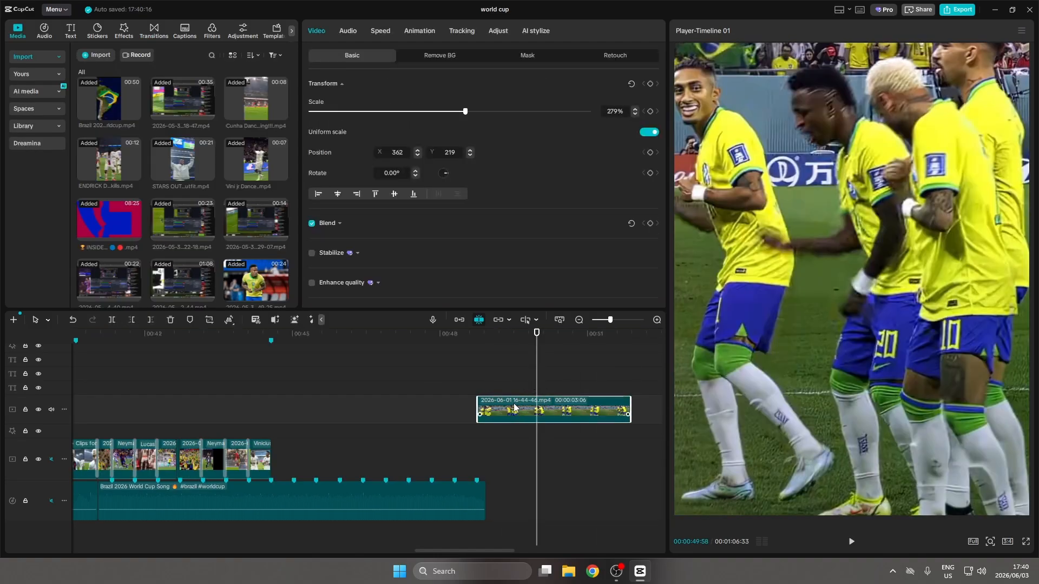
left_click_drag(514, 408, 313, 459)
left_click(460, 320)
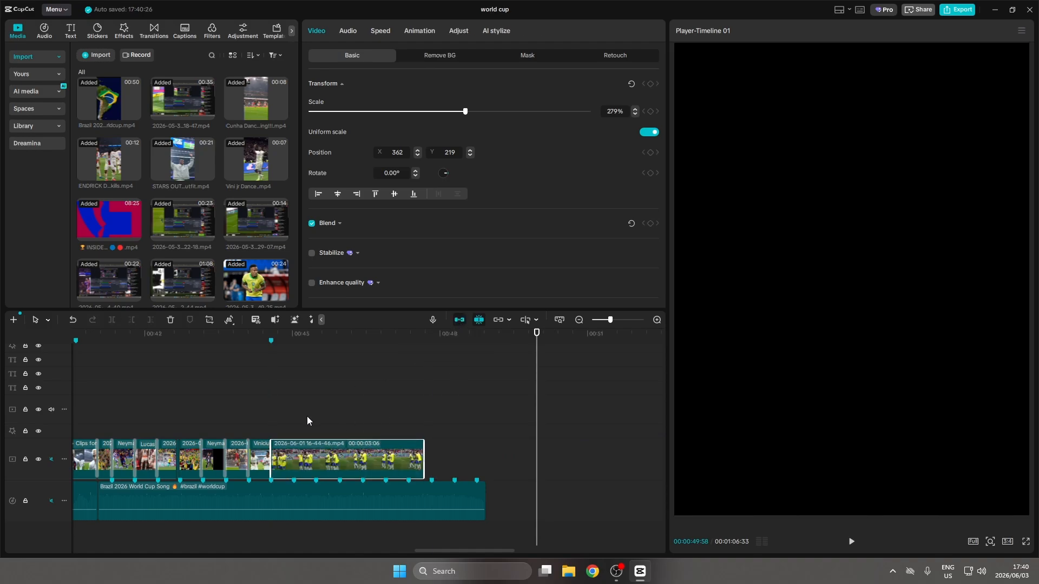
Speed up the group dance clip to 1.47x
left_click(307, 420)
left_click_drag(466, 547, 453, 550)
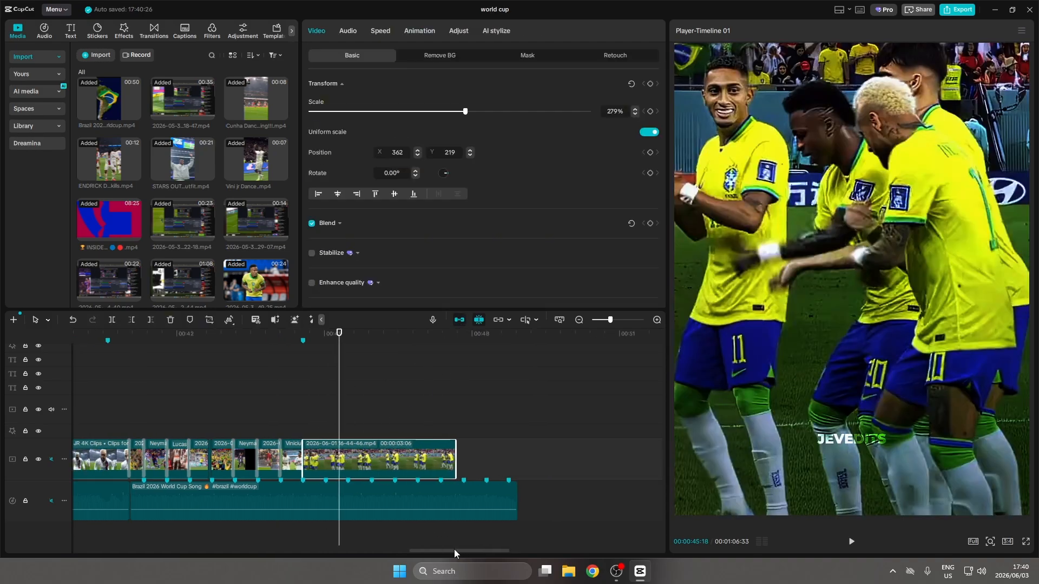
left_click(380, 31)
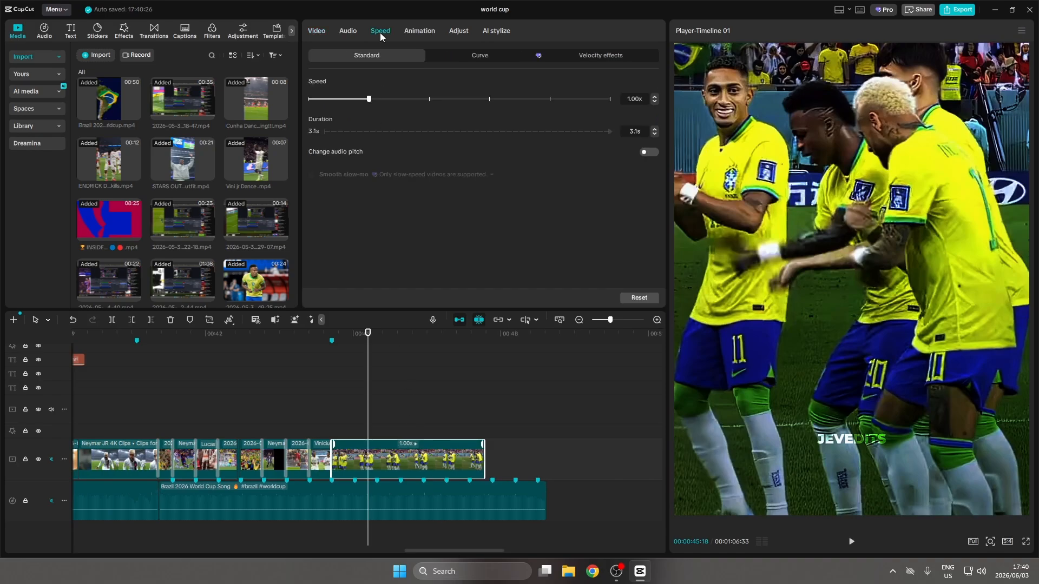
left_click_drag(397, 103, 398, 102)
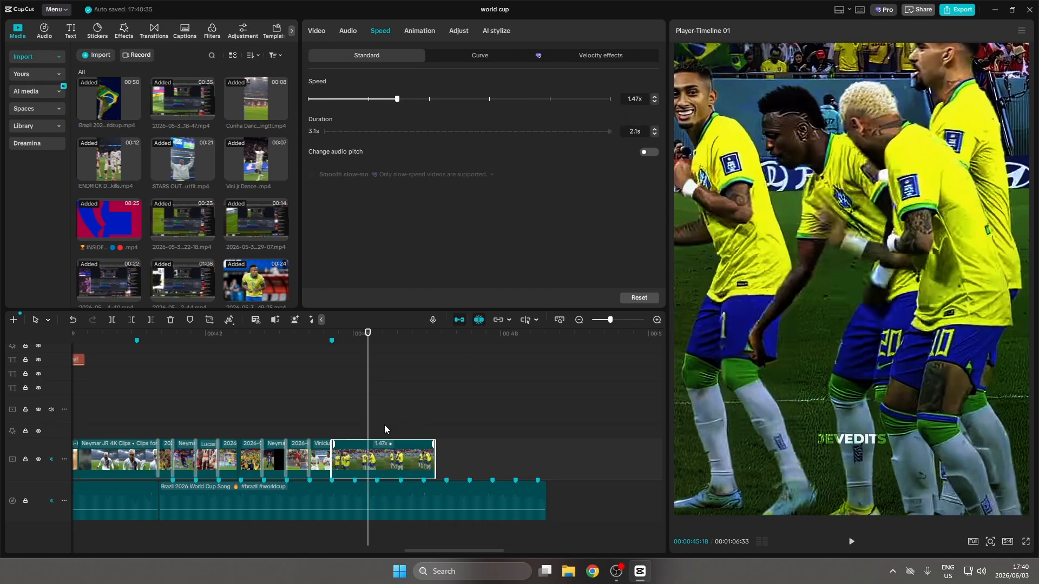
Duplicate the sped-up group dance clip directly after the original and reverse the copy
left_click_drag(380, 463, 492, 462)
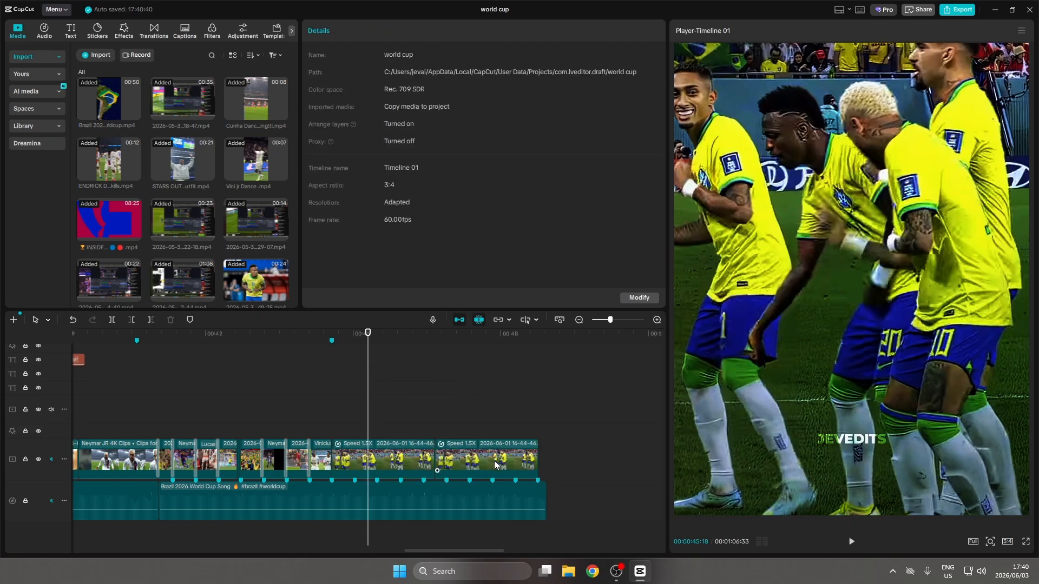
left_click(440, 413)
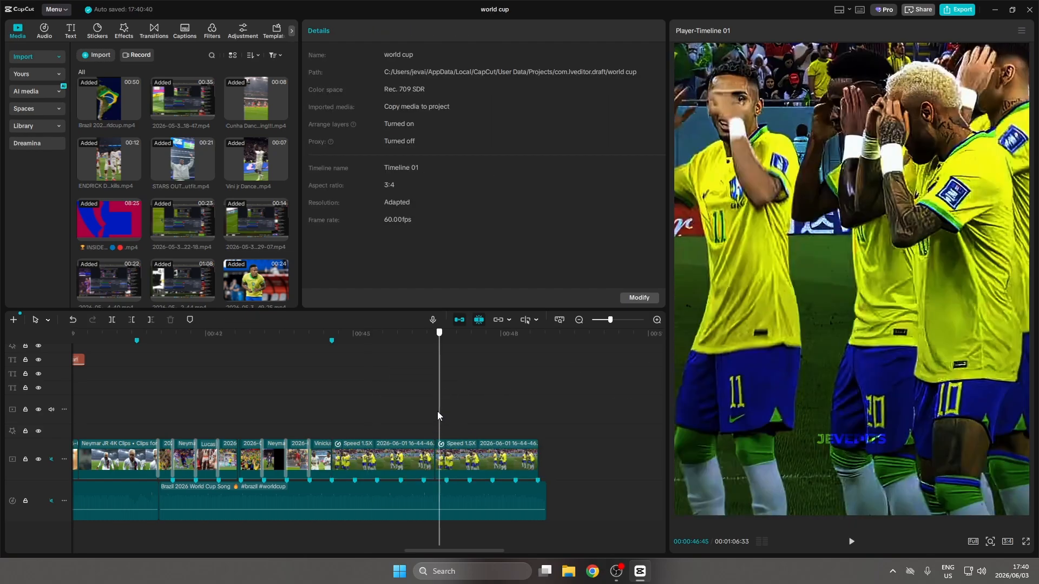
left_click(464, 457)
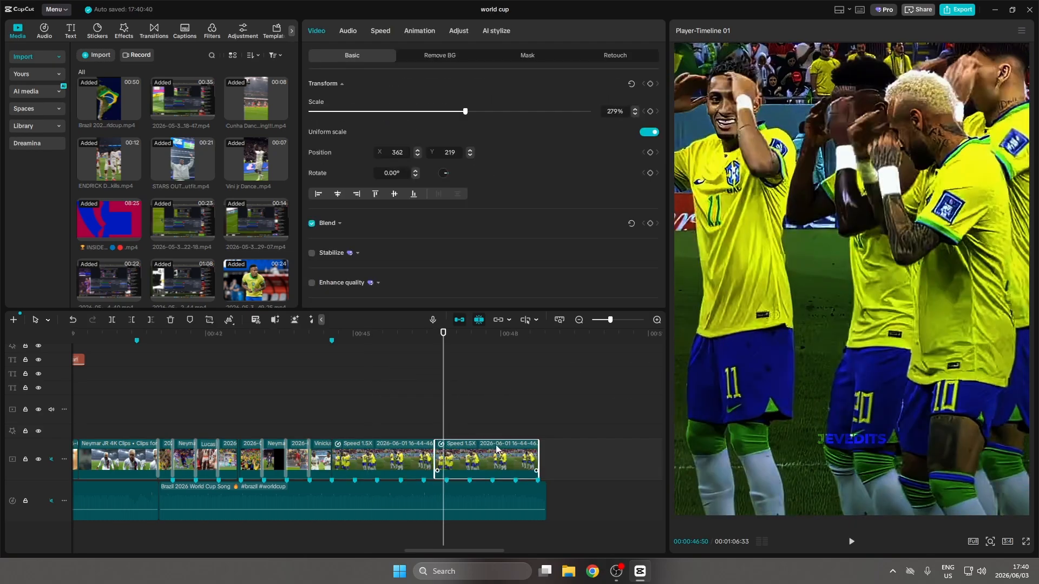
left_click(232, 322)
left_click(252, 357)
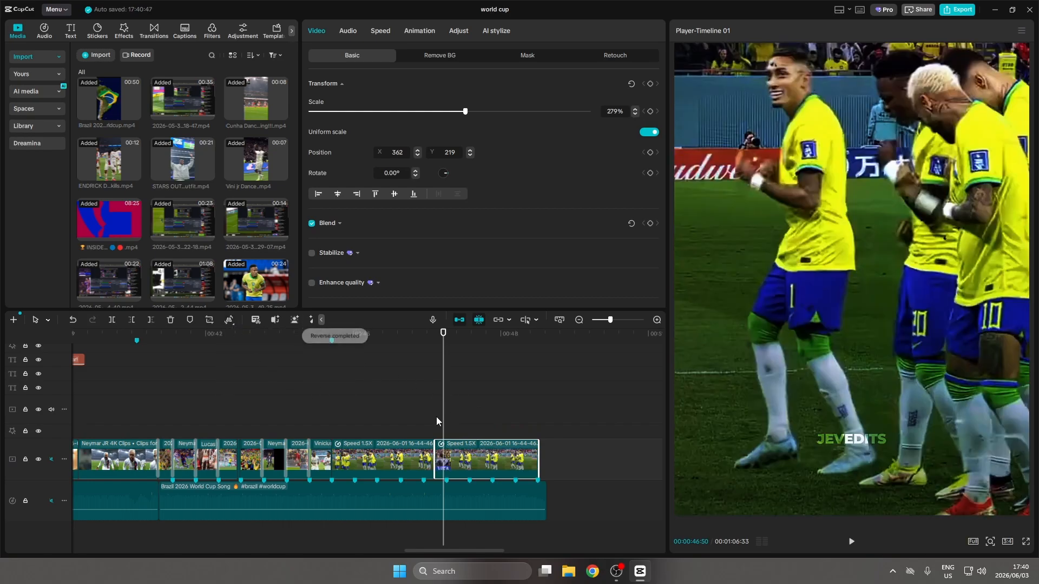
Play back the group dance clip and its reversed copy from 00:00:44:34
left_click(333, 412)
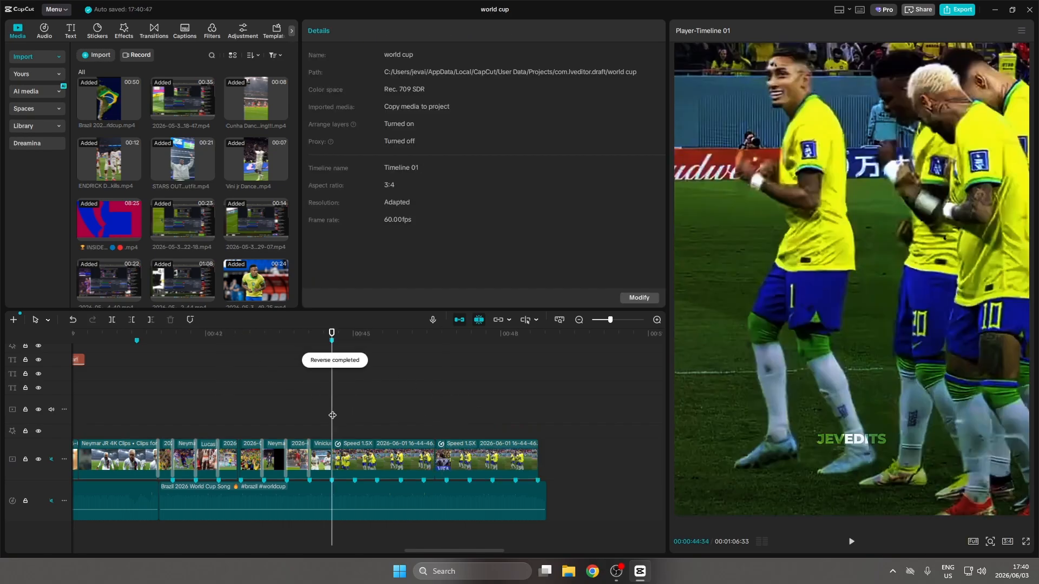
key("space")
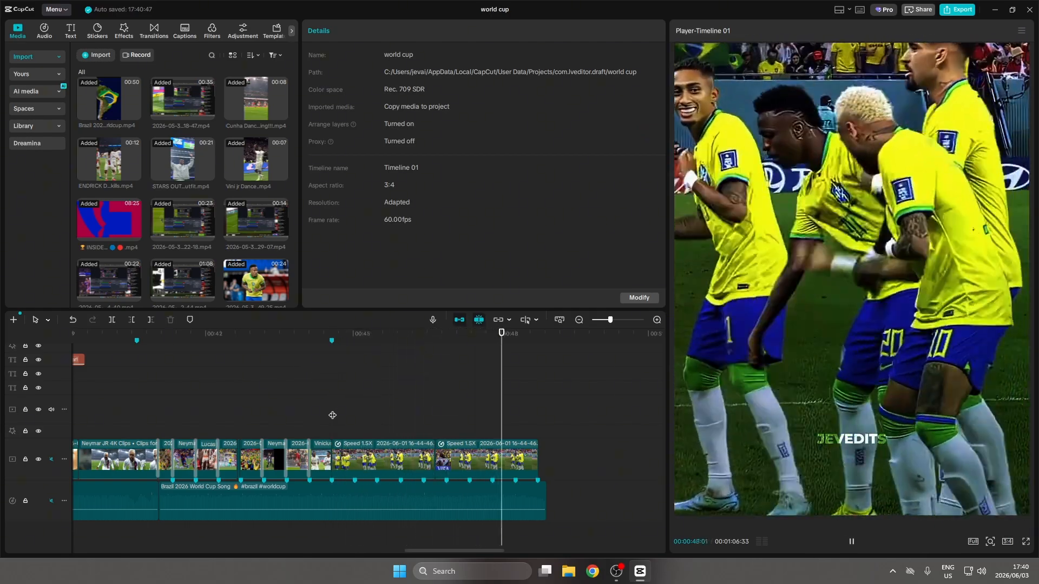
key("space")
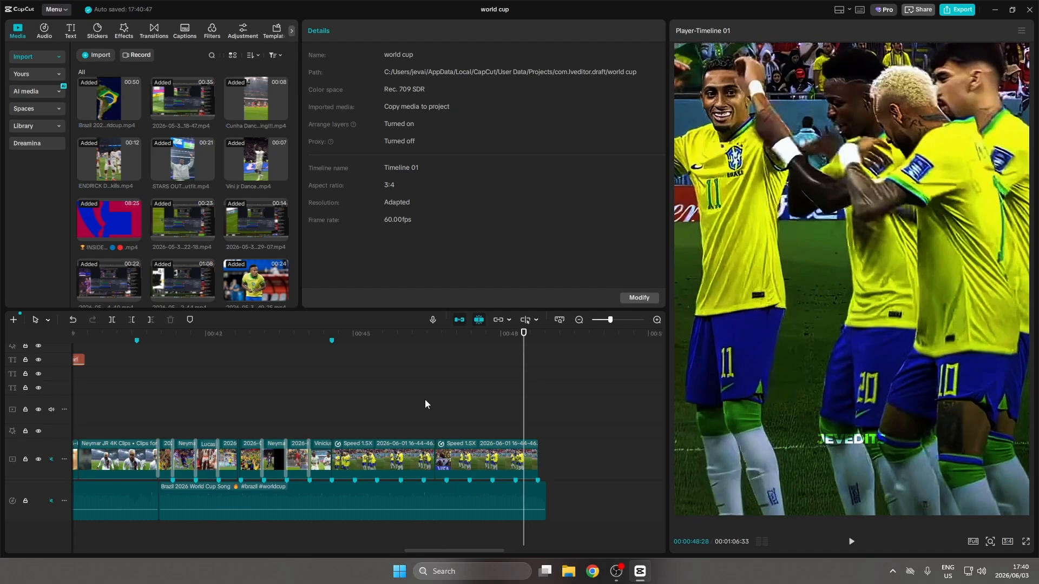
Search the effects for "black flash" and add Black Flash 2 over the first group dance clip, trimmed to that clip's length
left_click(123, 37)
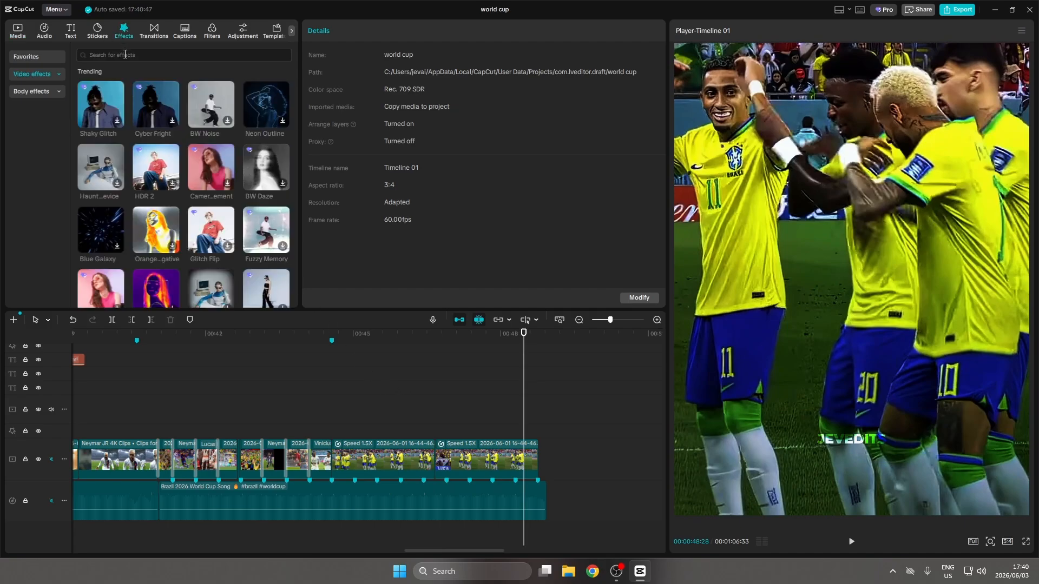
left_click(125, 54)
type("black flash")
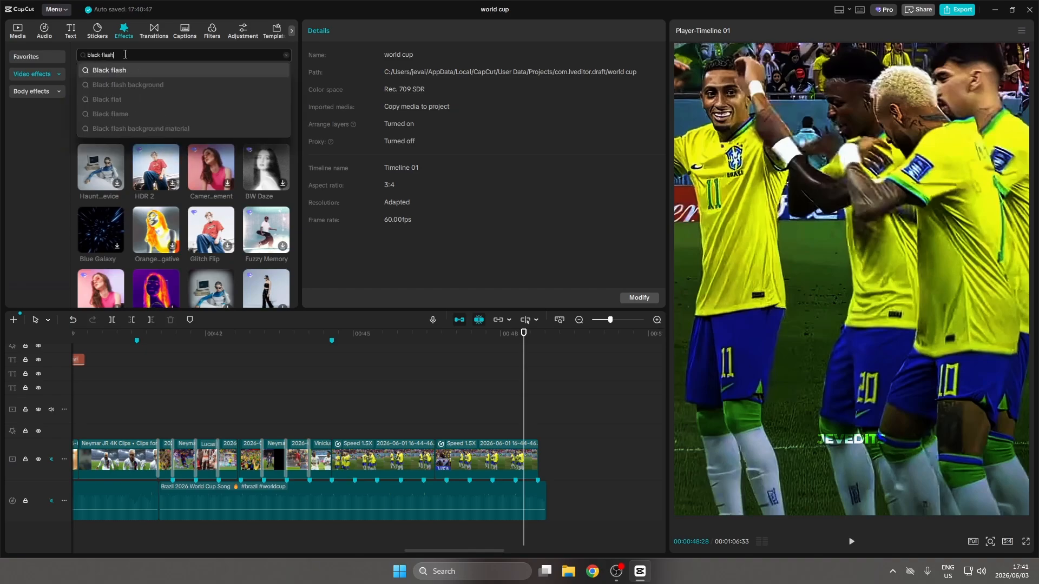
key("Return")
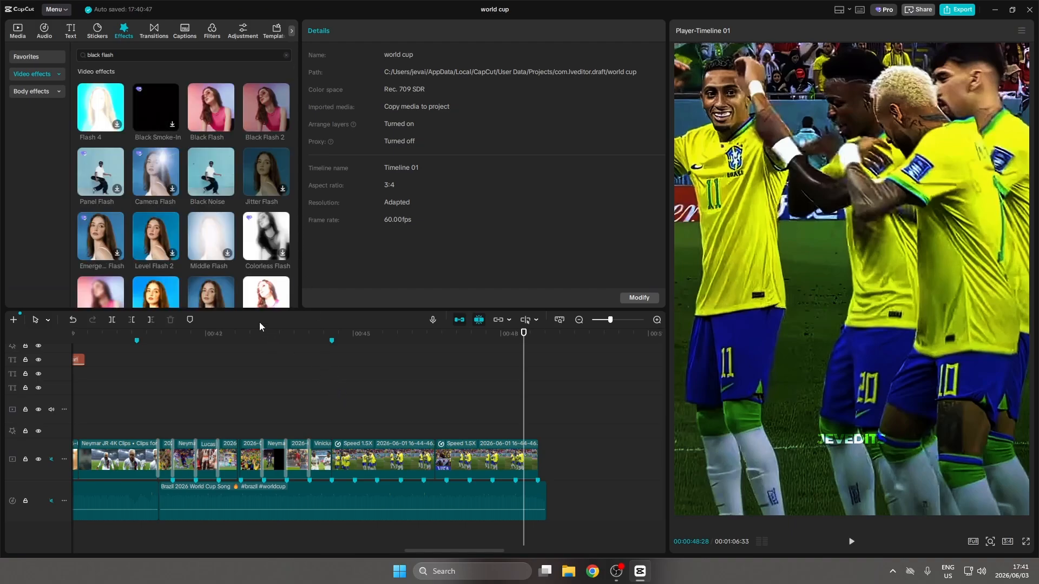
mouse_move(226, 117)
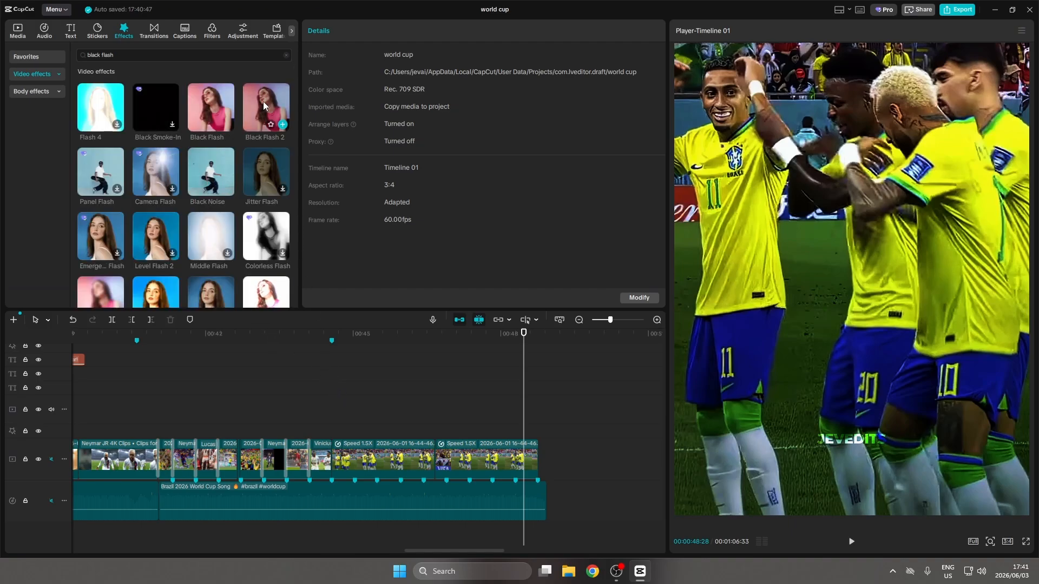
left_click_drag(263, 101, 330, 428)
left_click_drag(480, 430, 434, 431)
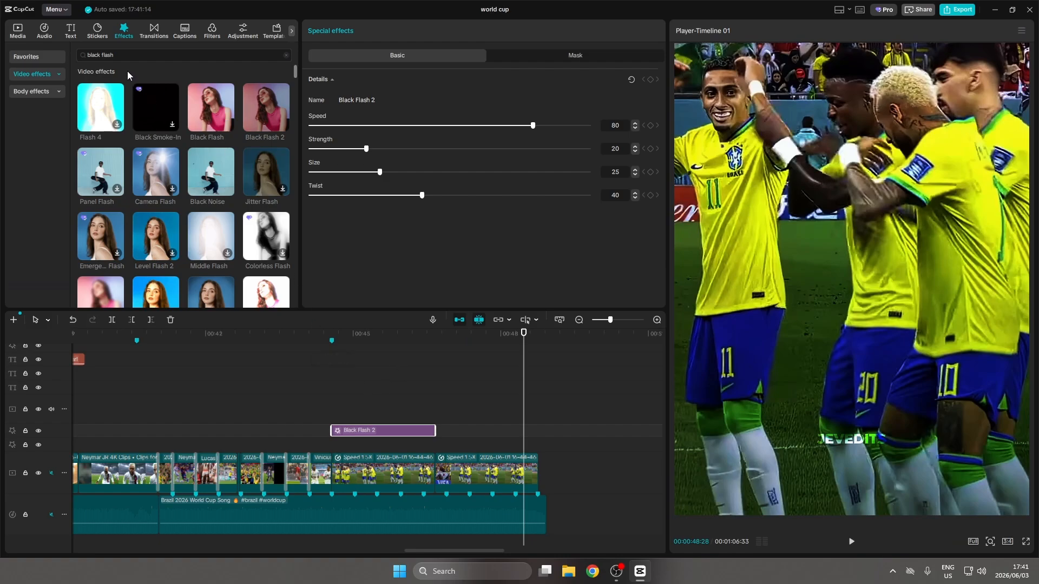
Search the effects for "white flash" and add White Flash over the reversed group dance clip, right after Black Flash 2
left_click_drag(125, 54, 80, 48)
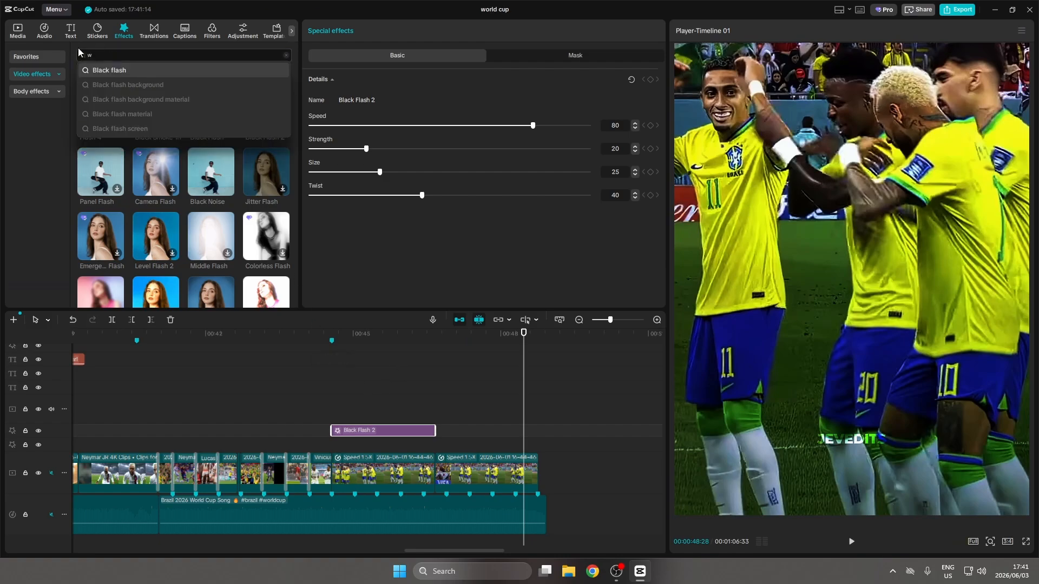
type("white flash")
key("Return")
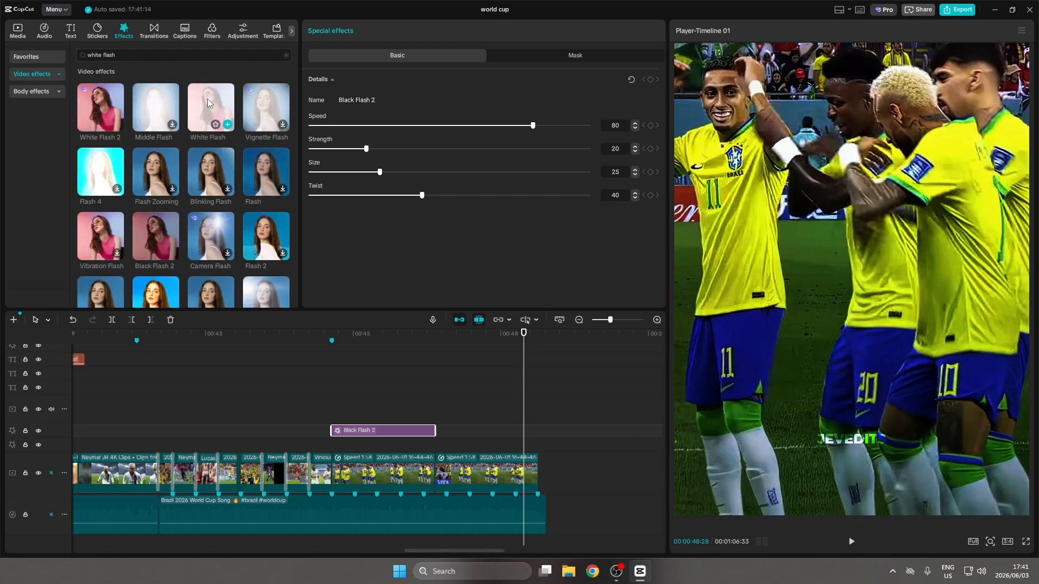
left_click_drag(208, 103, 436, 432)
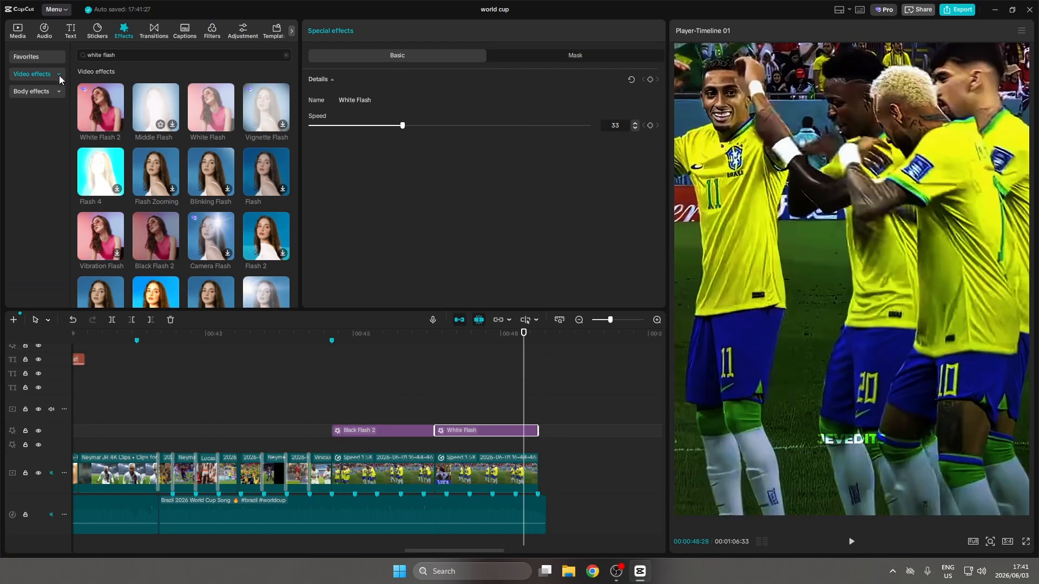
Search the effects for "color confetti" and add Color Confetti beneath White Flash, trimming its end to the reversed clip's end
left_click(84, 56)
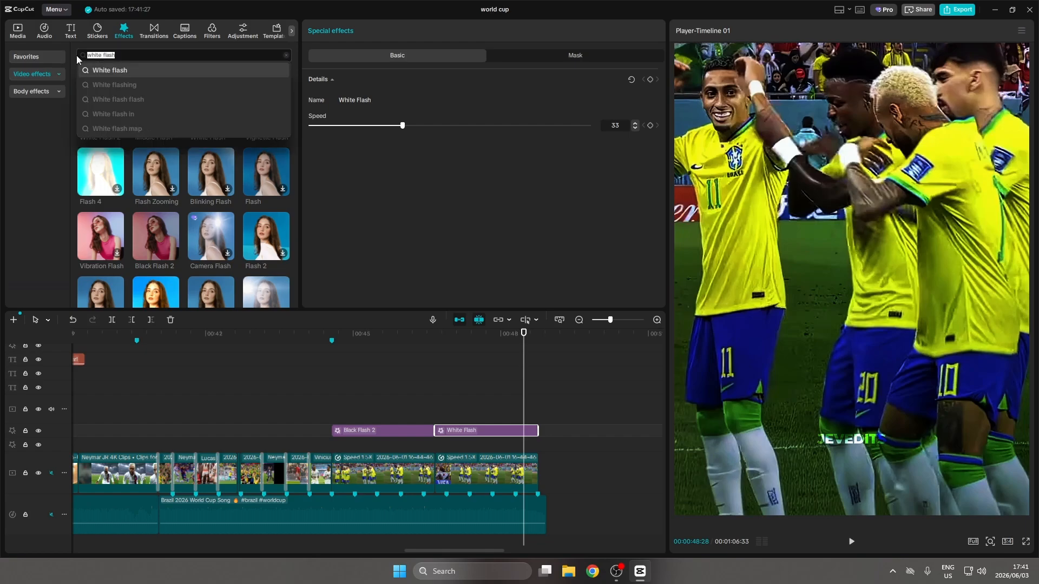
type("color")
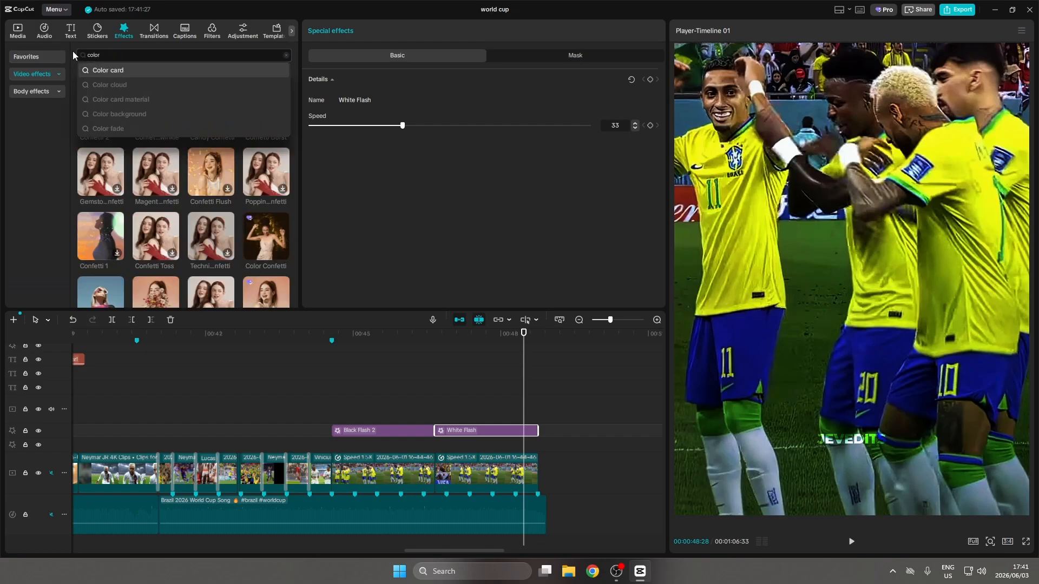
type(" confetti")
key("Return")
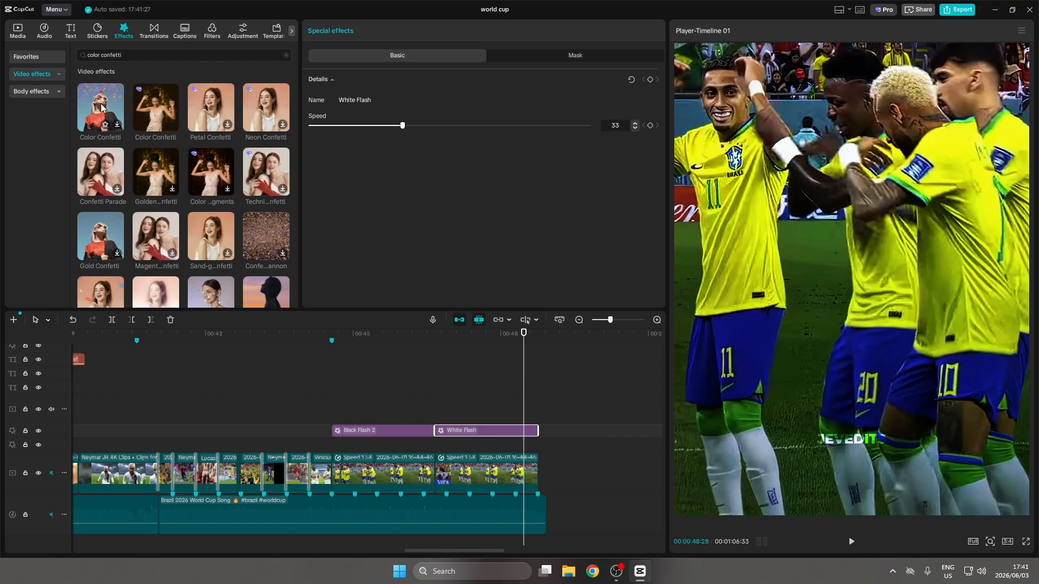
left_click_drag(159, 111, 433, 446)
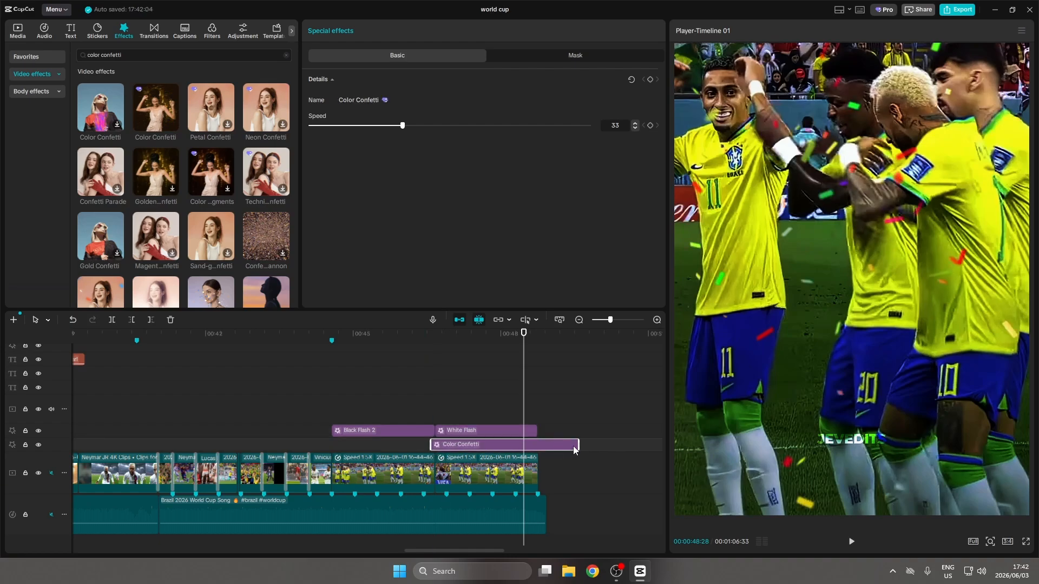
left_click_drag(577, 444, 538, 444)
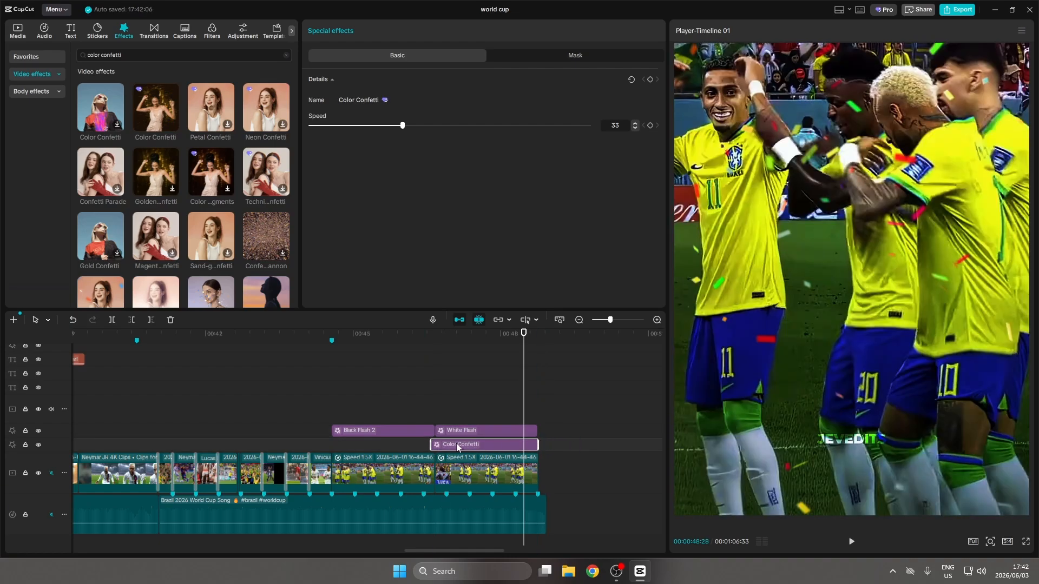
Duplicate Color Confetti beneath Black Flash 2 and trim both confetti effects to match their group dance clips
left_click_drag(456, 447, 342, 444)
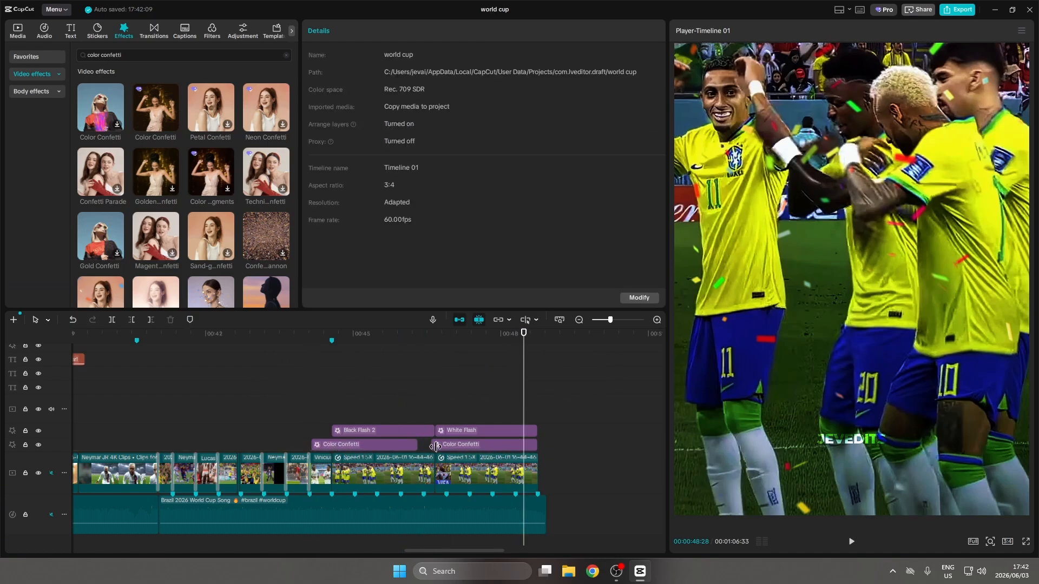
left_click(435, 445)
left_click_drag(417, 446, 438, 446)
left_click_drag(310, 445, 329, 445)
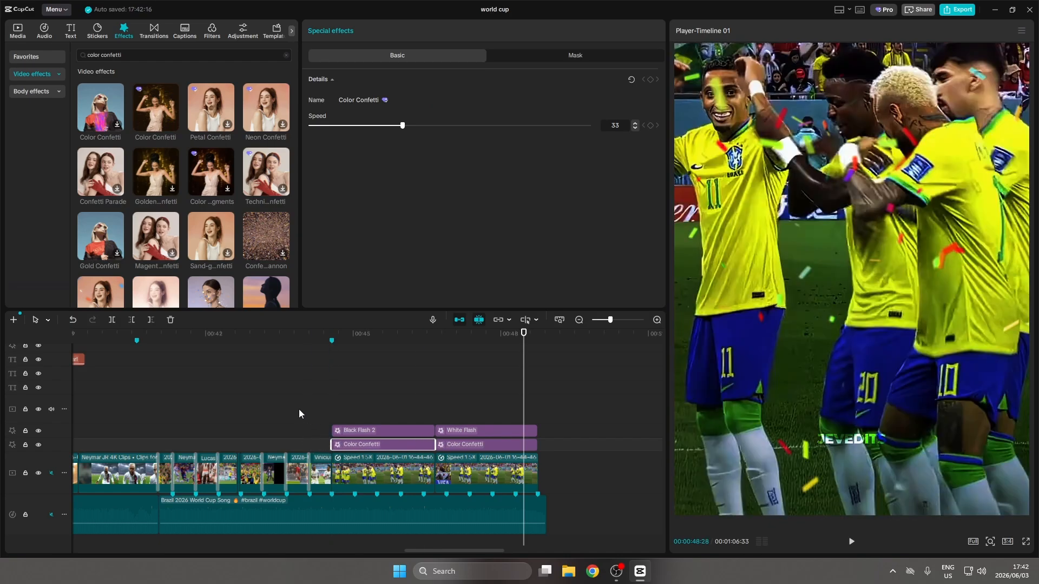
Play back the flash and confetti effects across both group dance clips
left_click(298, 409)
key("space")
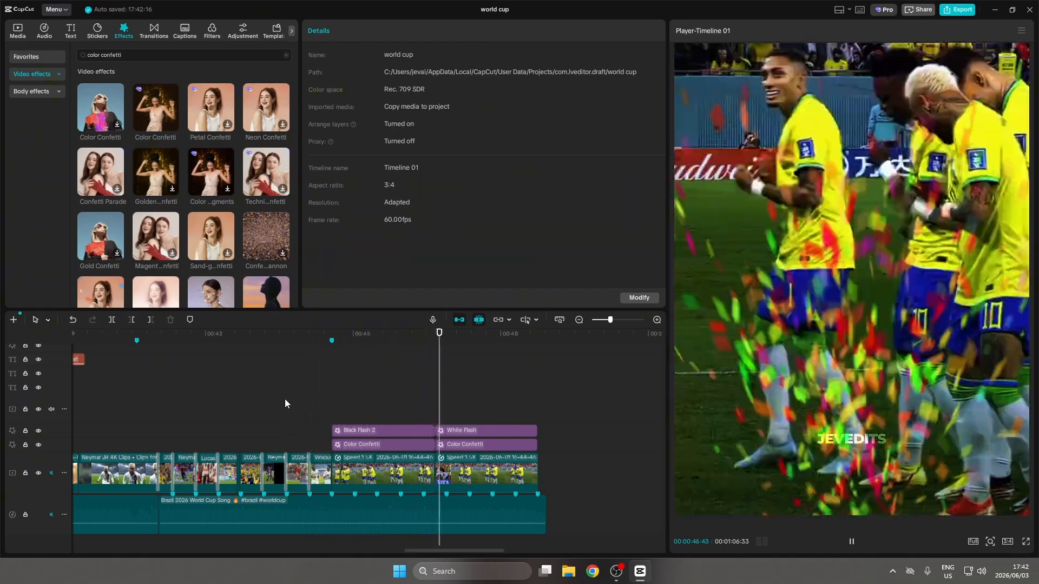
key("space")
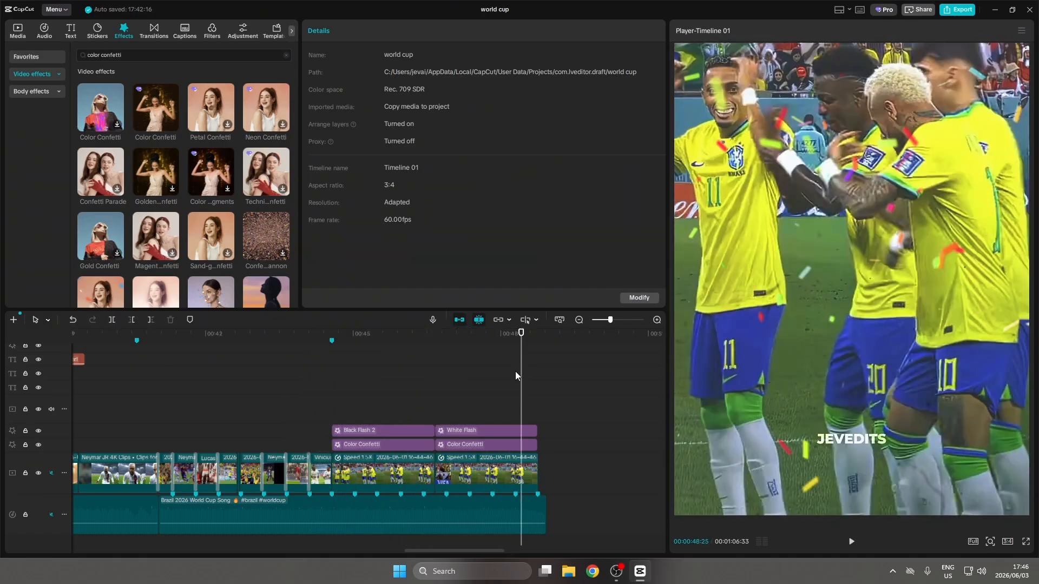